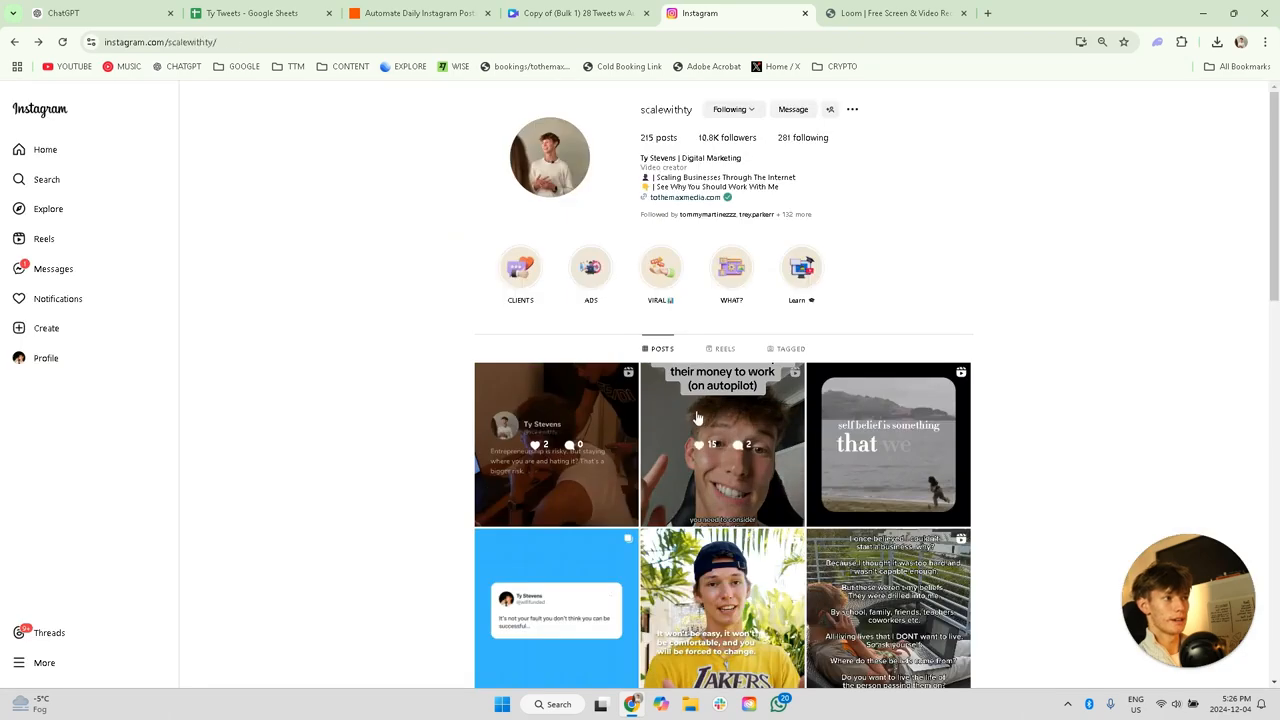
Step: Examine the first pinned tweet-style reel among the Instagram profile's reels as a format example
left_click(720, 348)
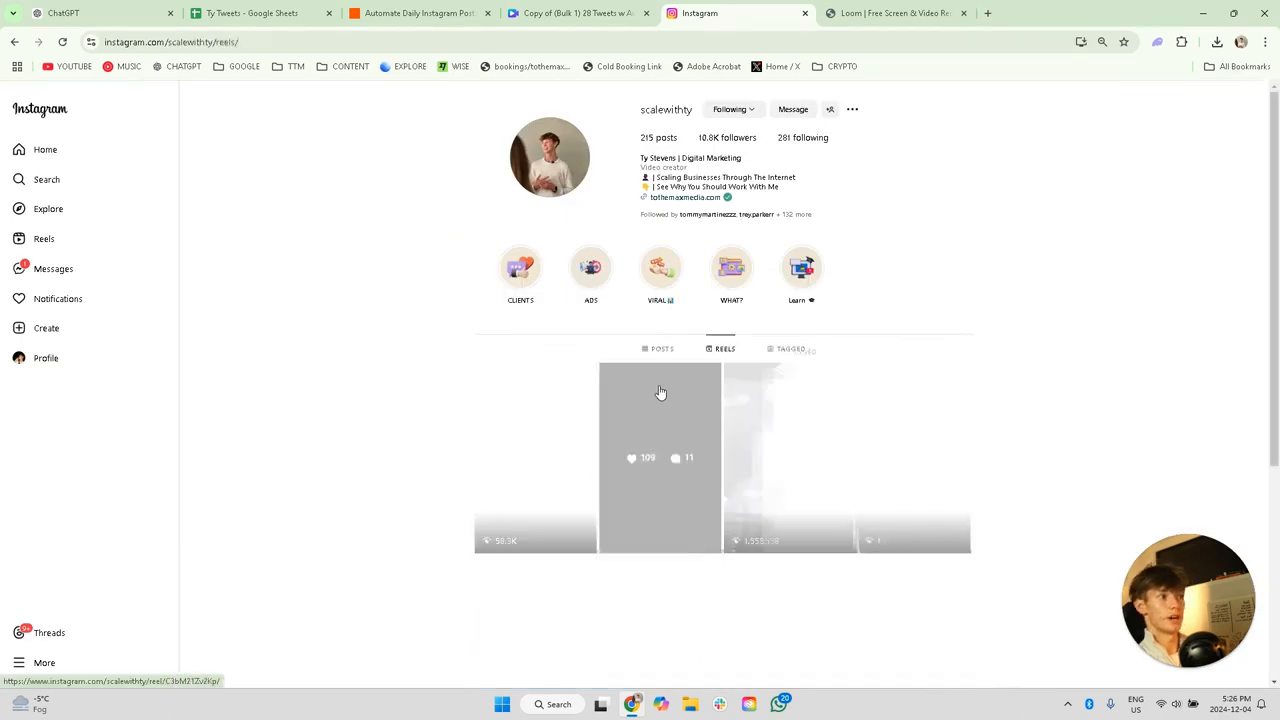
left_click(558, 422)
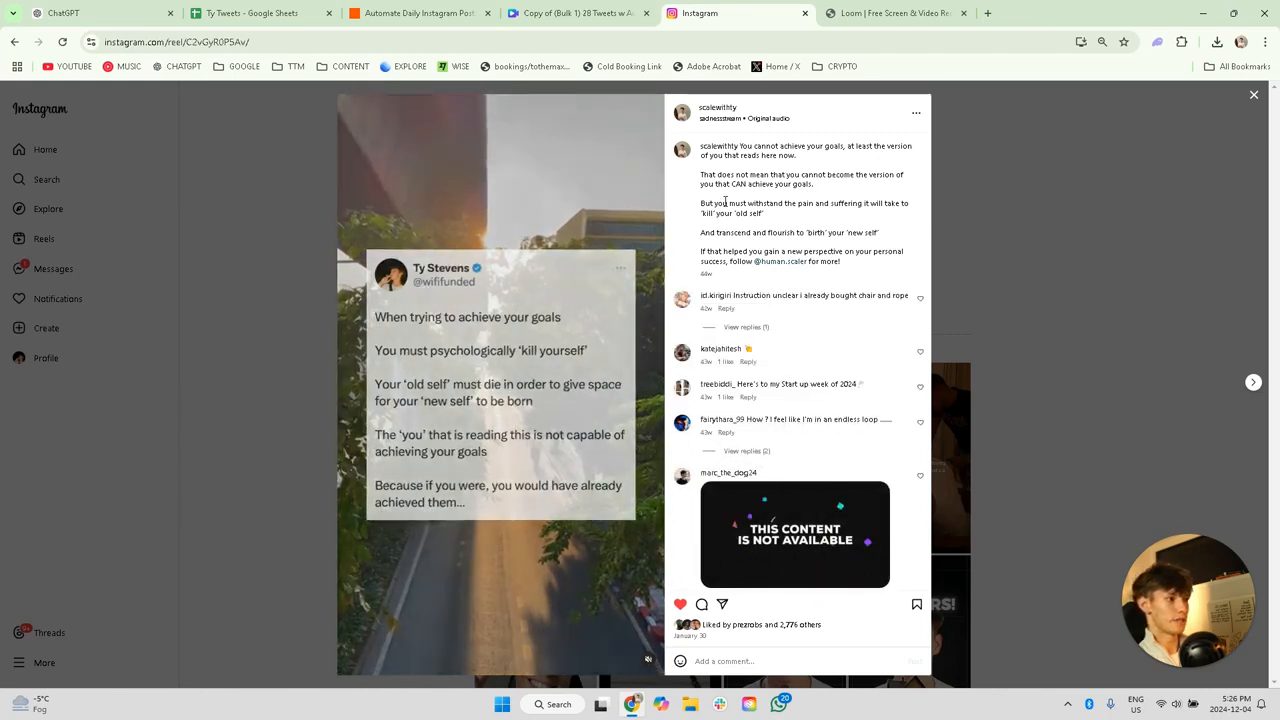
left_click(1254, 97)
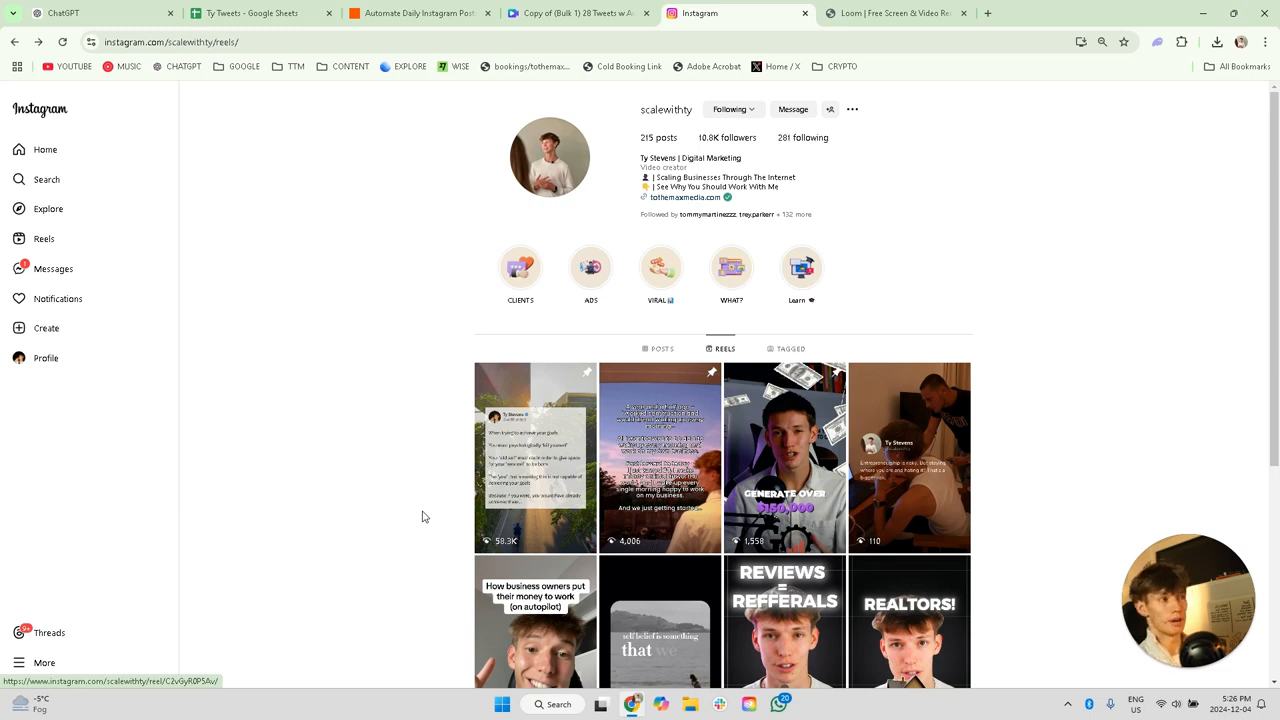
Step: Switch to ChatGPT and request 30 viral tweets about entrepreneurship and mindset as a CSV with index, title, tweet and Instagram caption columns
key("ctrl+1")
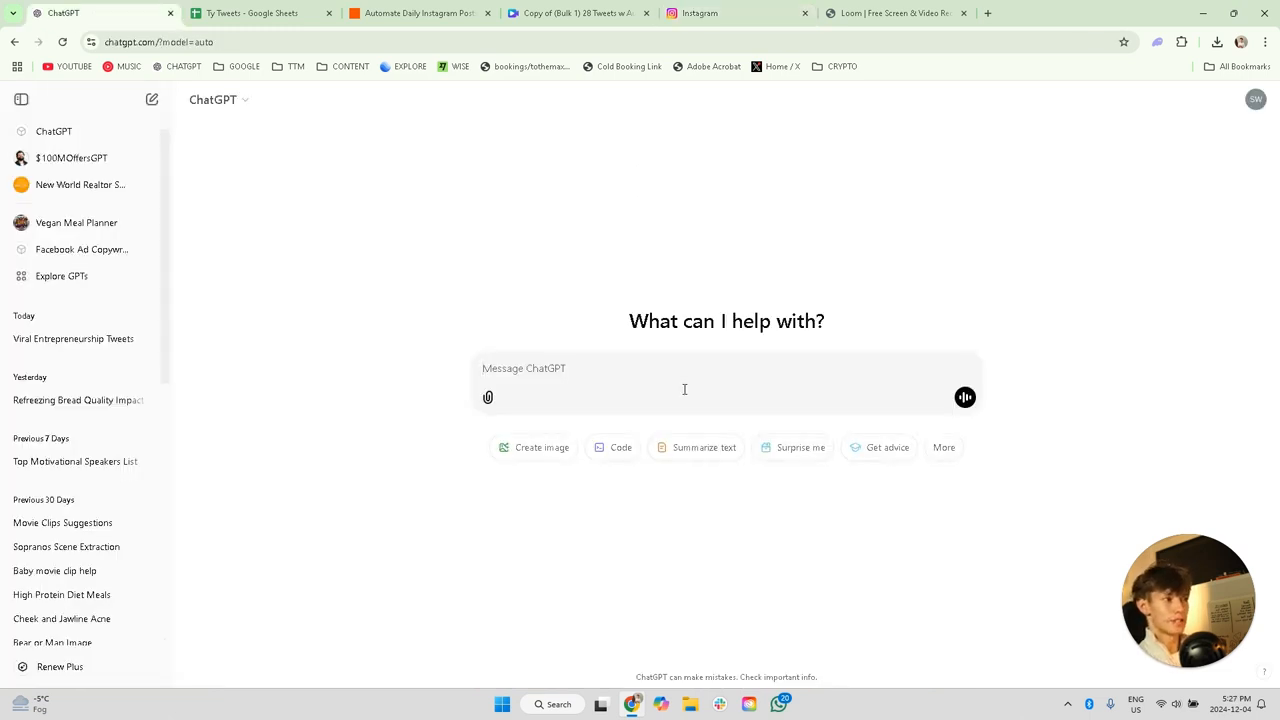
type("give me 30 viral tweets about entrepreneurship and mindset  give it to me in a csv with the following columns index - starting at 1 title - short title tweet - the actual quote, which should be less than 280 characters Instagram caption - short Instagram caption related to the tweet with no emojis or hashtag")
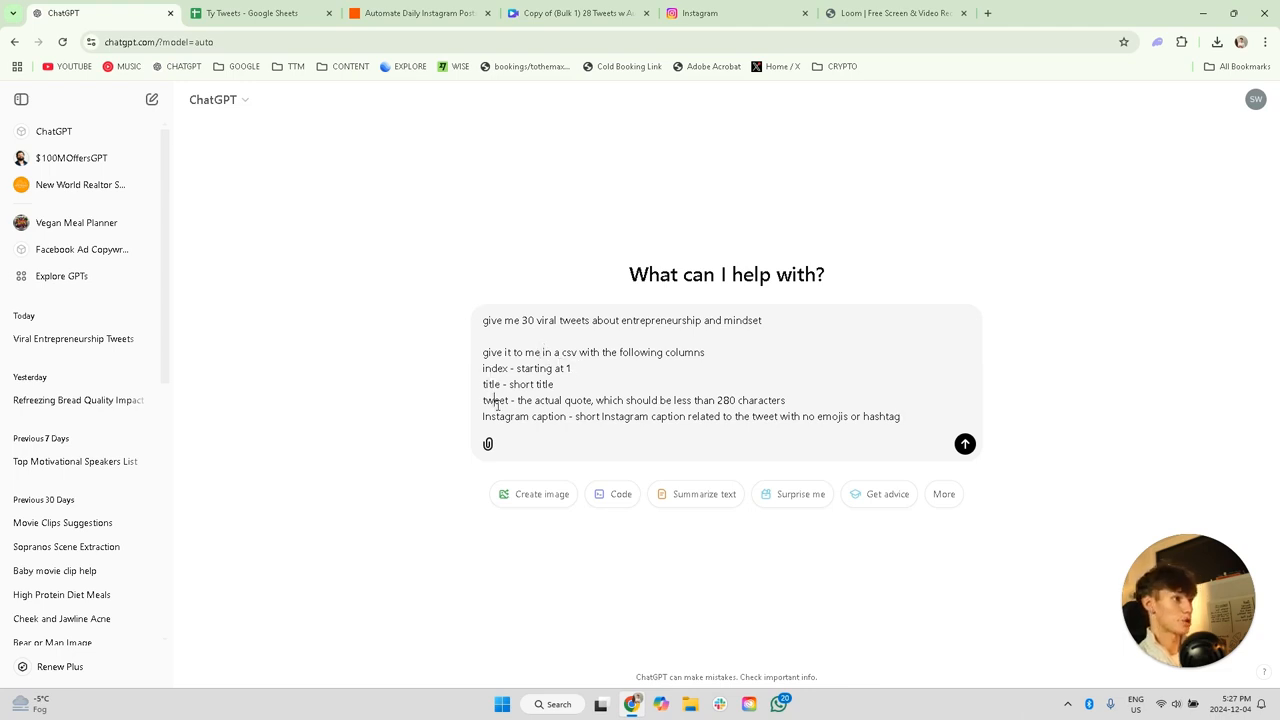
left_click(965, 444)
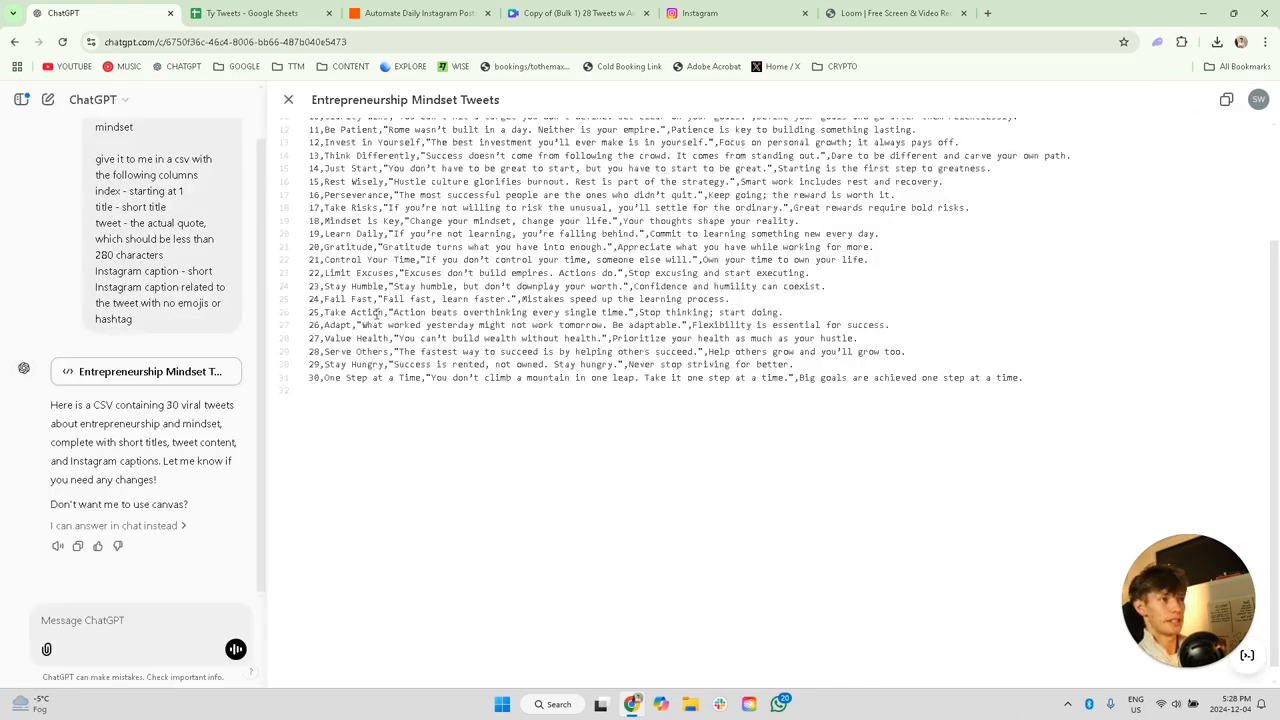
left_click_drag(363, 325, 357, 325)
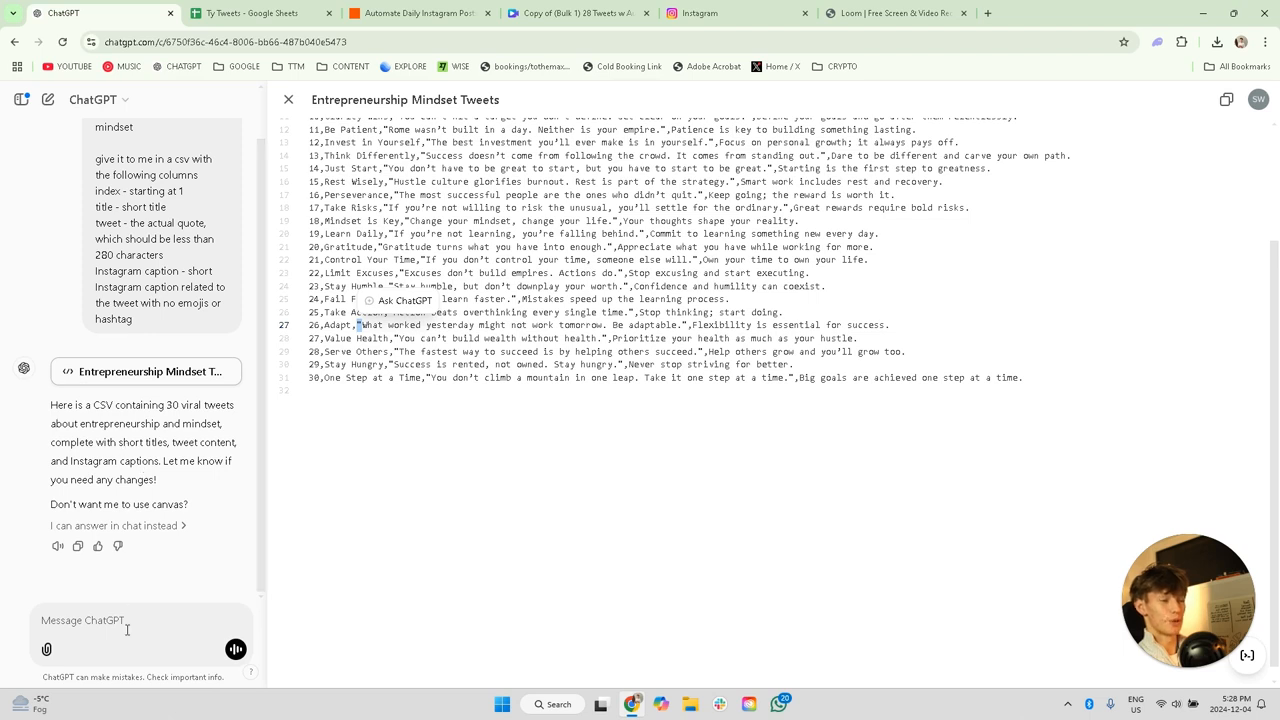
left_click(331, 330)
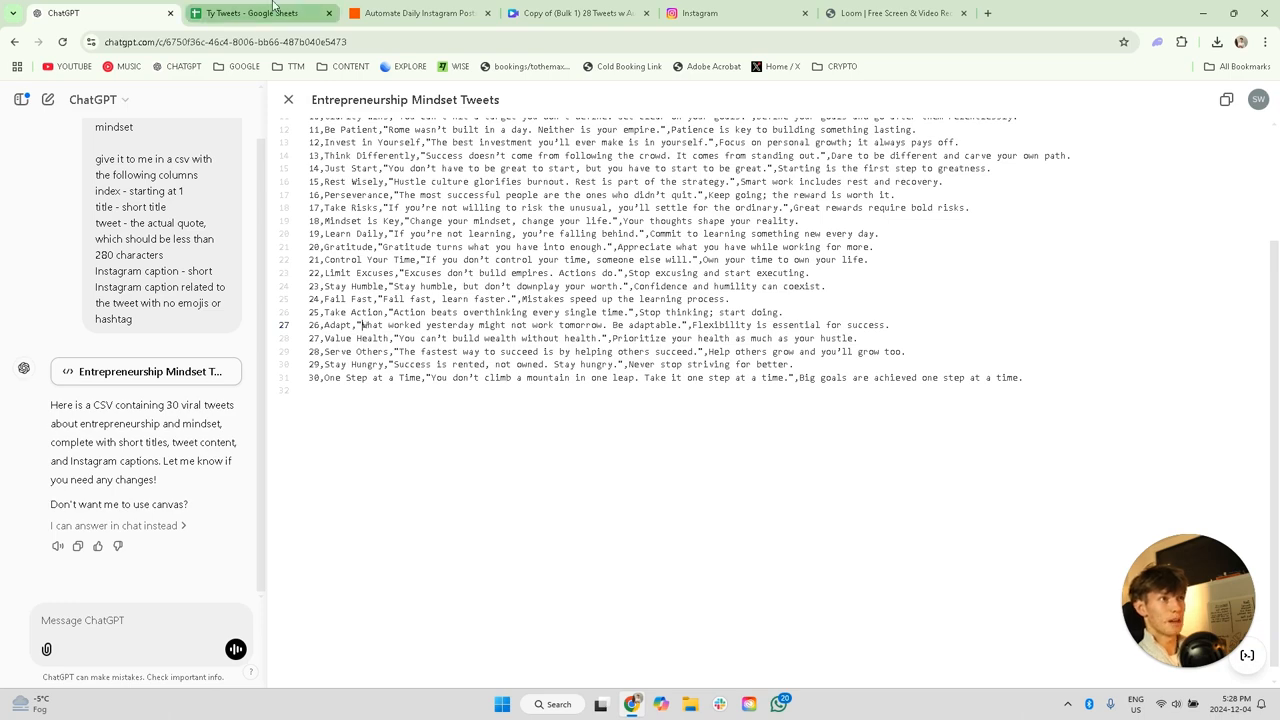
Step: Switch to the tweets spreadsheet in Google Sheets and try to import Viral_Tweets_Entrepreneurship.csv
left_click(273, 8)
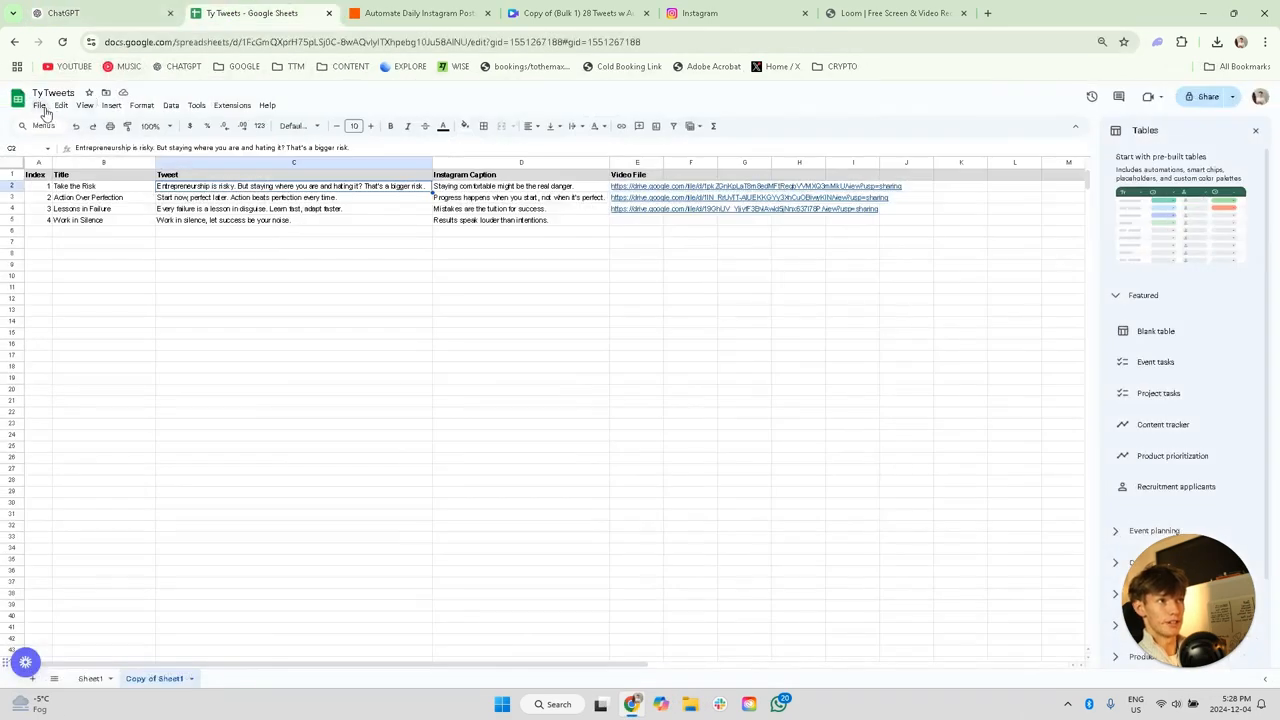
left_click(42, 108)
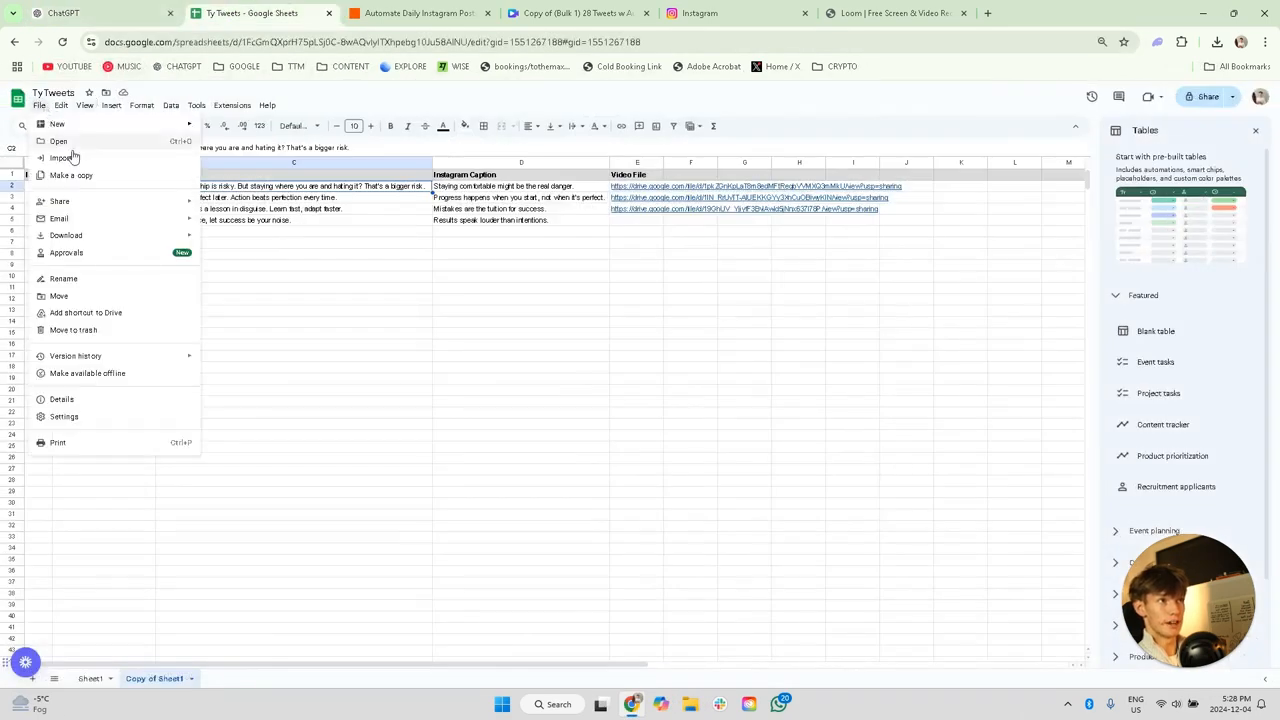
mouse_move(93, 227)
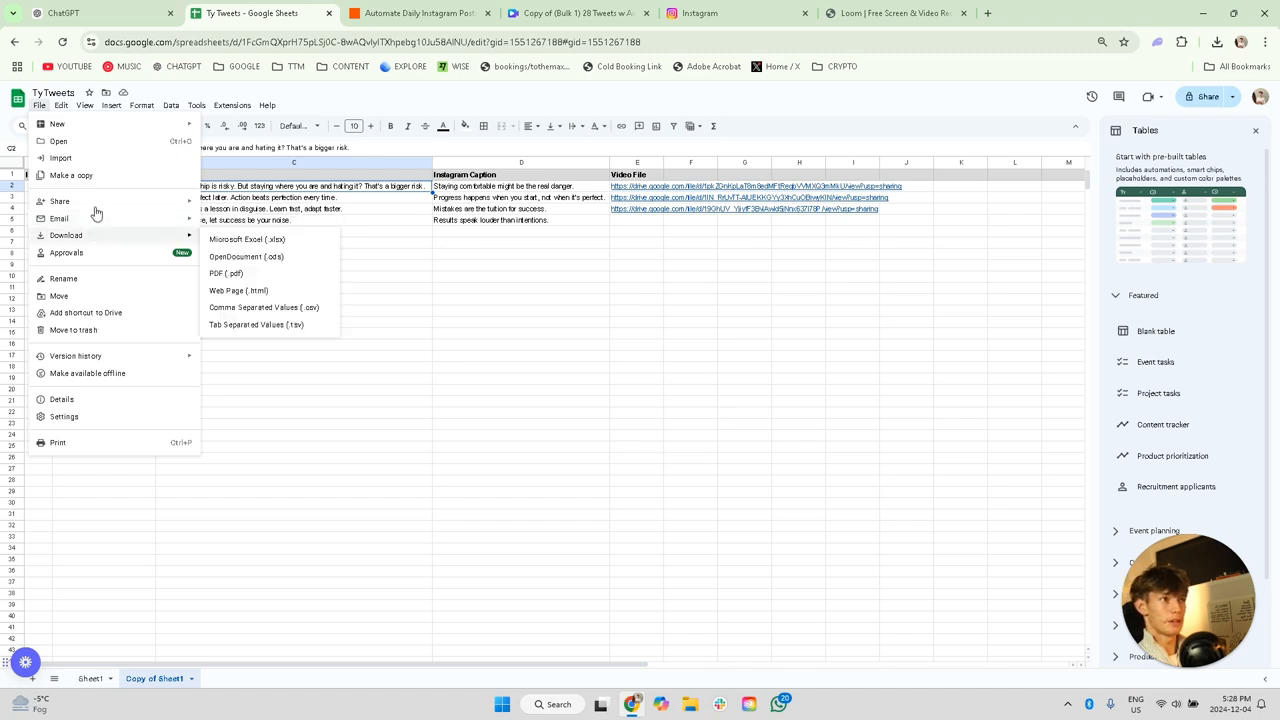
left_click(97, 160)
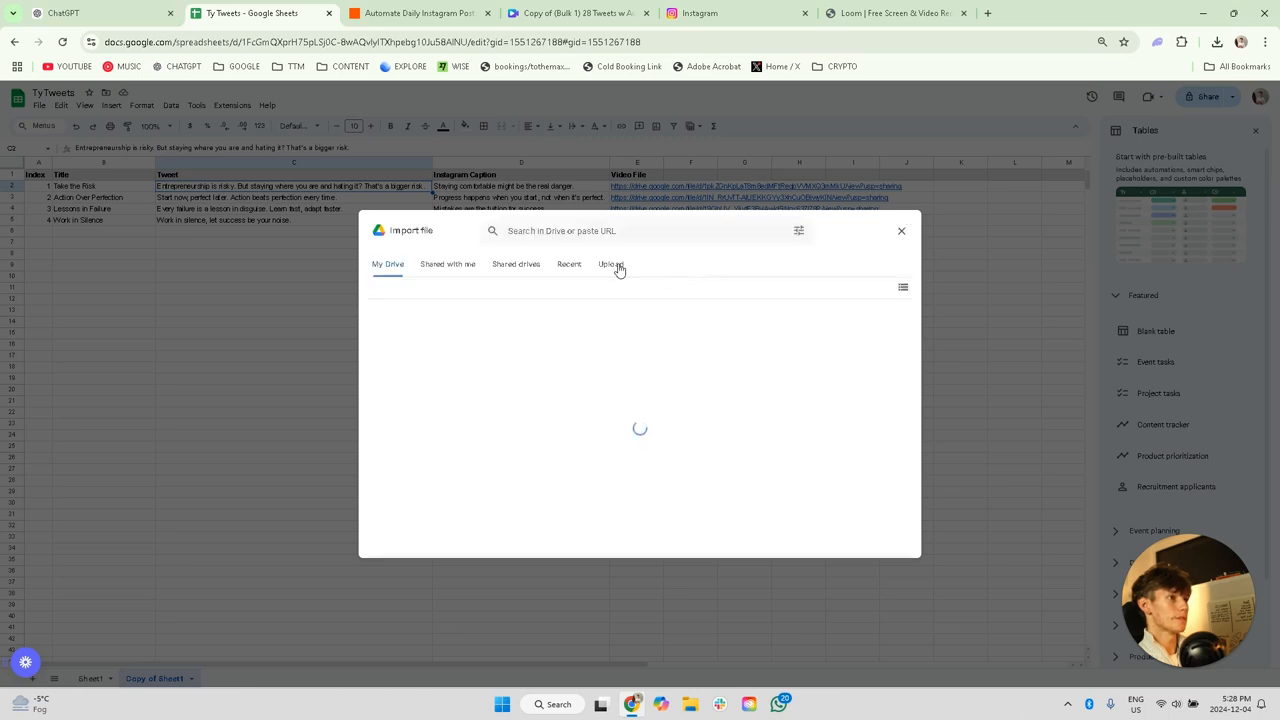
left_click(614, 266)
left_click(635, 455)
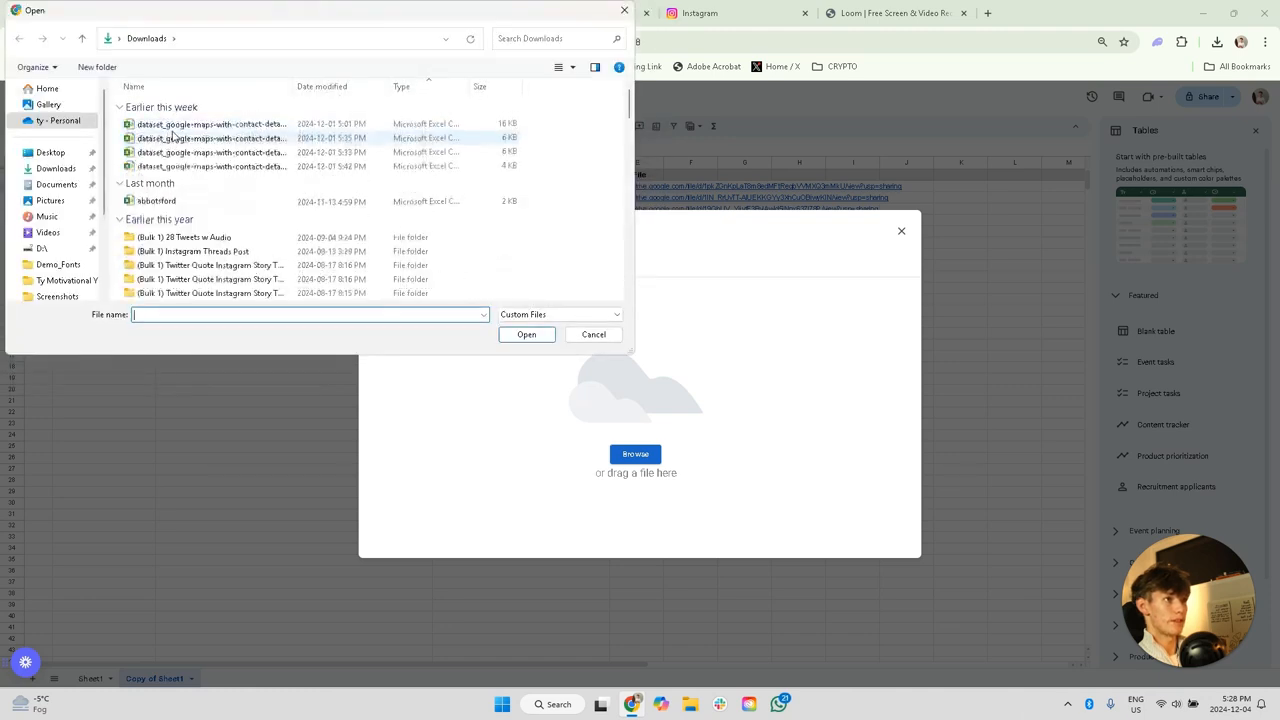
left_click(200, 138)
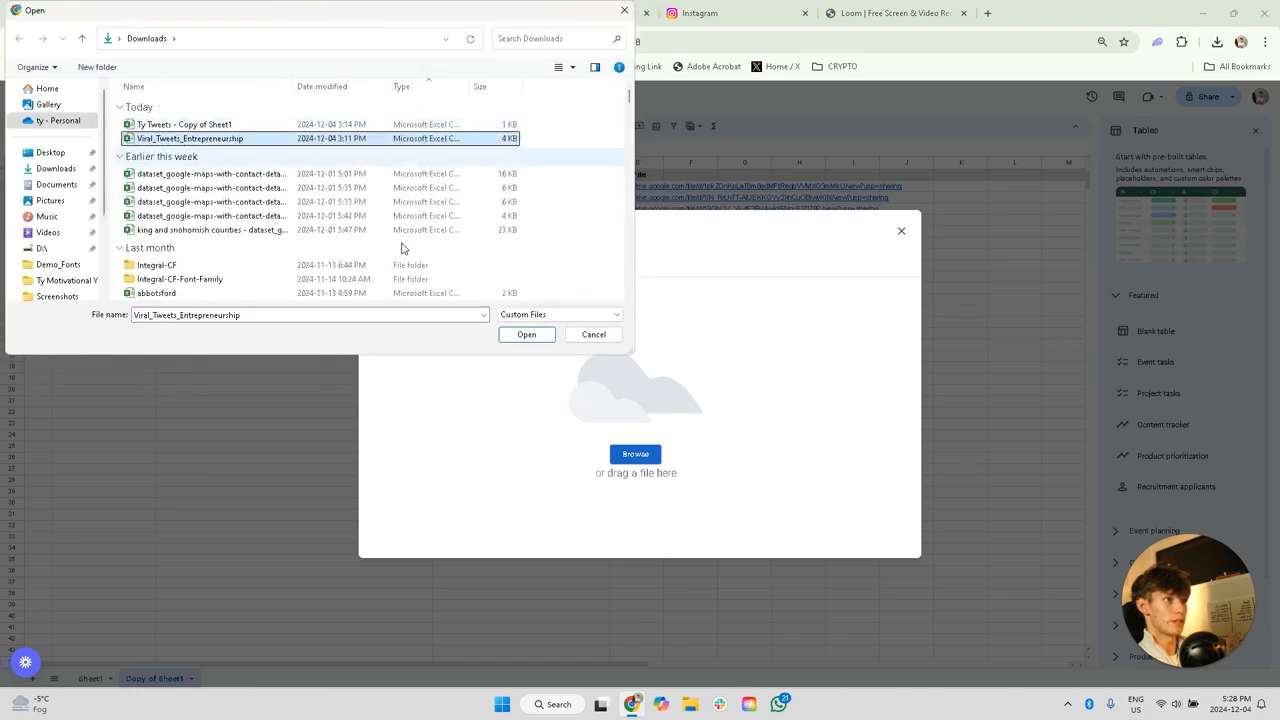
left_click(527, 334)
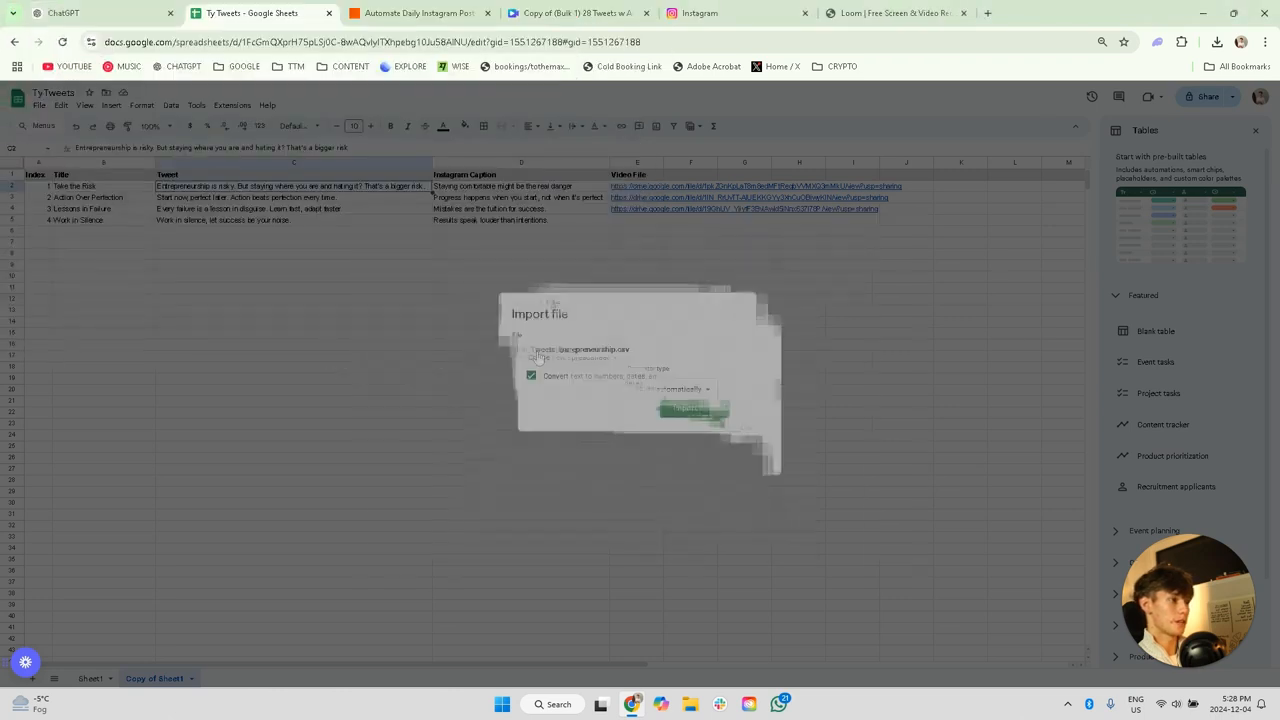
left_click(556, 400)
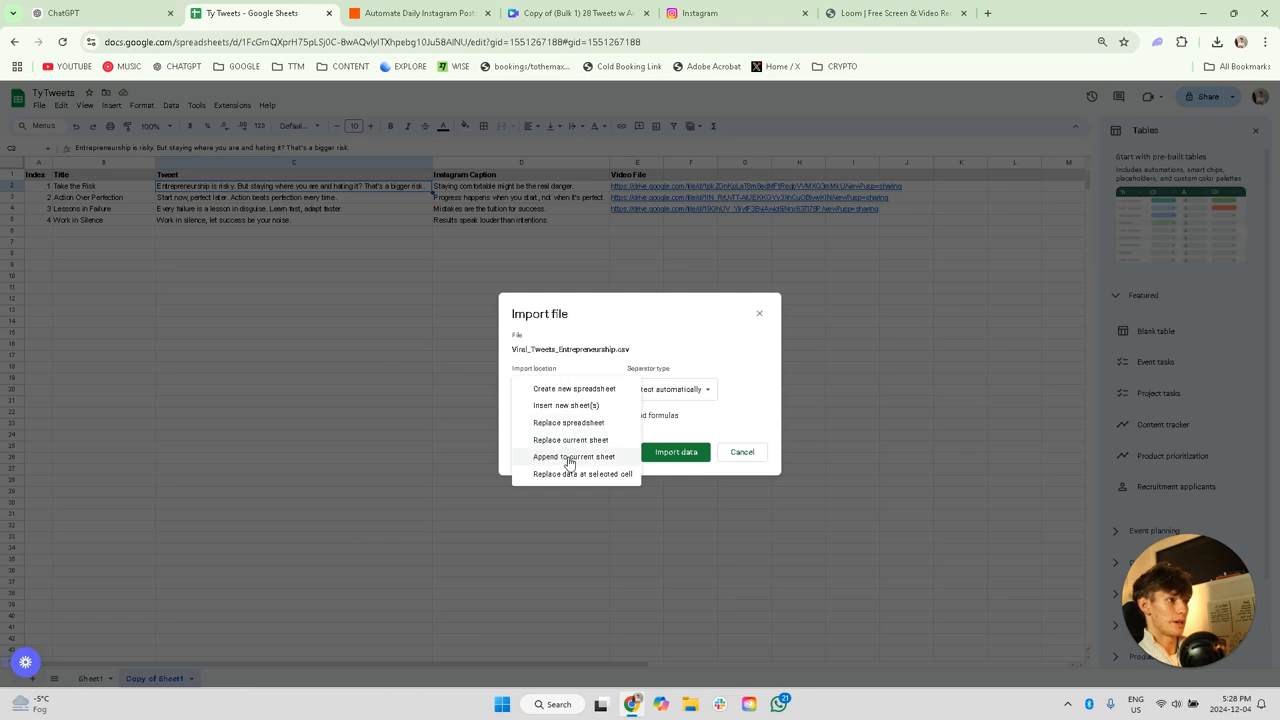
left_click(760, 316)
left_click(760, 316)
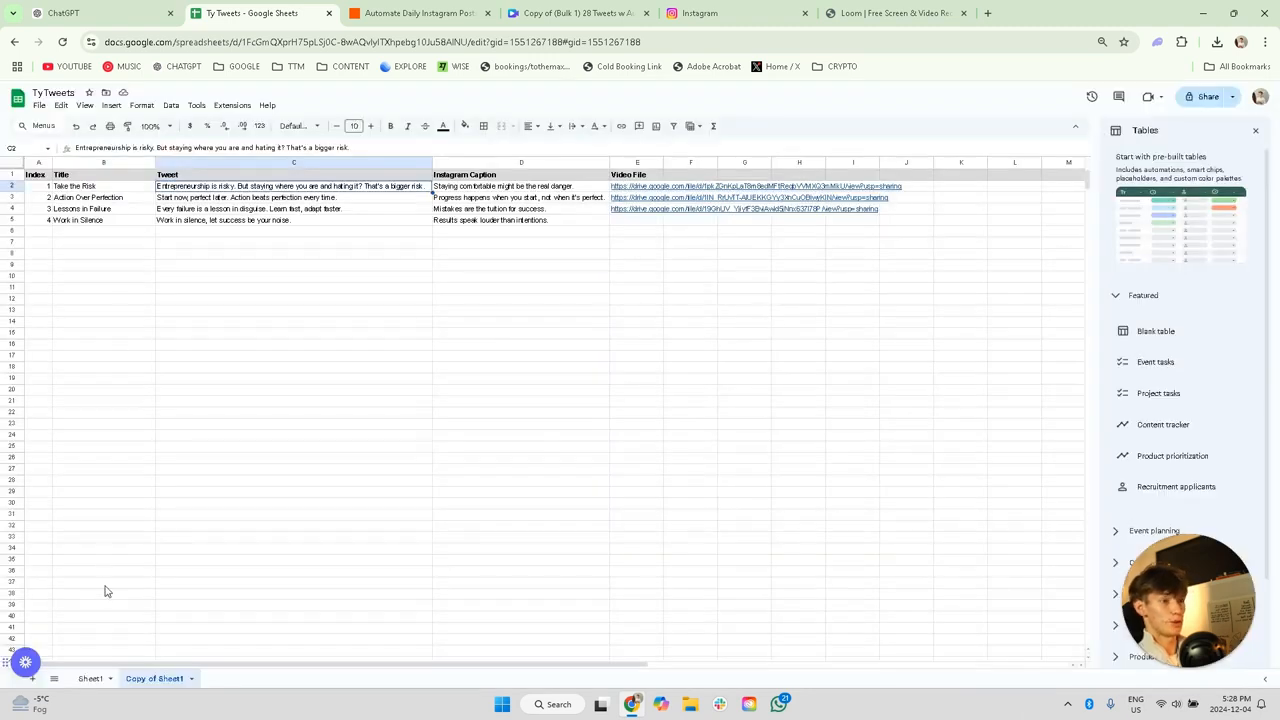
Step: Examine the full tweet list on Sheet1, including its title, tweet and Instagram caption columns
left_click(90, 678)
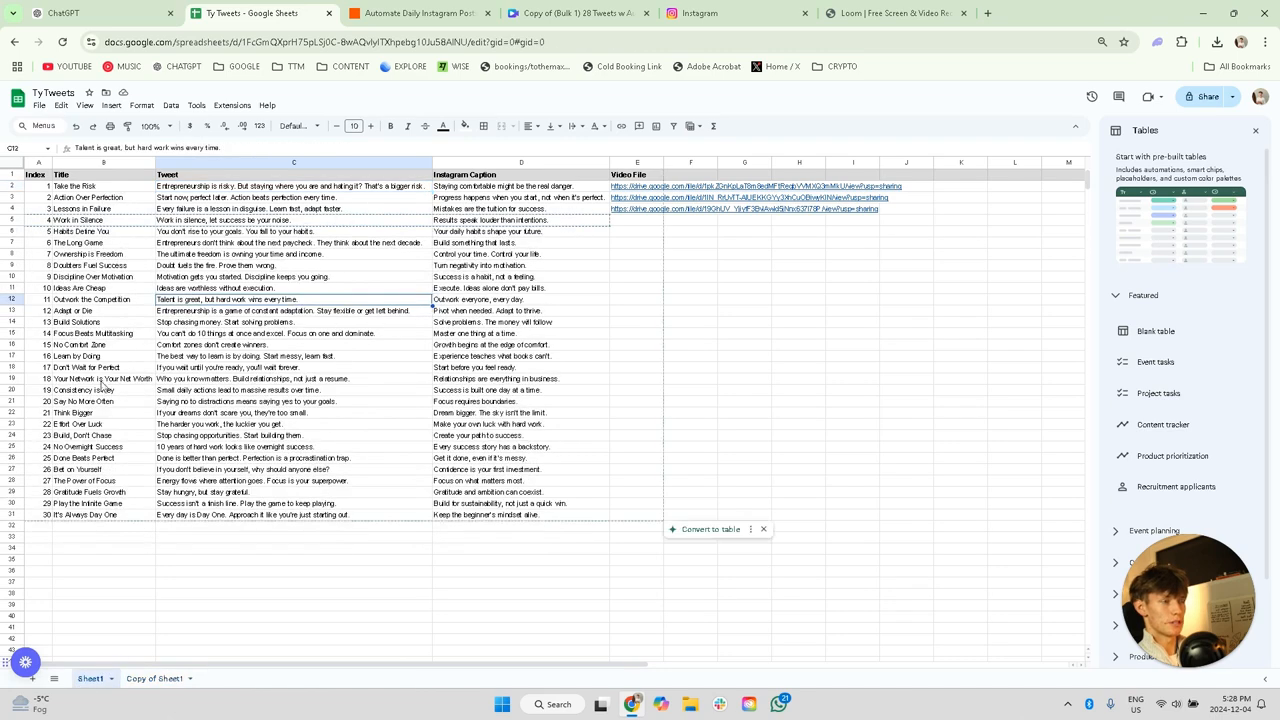
left_click(108, 468)
left_click(48, 405)
left_click(115, 391)
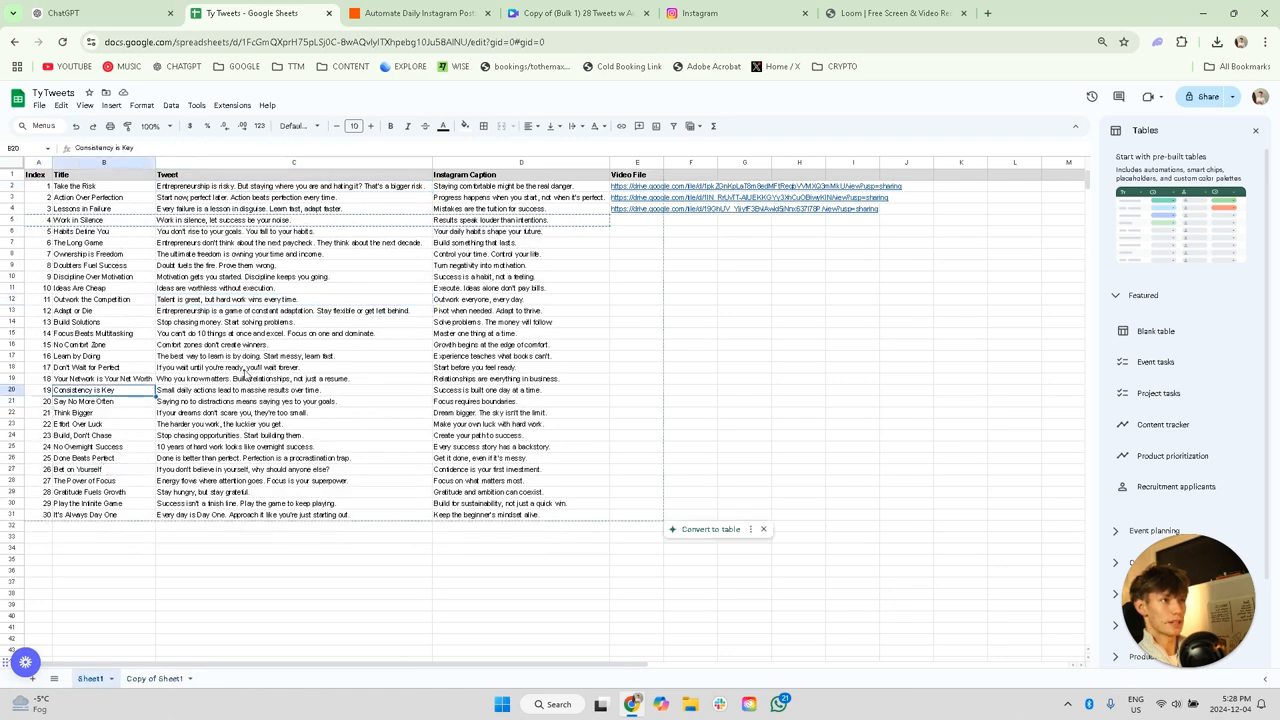
left_click(245, 368)
left_click(514, 299)
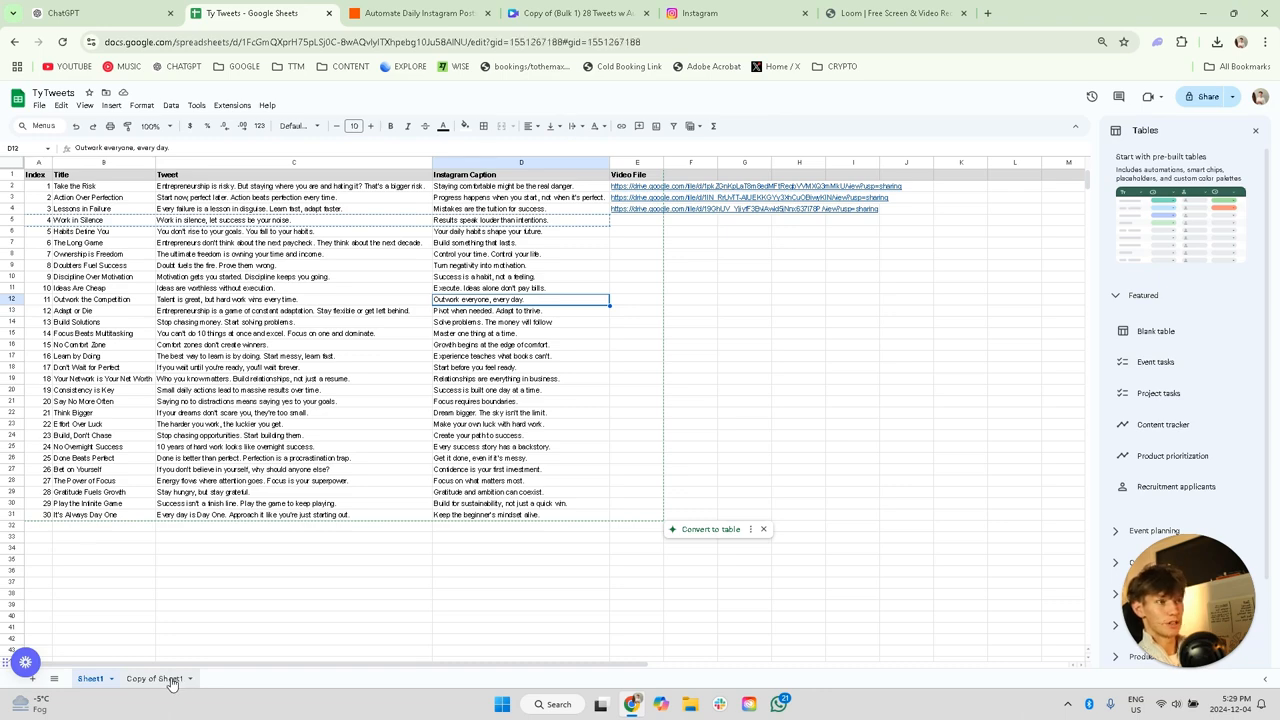
Step: Review the shortened tweet list on Copy of Sheet1 and look up the option for downloading it as comma separated values
left_click(160, 679)
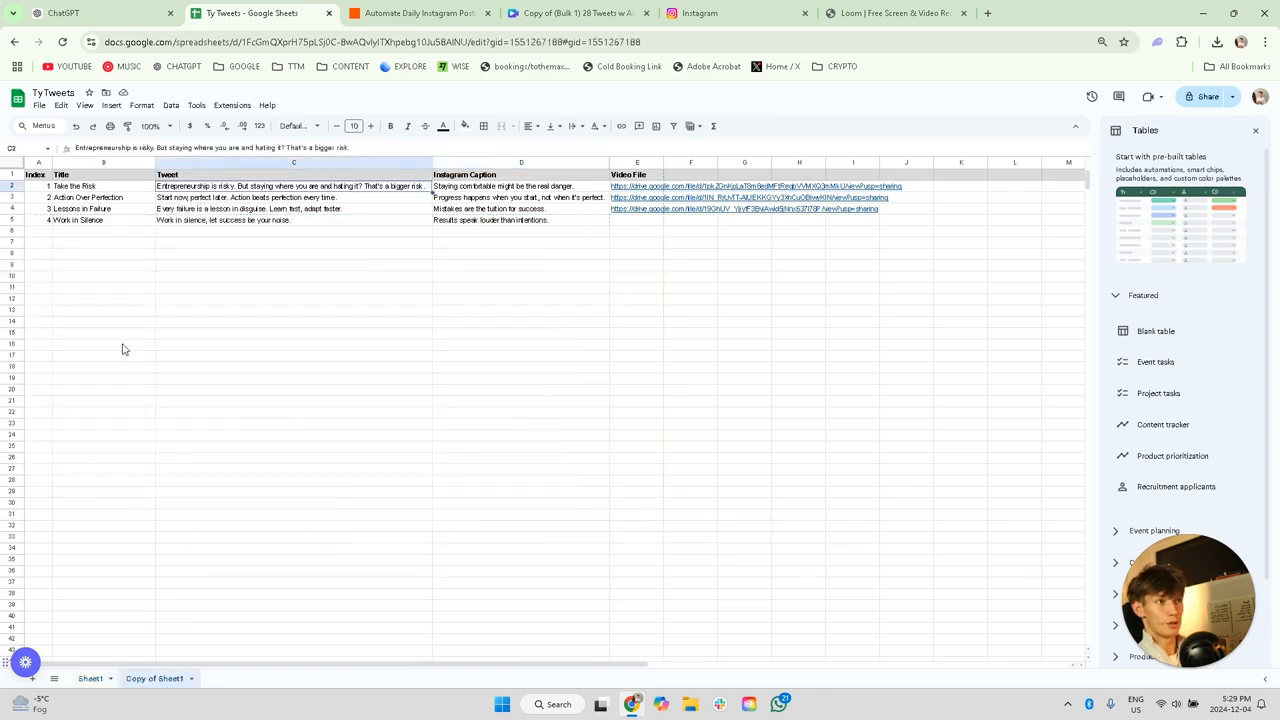
left_click(67, 188)
left_click(46, 188)
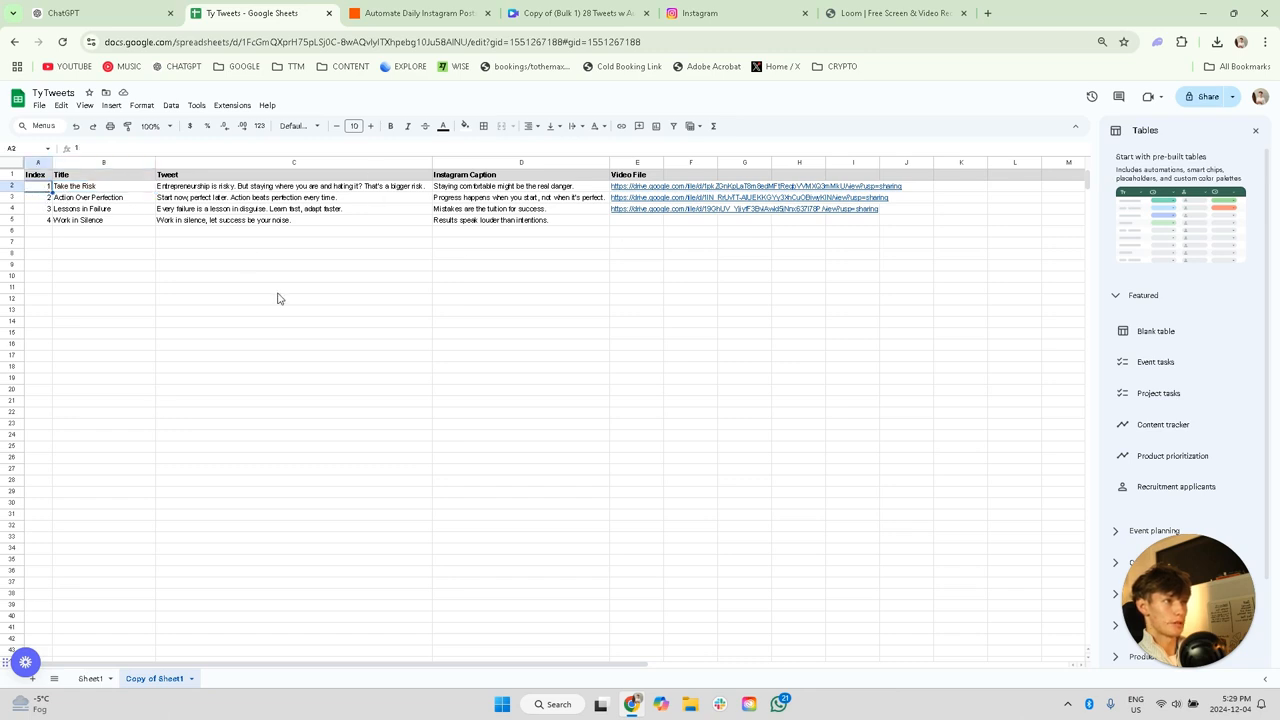
left_click(41, 108)
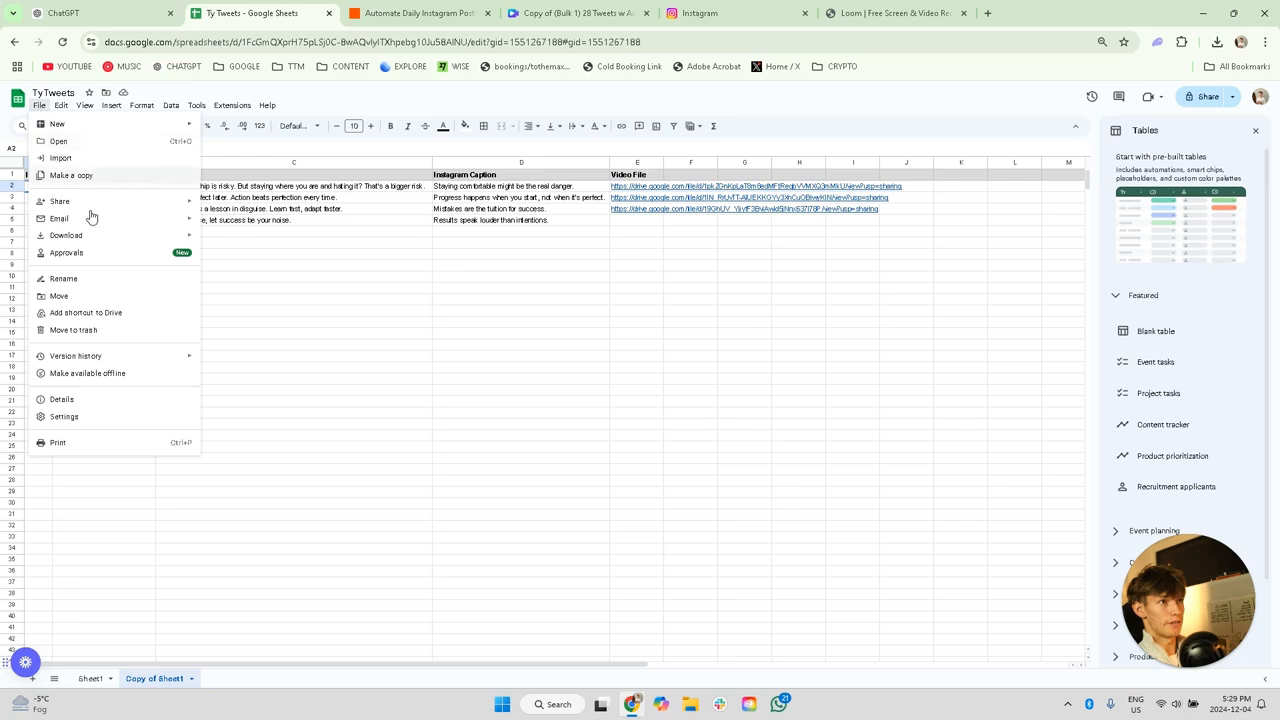
mouse_move(120, 236)
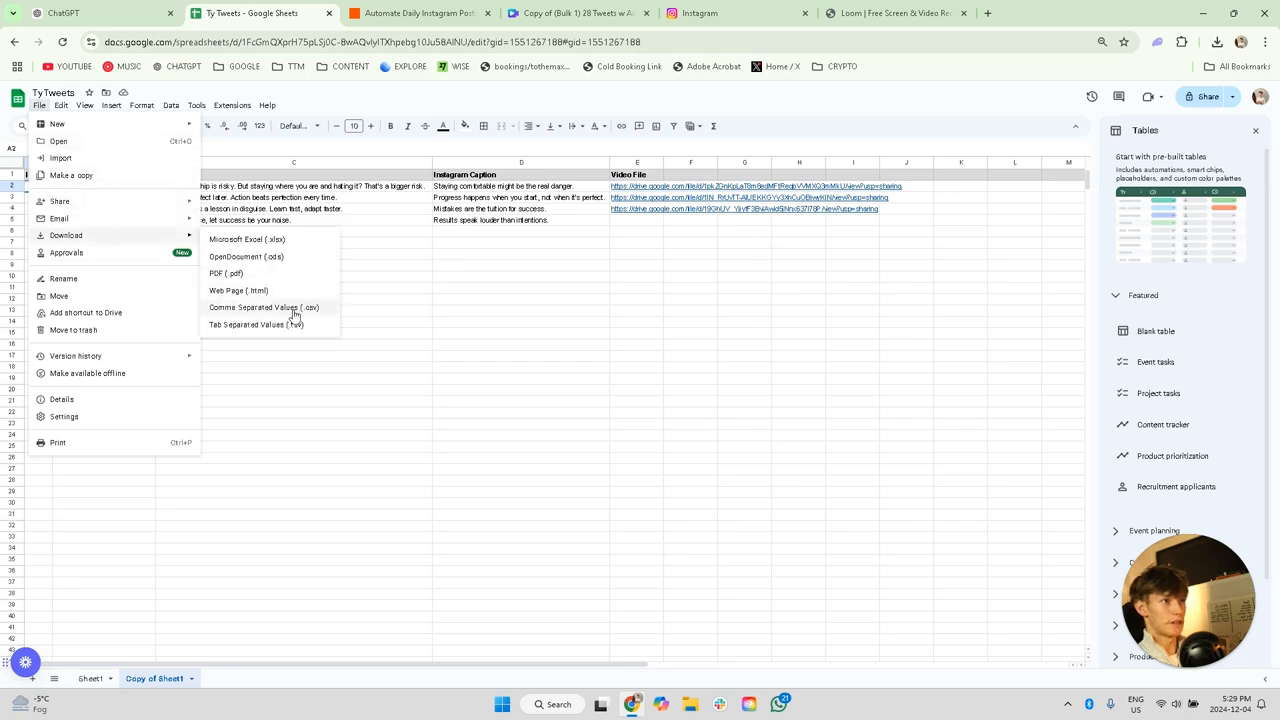
left_click(424, 326)
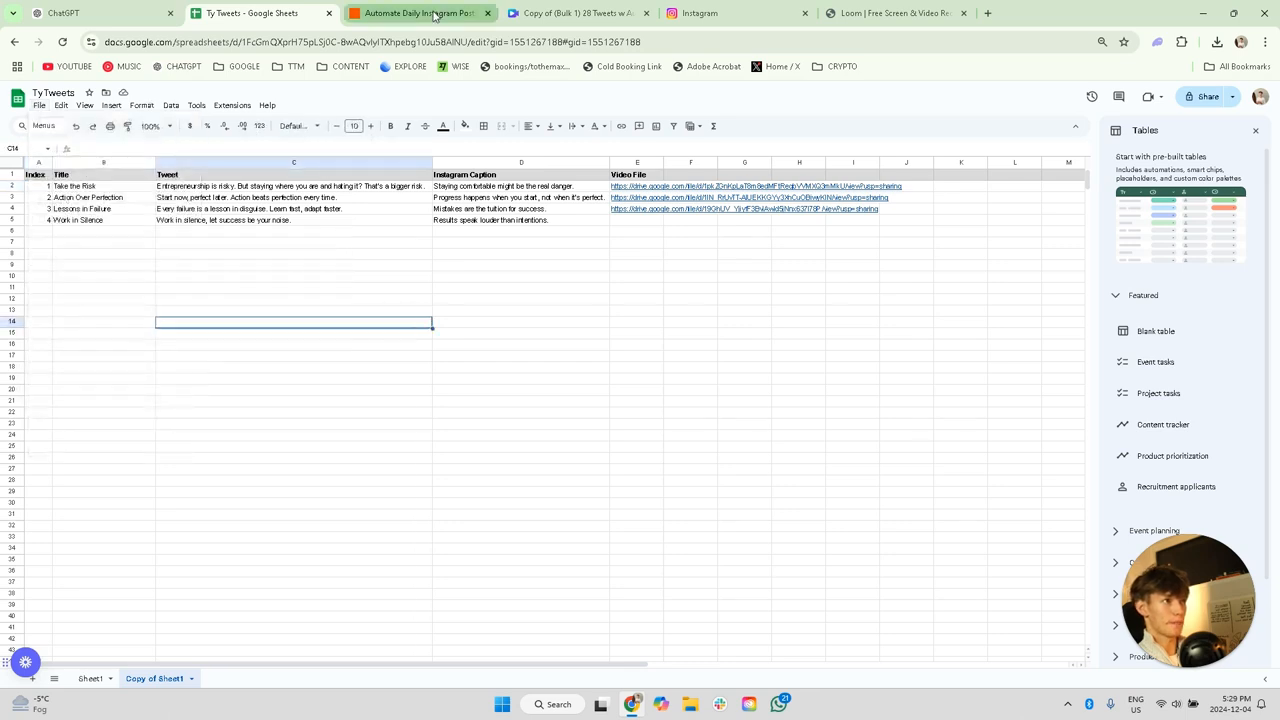
Step: Switch to the Canva tweet video template and examine its background, profile picture, name, handle and tweet text elements
mouse_move(433, 14)
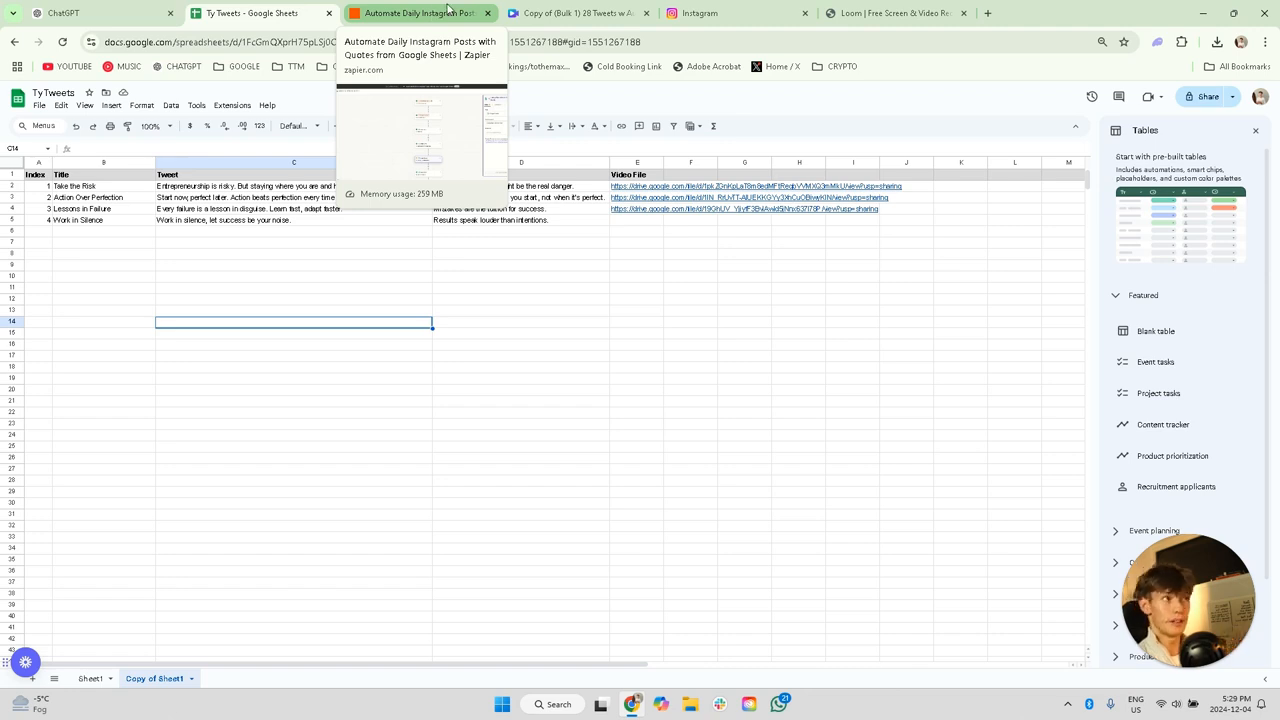
left_click(575, 13)
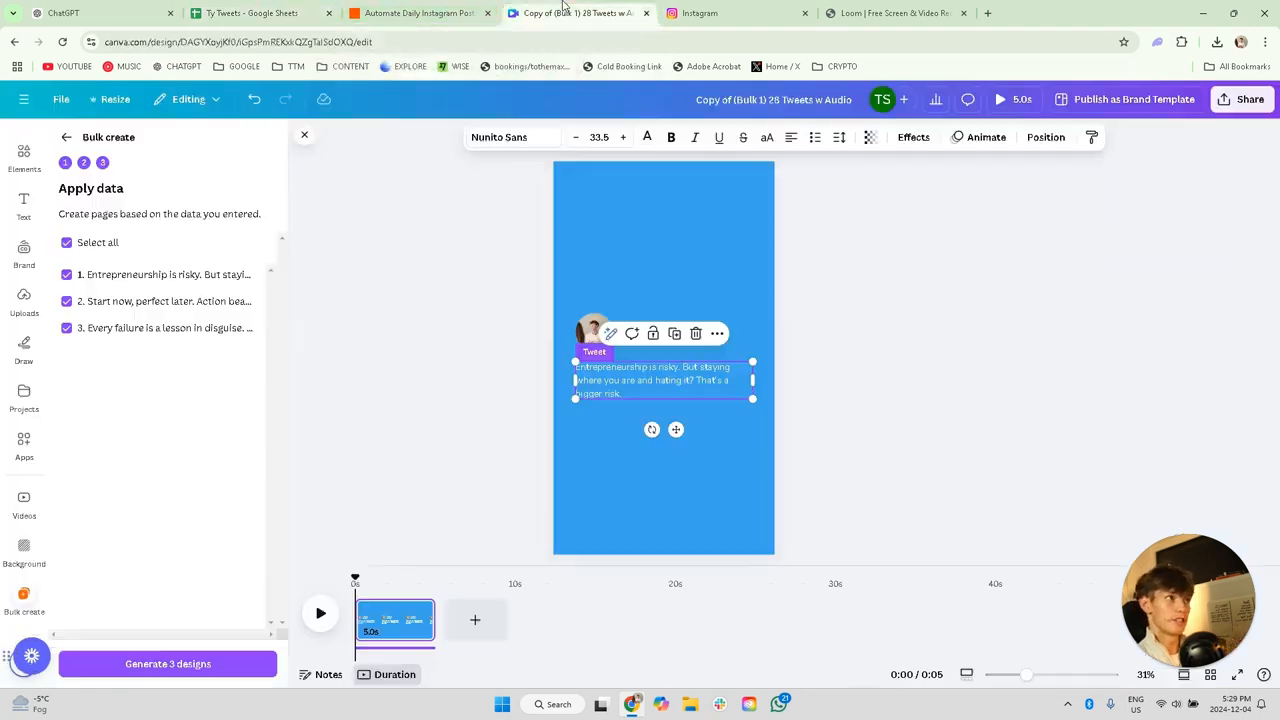
left_click(575, 484)
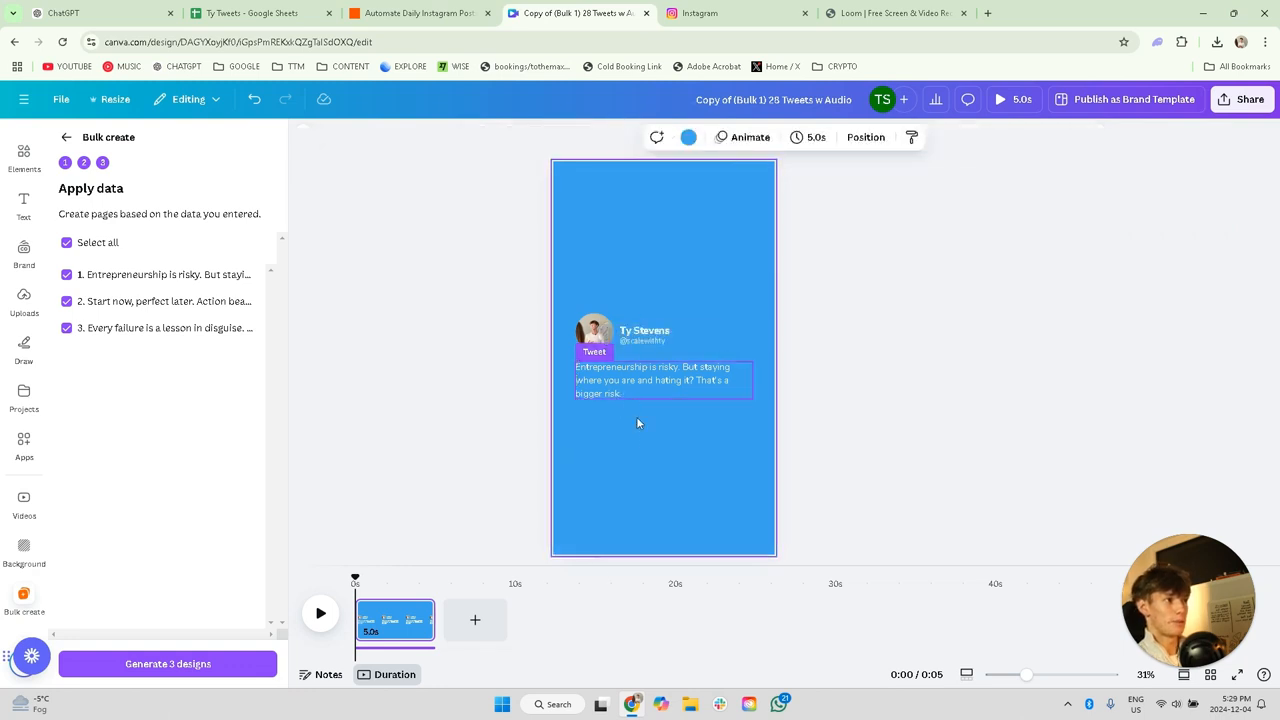
left_click(598, 332)
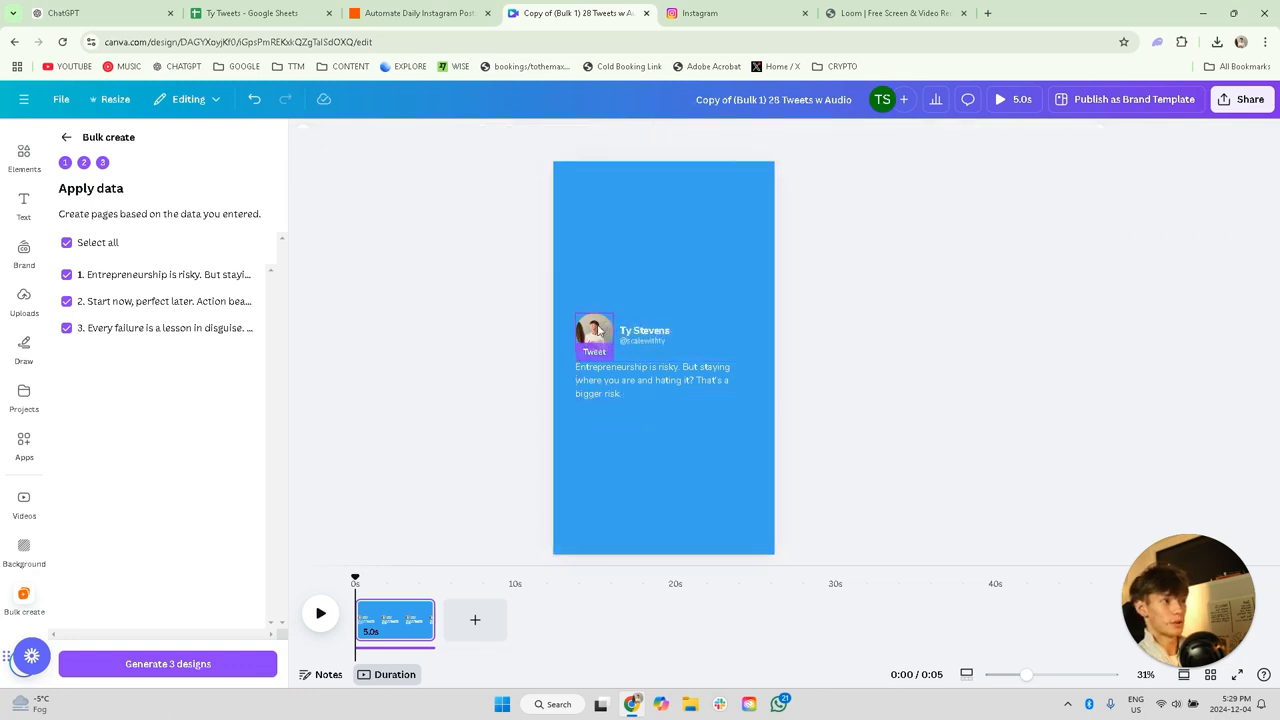
left_click(658, 336)
left_click(656, 341)
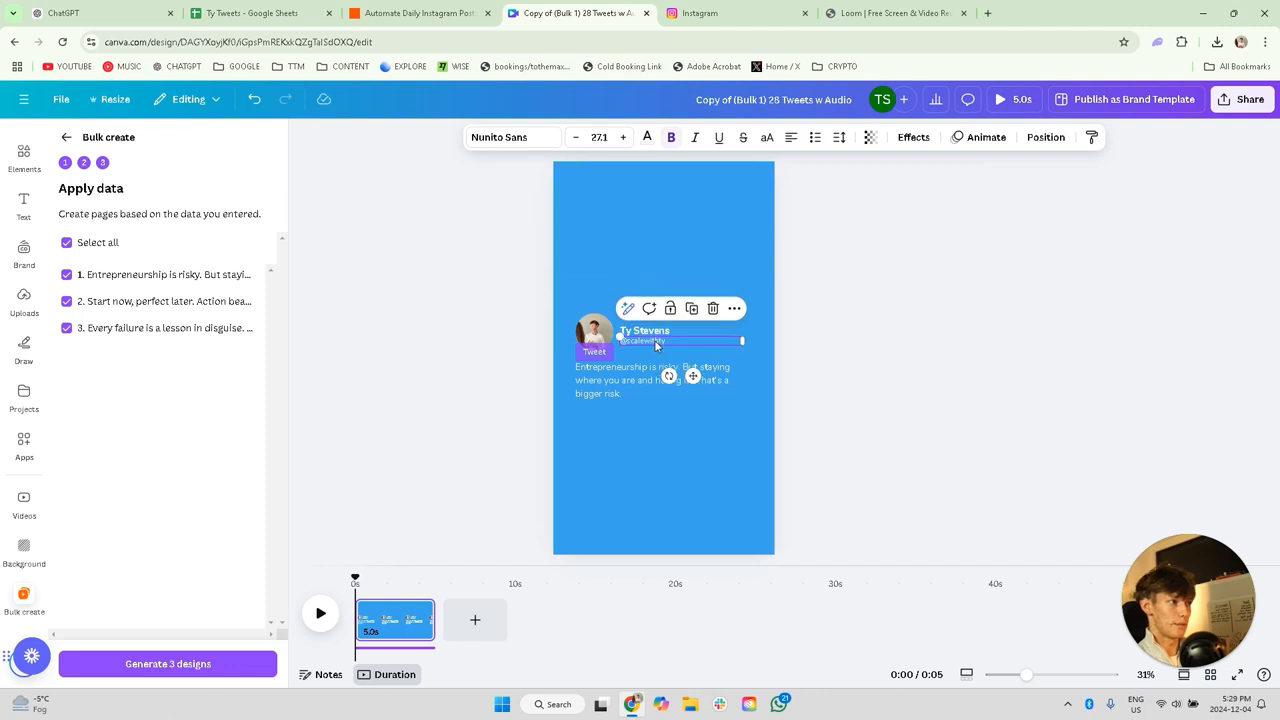
left_click(622, 386)
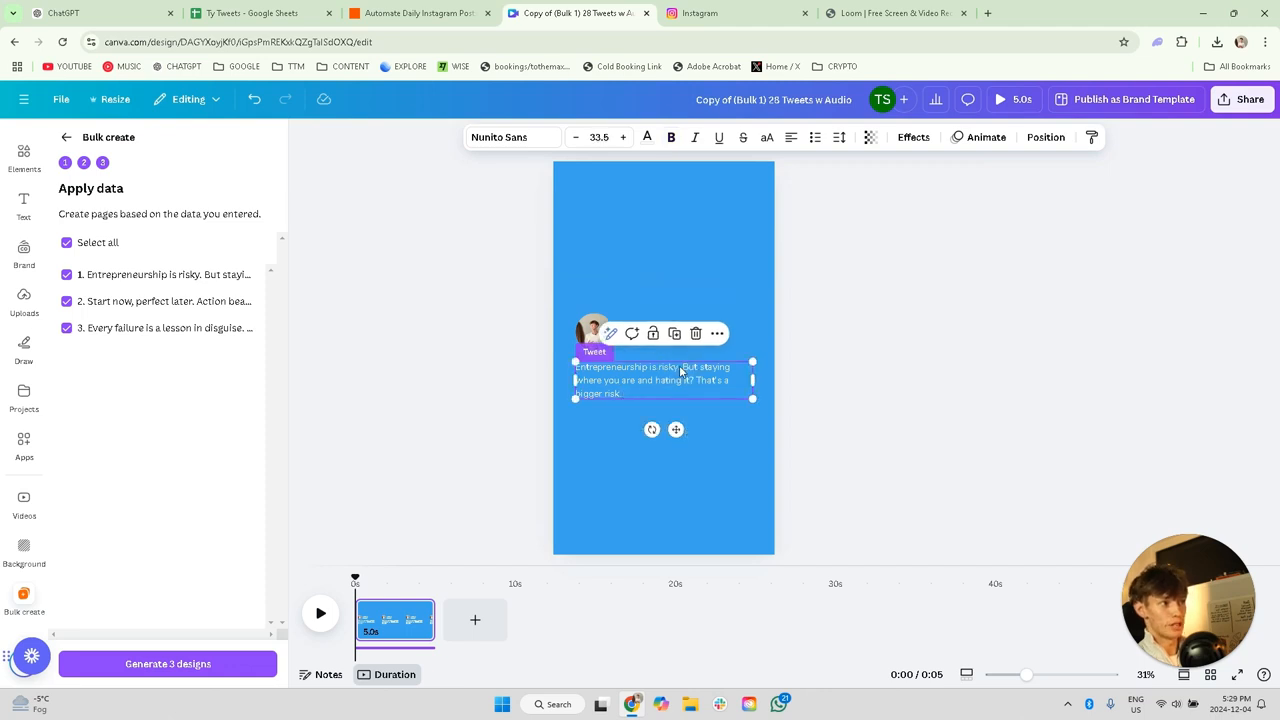
left_click(618, 266)
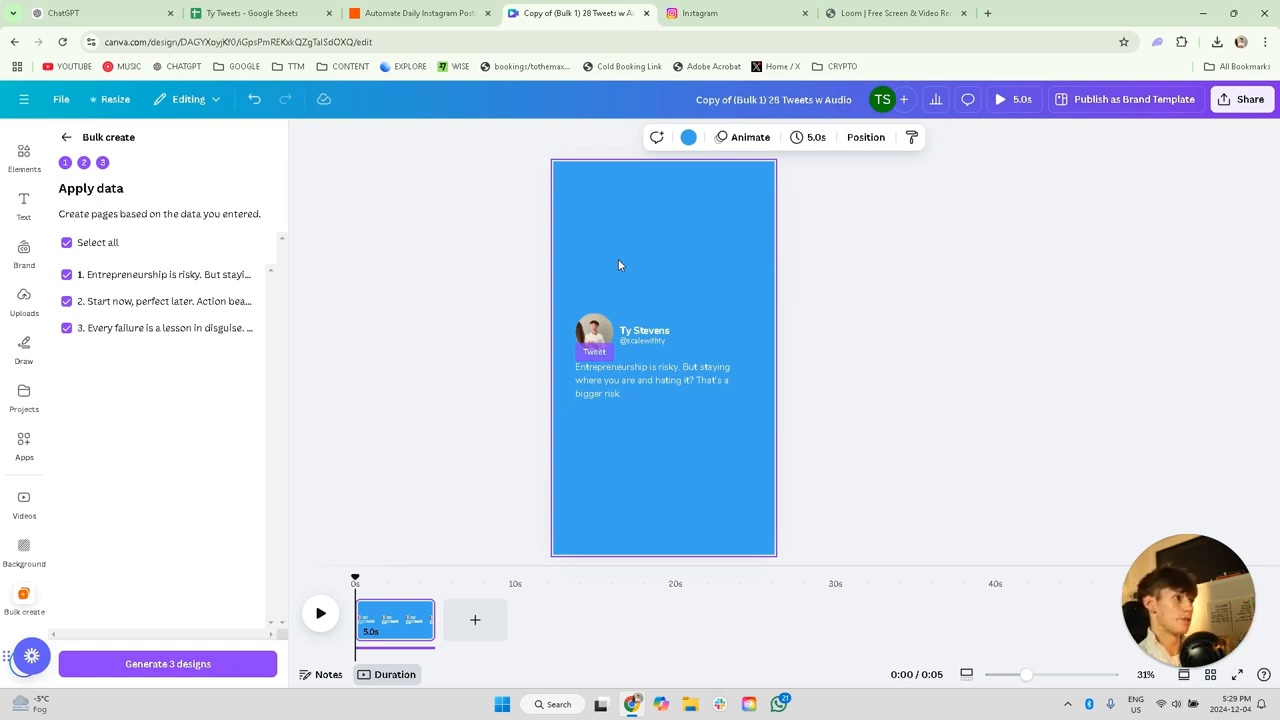
Step: Back out of the Bulk create setup to its data-adding stage and open the list of Canva apps
left_click(66, 138)
left_click(67, 139)
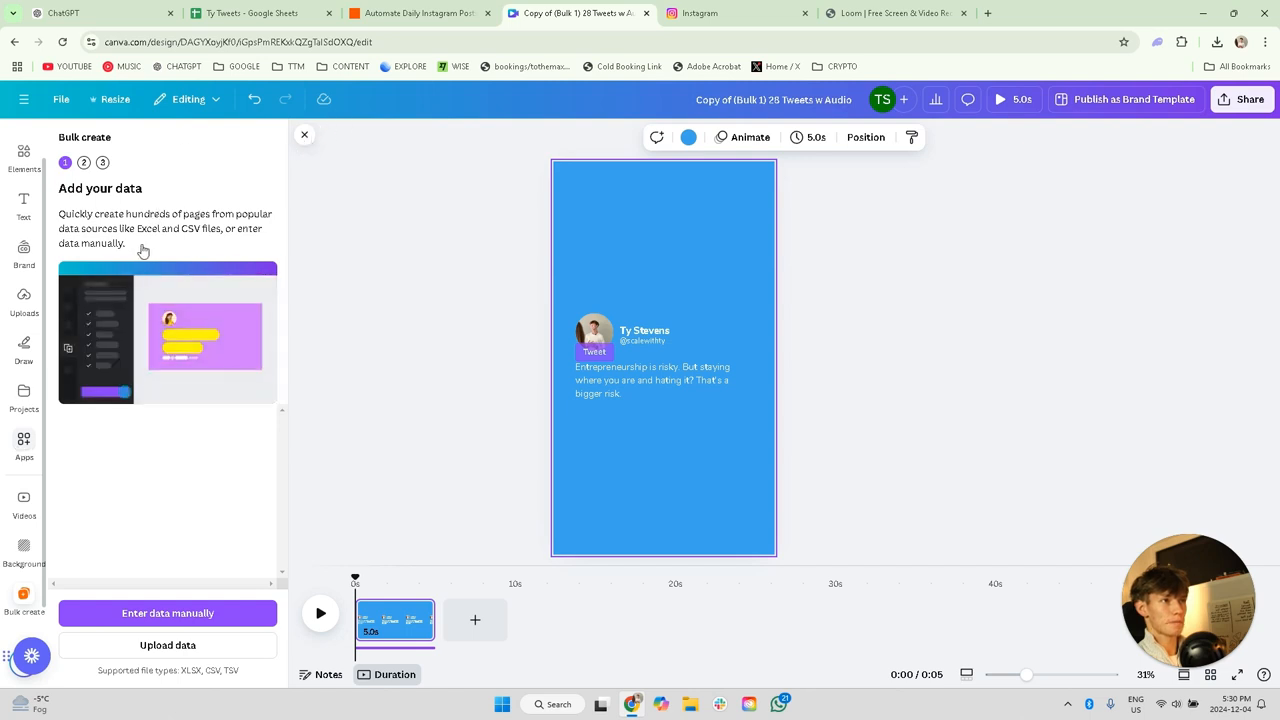
left_click(304, 136)
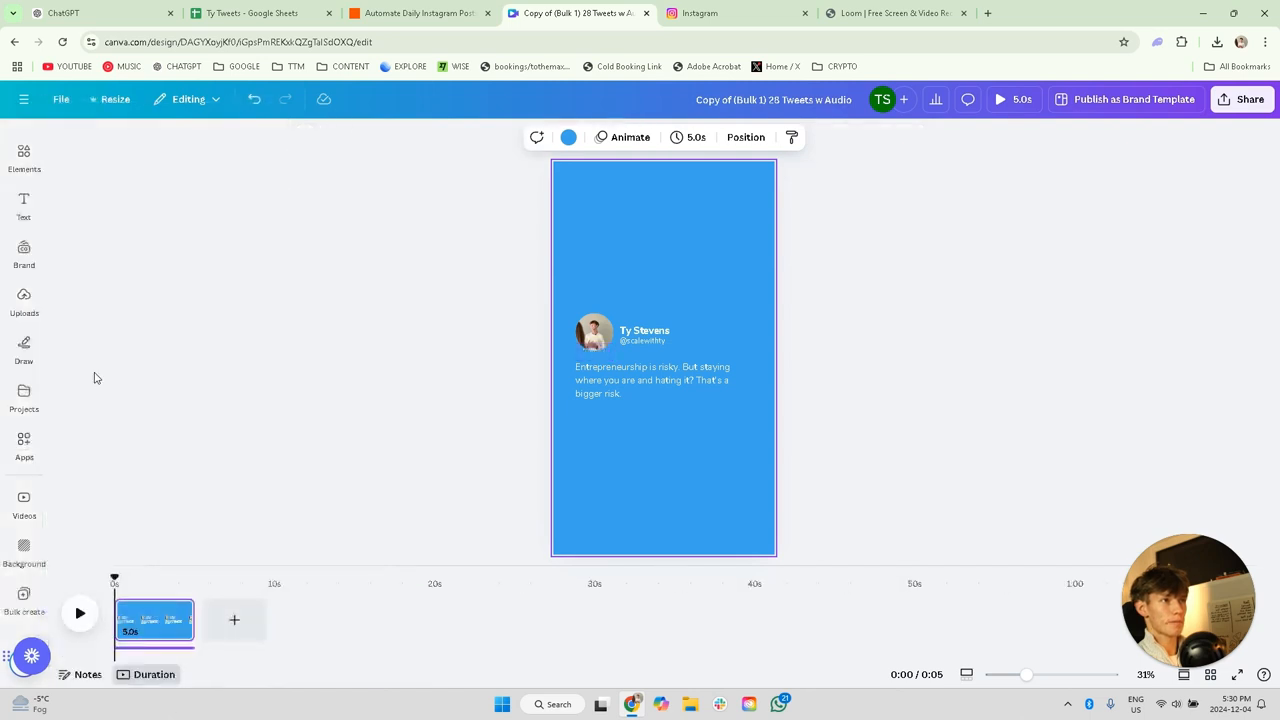
left_click(22, 445)
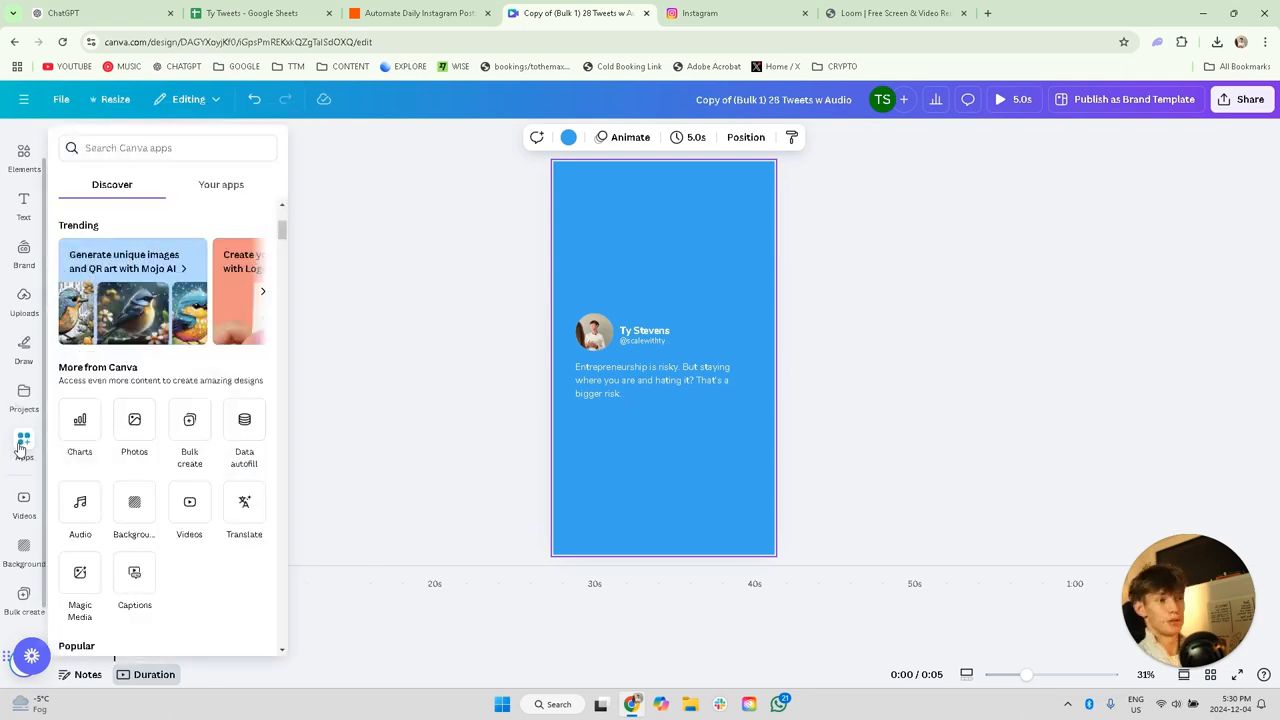
Step: Start Bulk create and upload the Ty Tweets - Copy of Sheet1 file as its data source
left_click(195, 428)
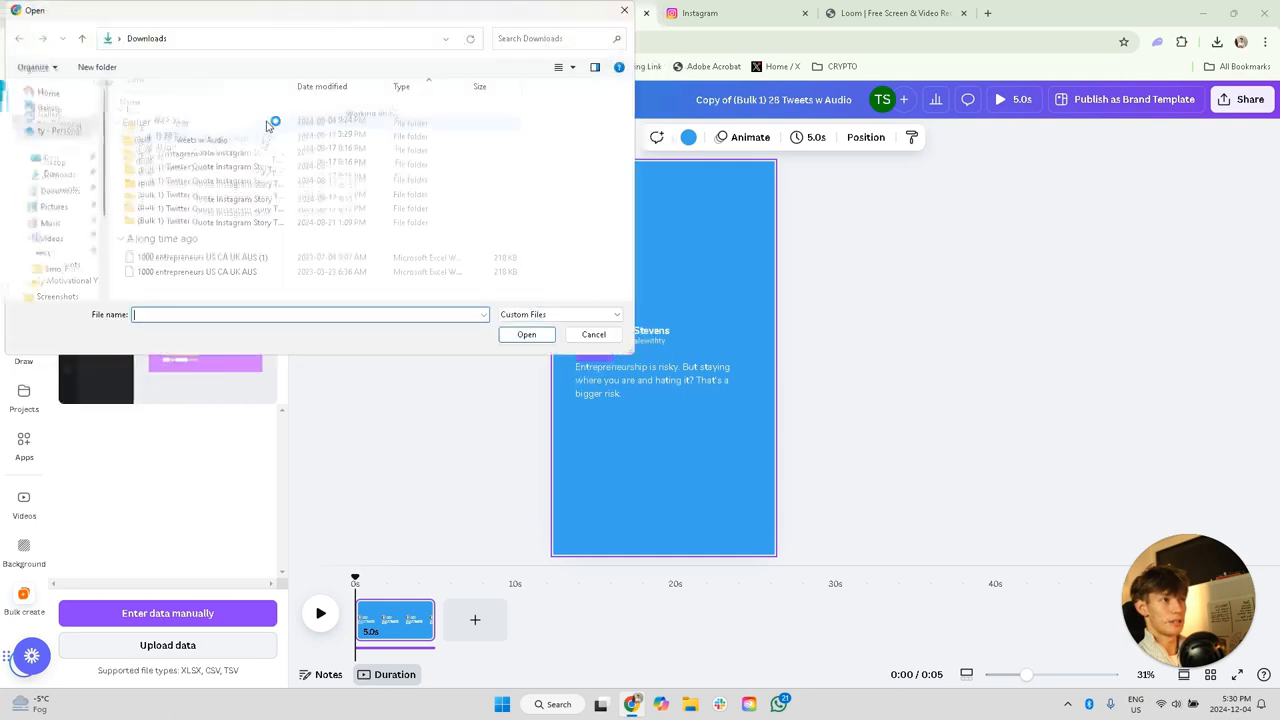
left_click(266, 124)
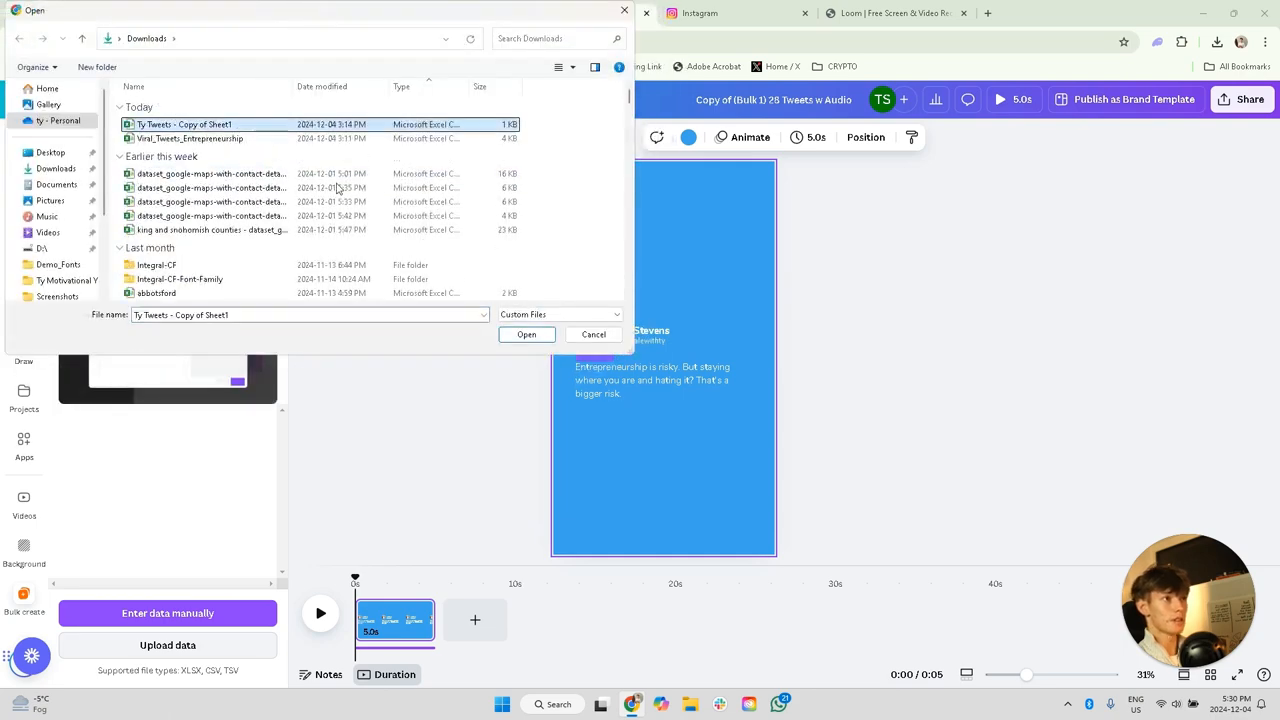
left_click(539, 332)
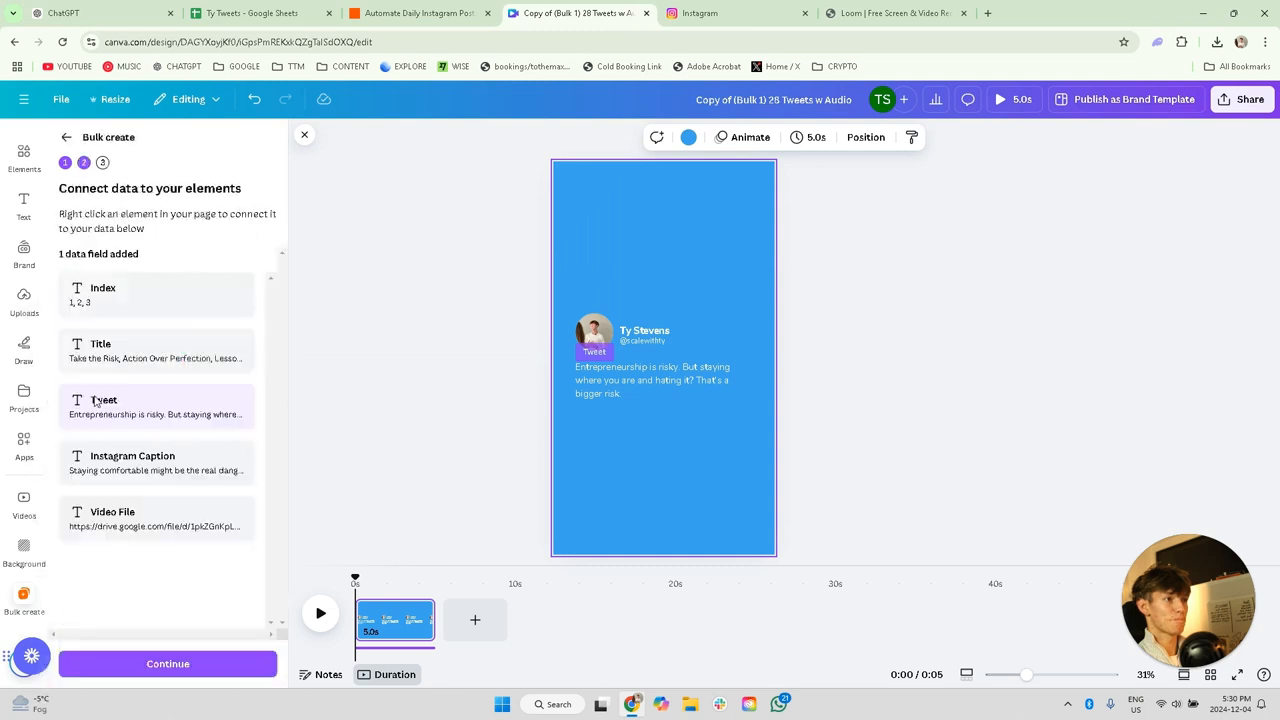
Step: Connect the tweet text element to the Tweet data field and generate the designs for all rows
left_click(661, 380)
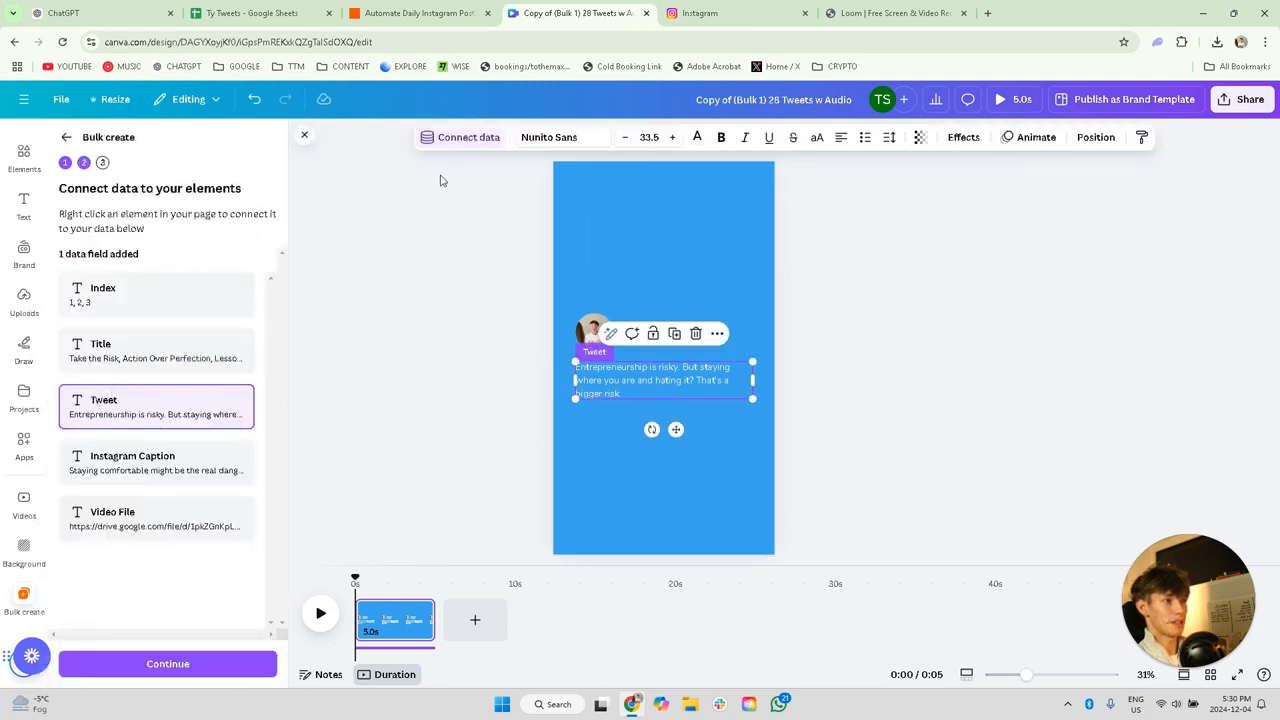
left_click(458, 140)
left_click(452, 298)
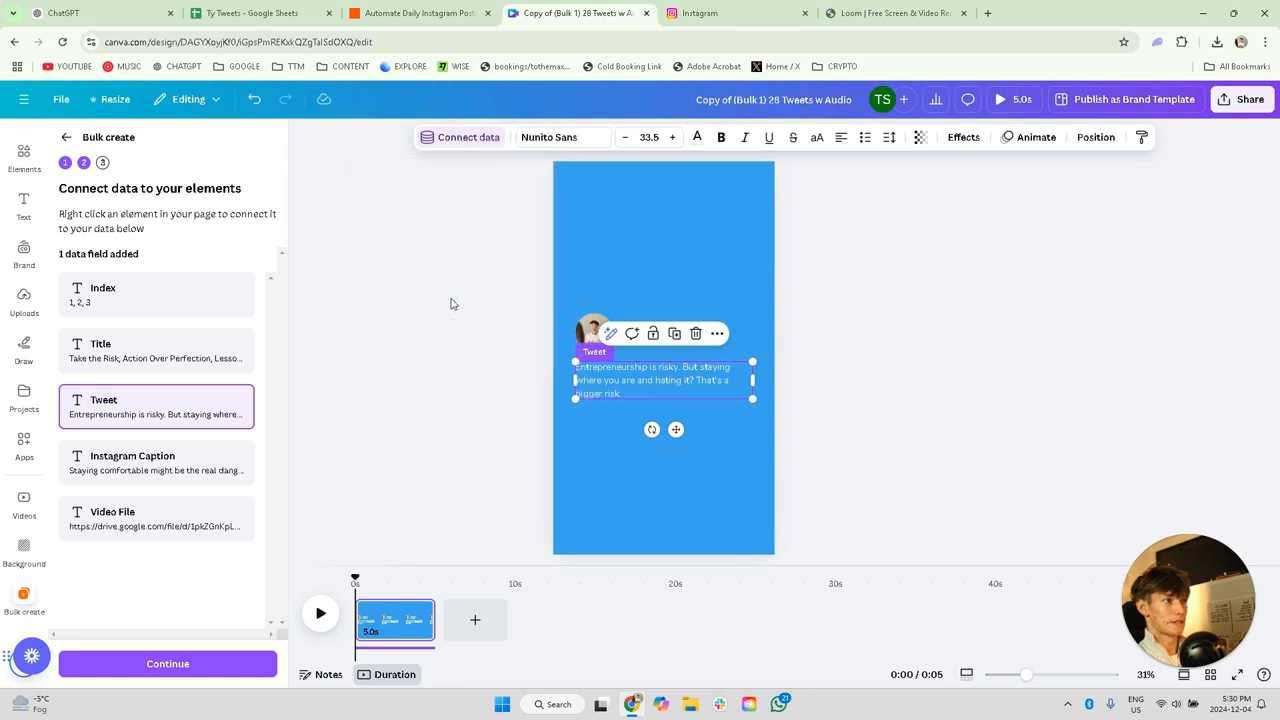
left_click(186, 664)
left_click(186, 666)
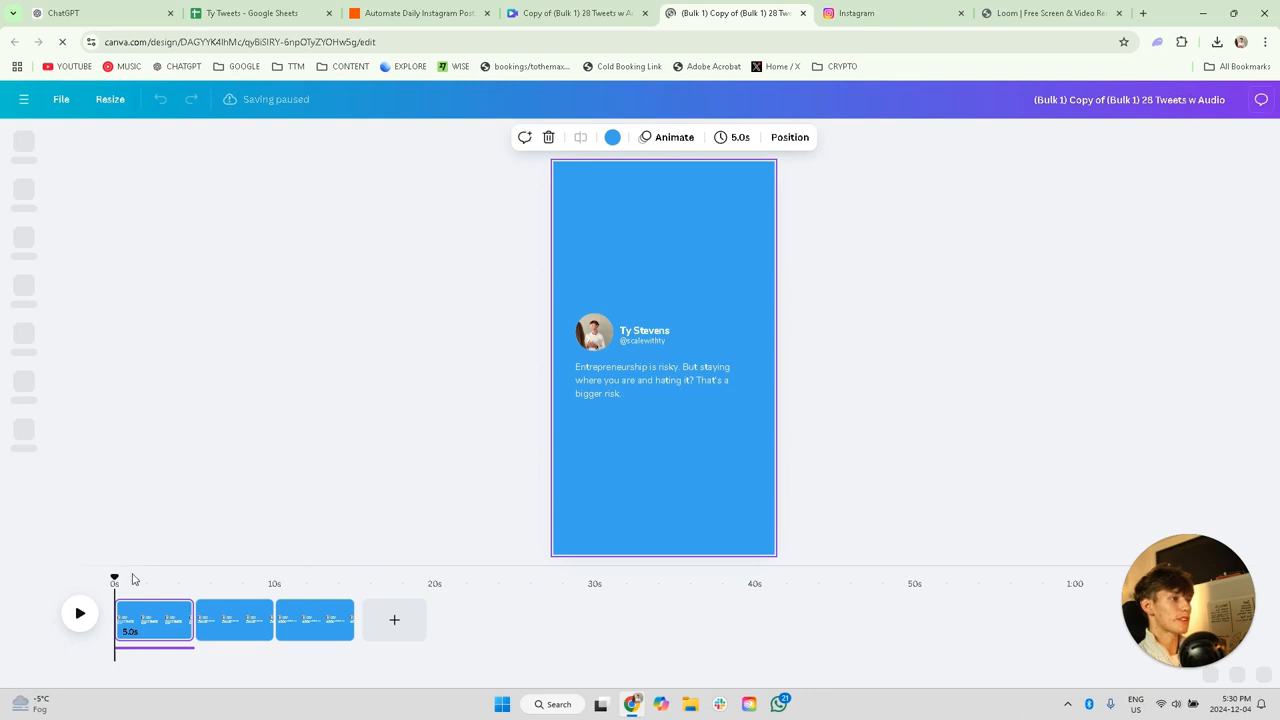
Step: Add the 1.6-second uploaded video to the first page, enlarge it to fill the page and send it to the back
left_click(177, 652)
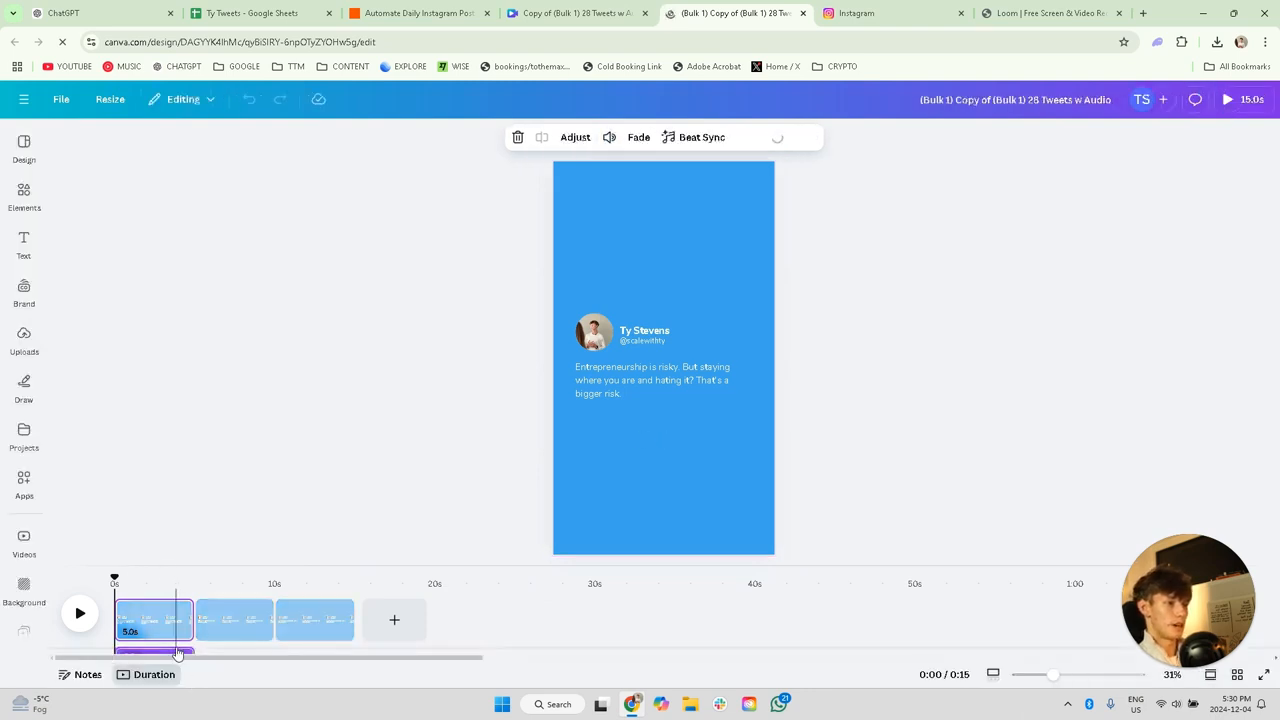
left_click(205, 478)
left_click(24, 340)
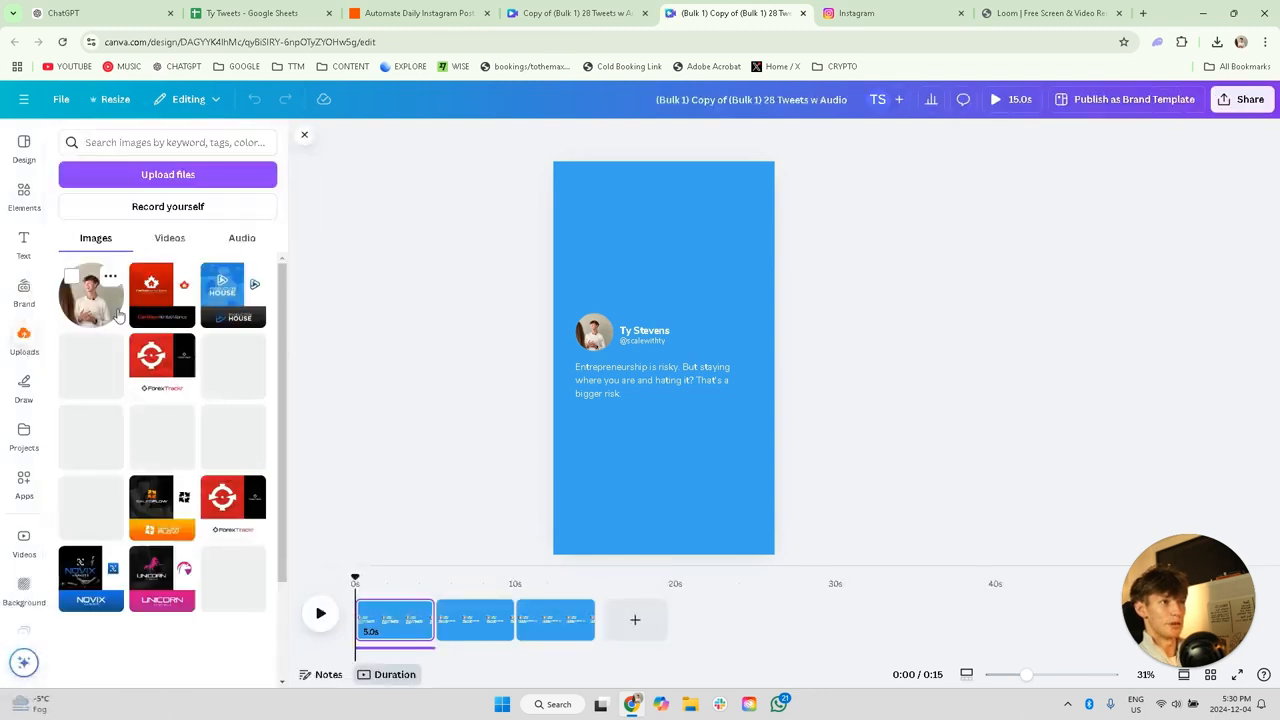
left_click(169, 244)
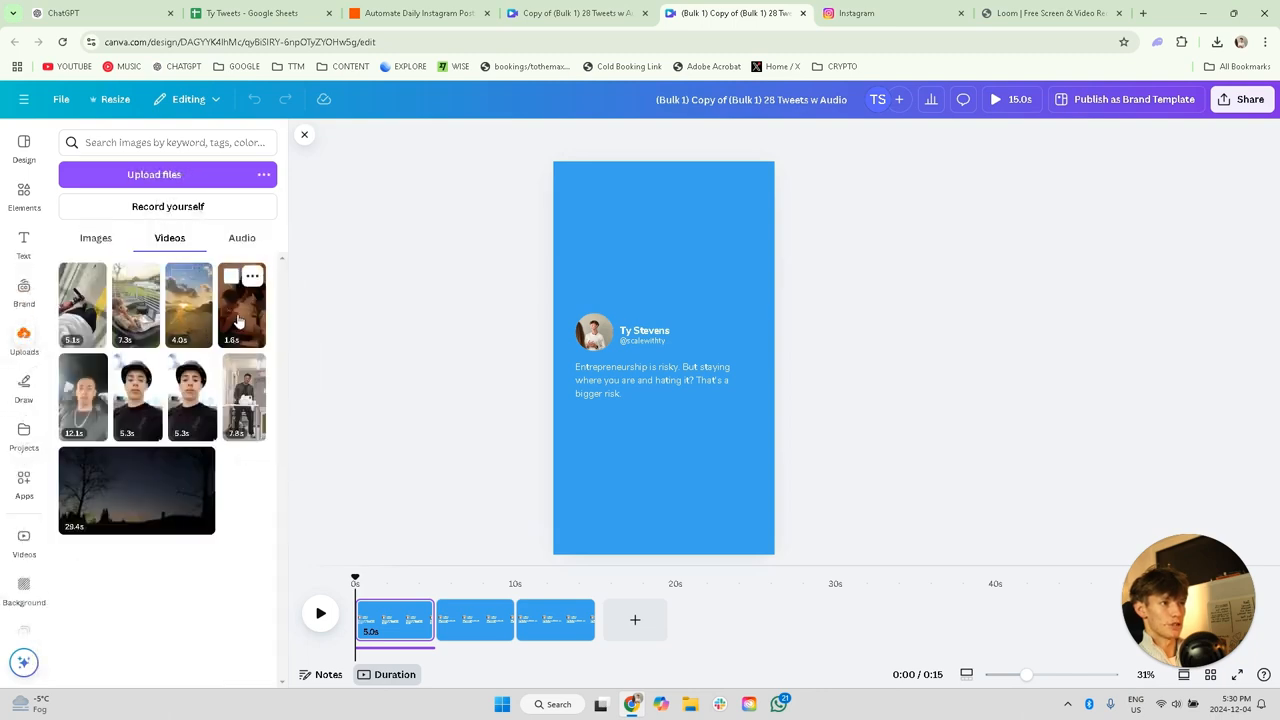
left_click_drag(236, 322, 622, 235)
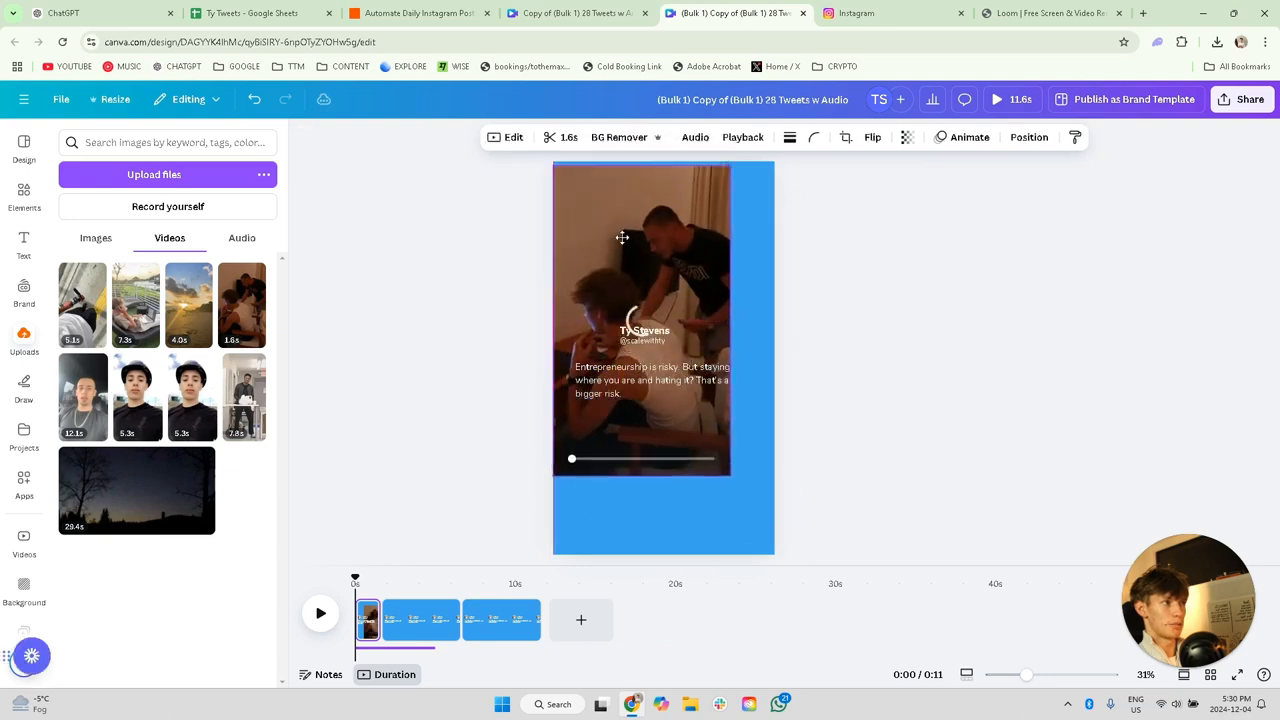
left_click_drag(733, 475, 777, 554)
right_click(680, 490)
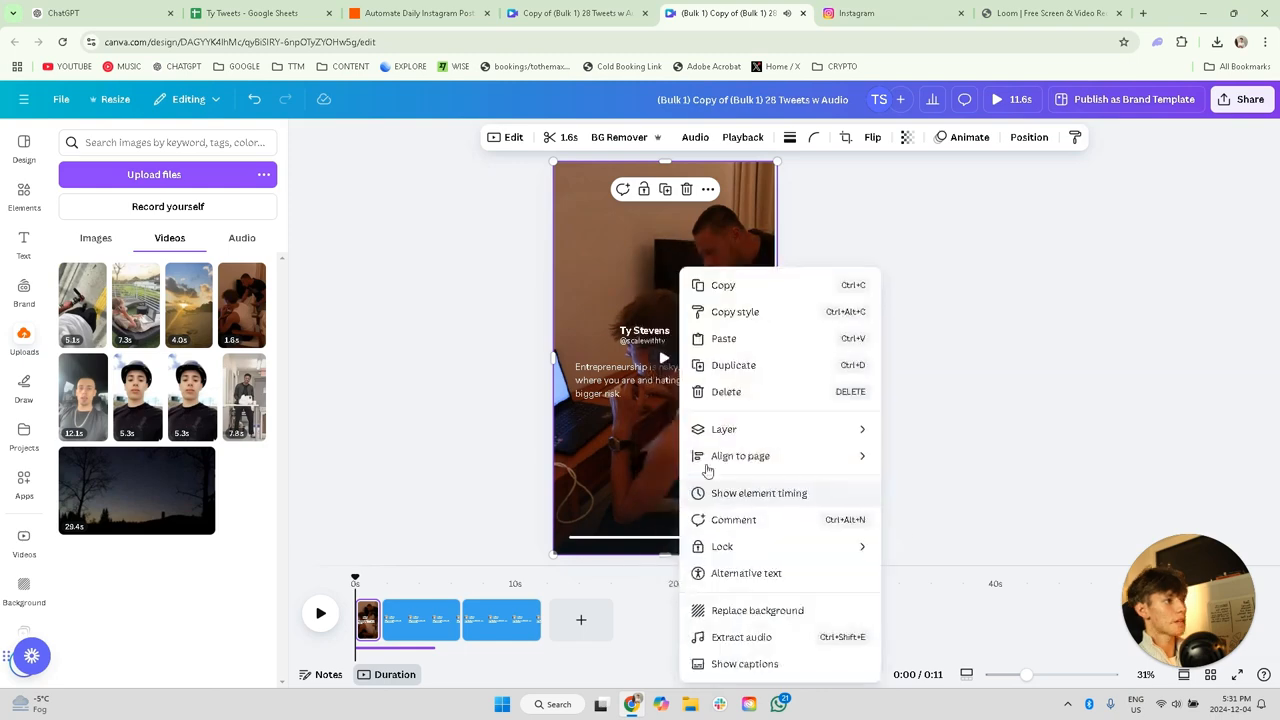
mouse_move(749, 429)
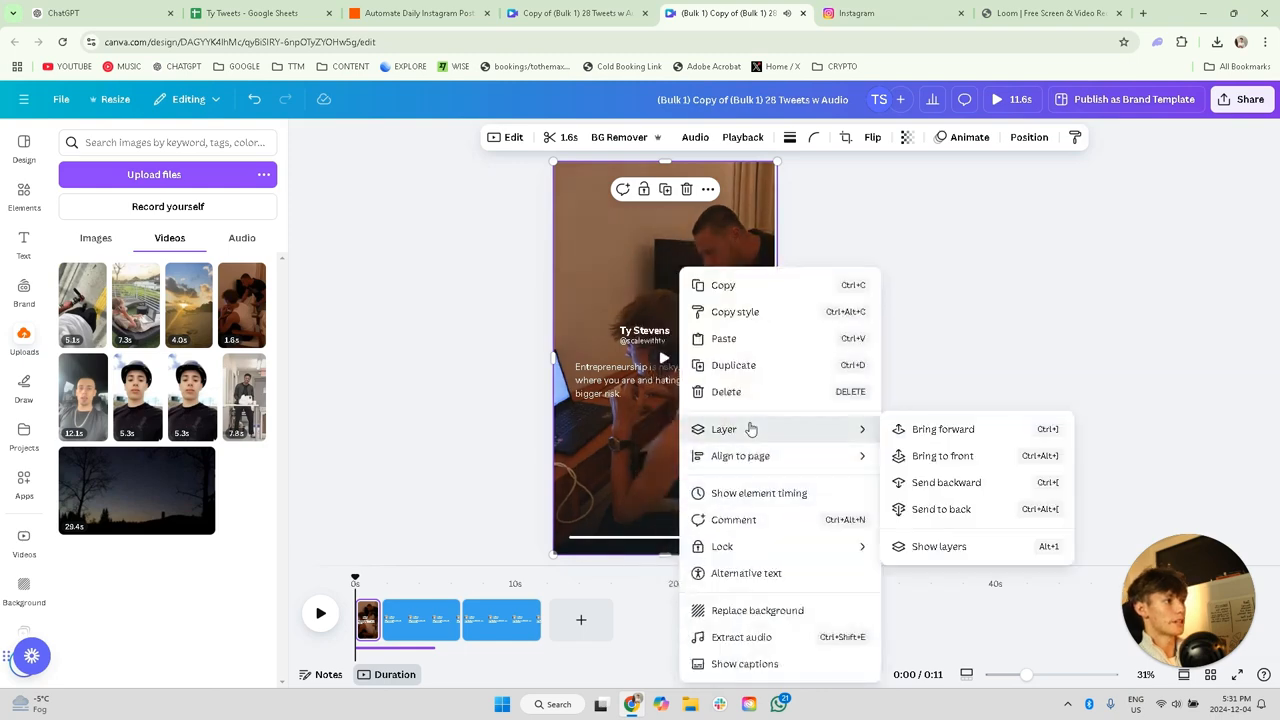
left_click(962, 509)
Step: Add the 7.3-second laptop video to the second page, enlarge it to fill the page and send it to the back
left_click(428, 583)
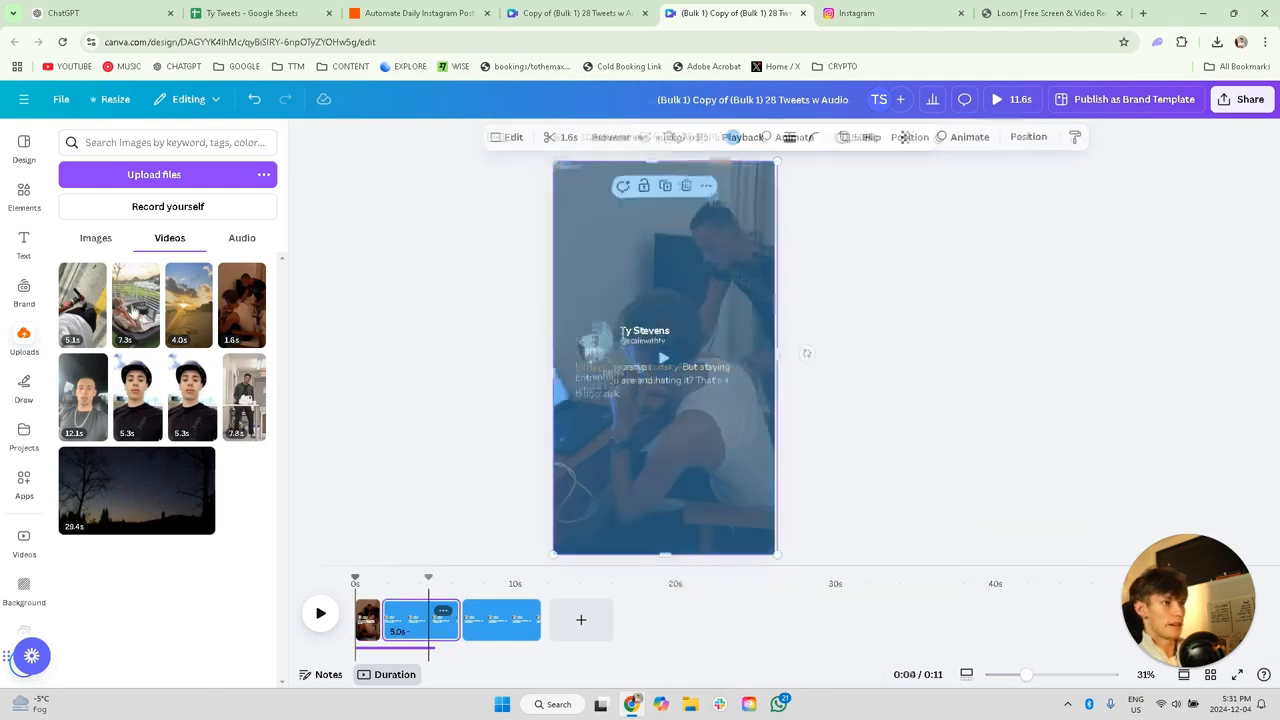
left_click_drag(130, 290, 655, 292)
left_click_drag(641, 218, 635, 207)
left_click_drag(732, 473, 775, 554)
right_click(701, 501)
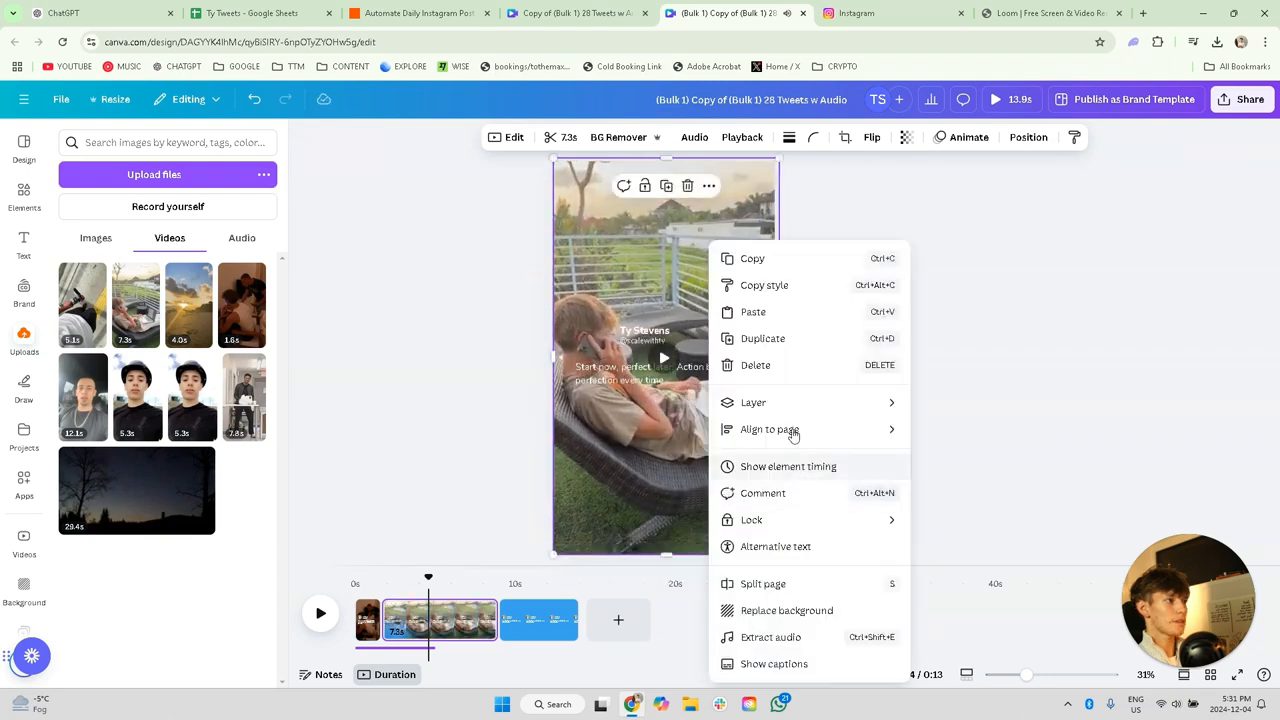
mouse_move(794, 403)
left_click(946, 483)
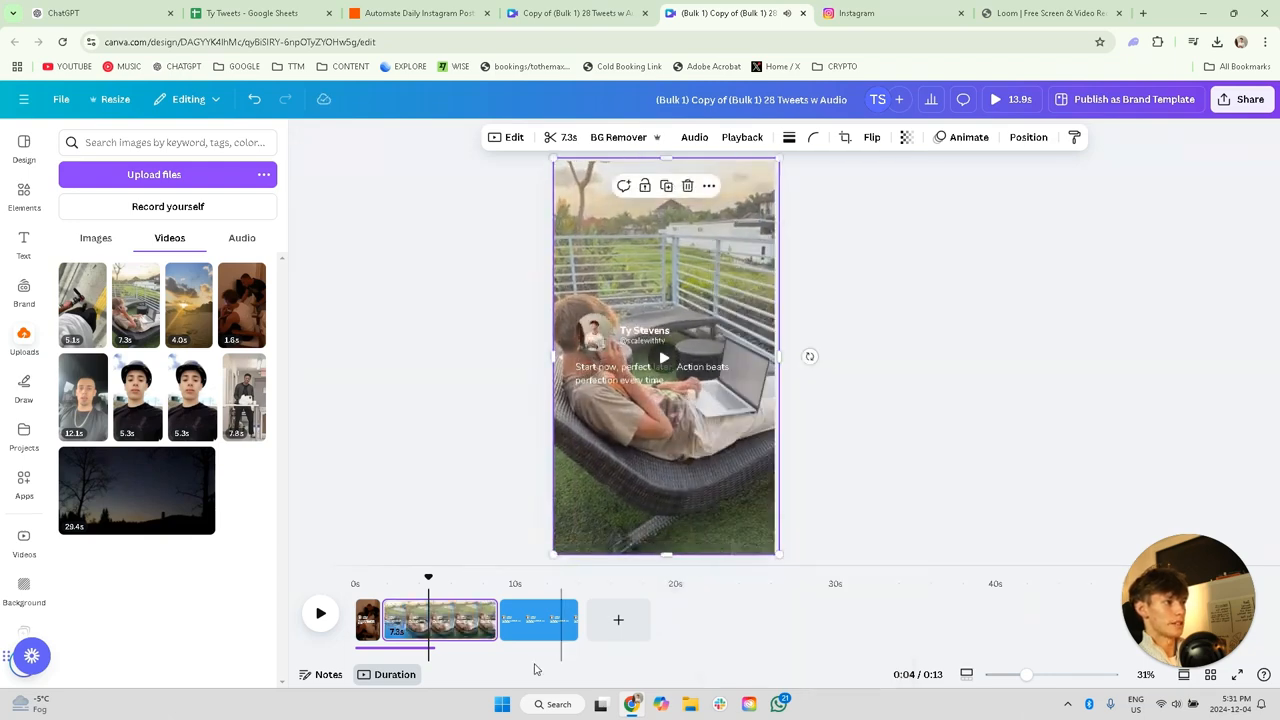
Step: Place the 4.0-second beach sunset video across the whole third page and send it to the back
left_click(540, 620)
left_click_drag(190, 302, 630, 253)
right_click(630, 255)
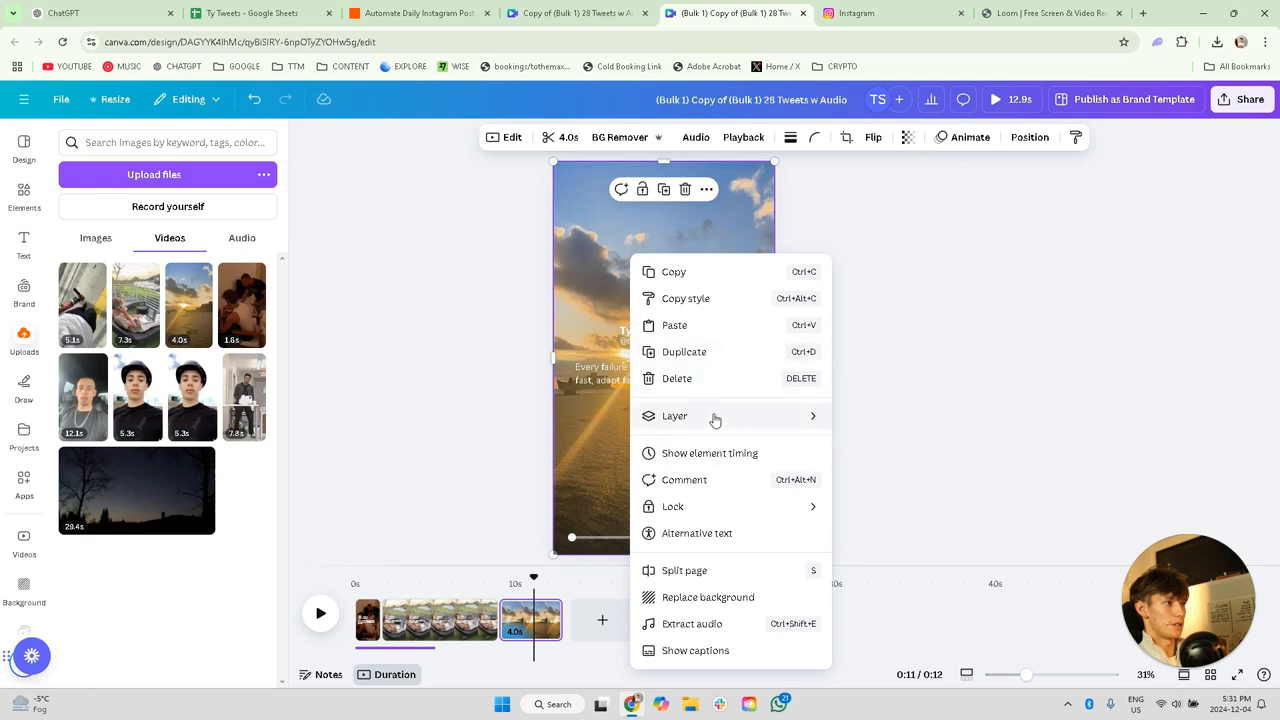
mouse_move(777, 422)
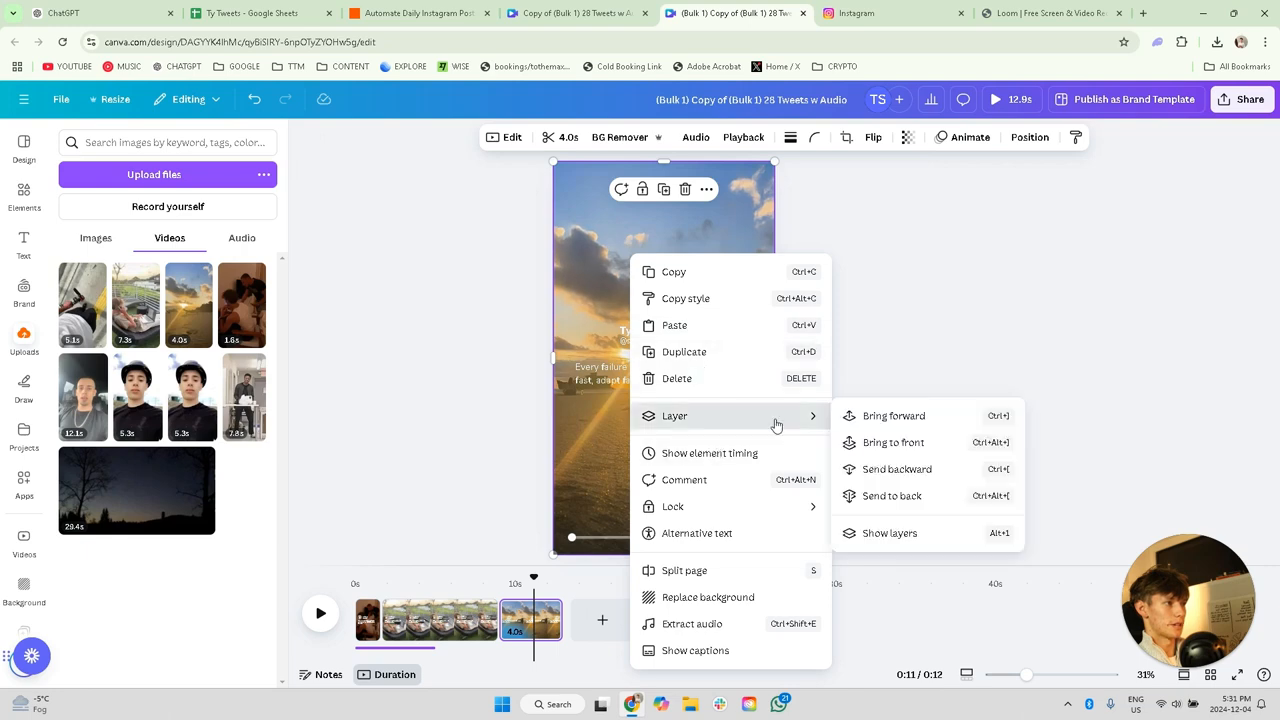
left_click(918, 496)
Step: Trim the first page's audio to 1.6 seconds and place a copy under the second page, extended to that page's end
left_click(428, 647)
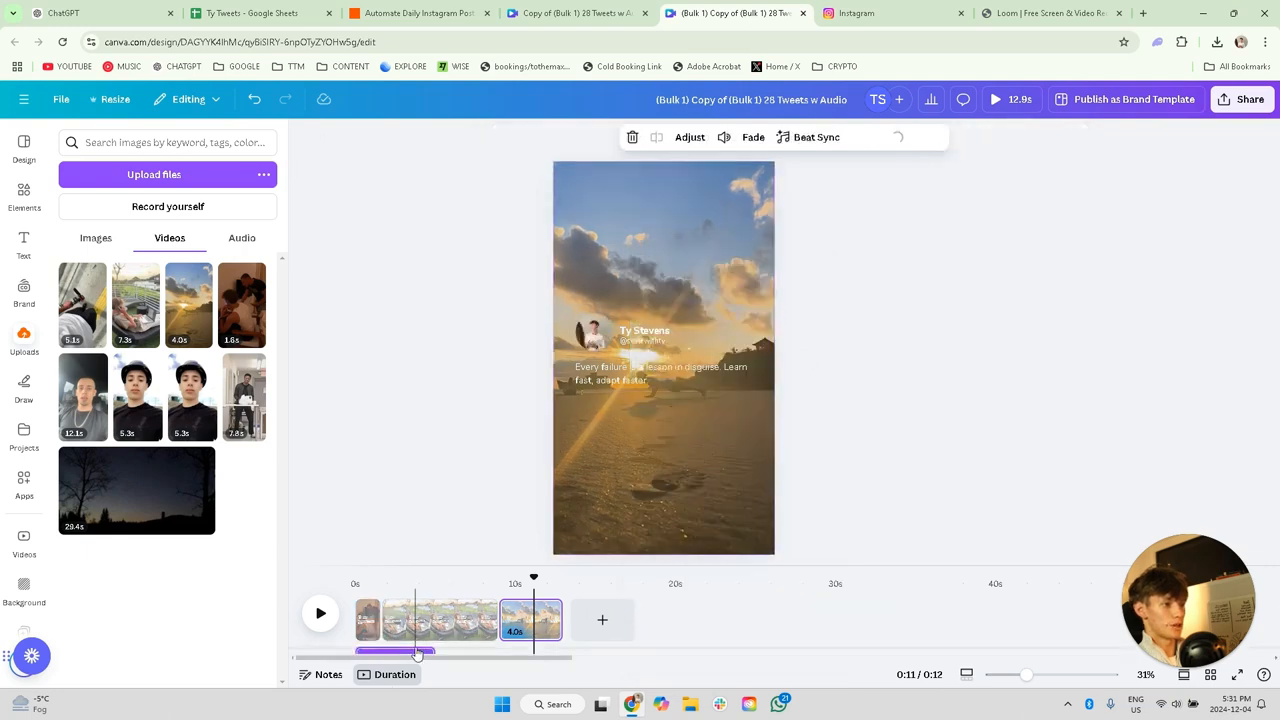
left_click_drag(428, 640, 379, 640)
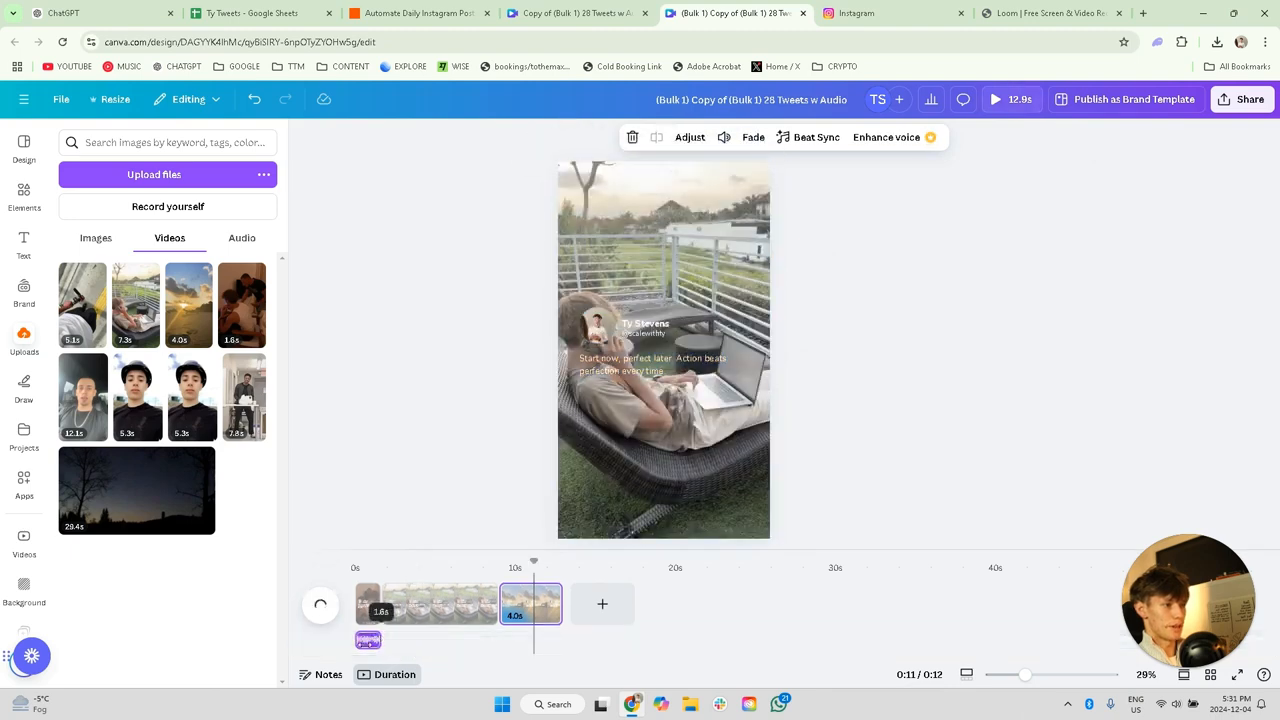
left_click(366, 645)
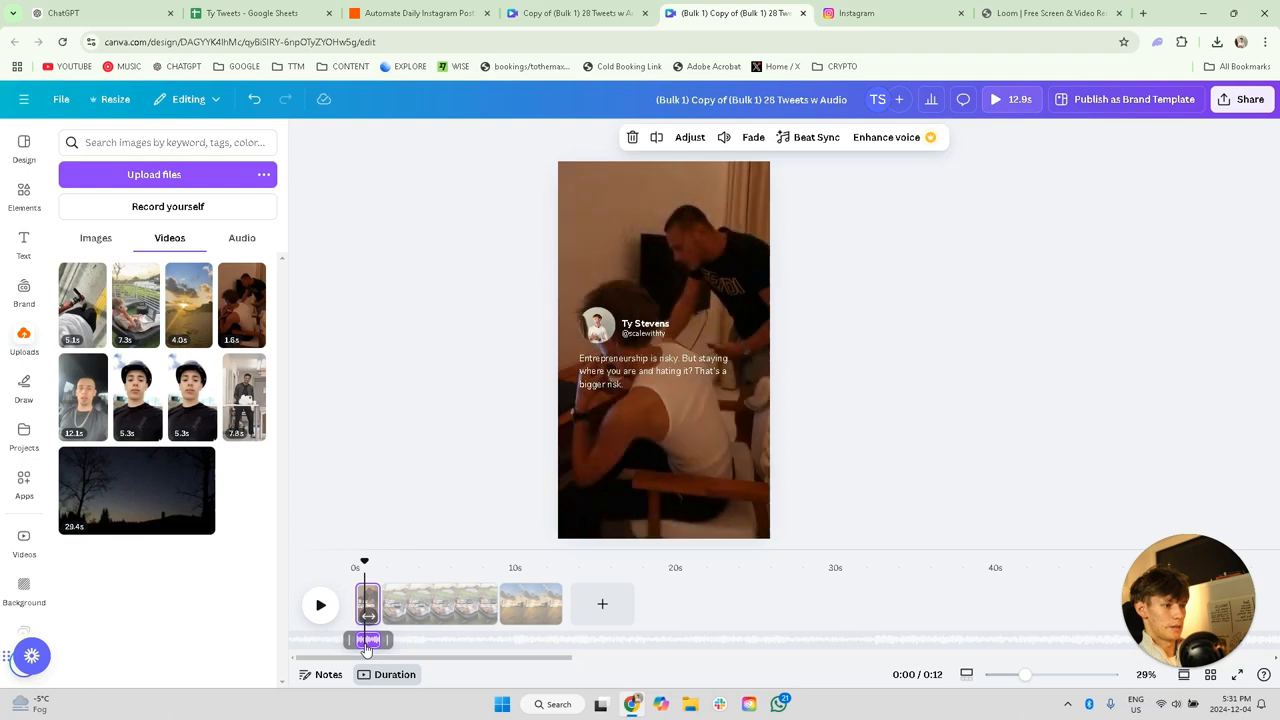
key("ctrl+c")
key("ctrl+v")
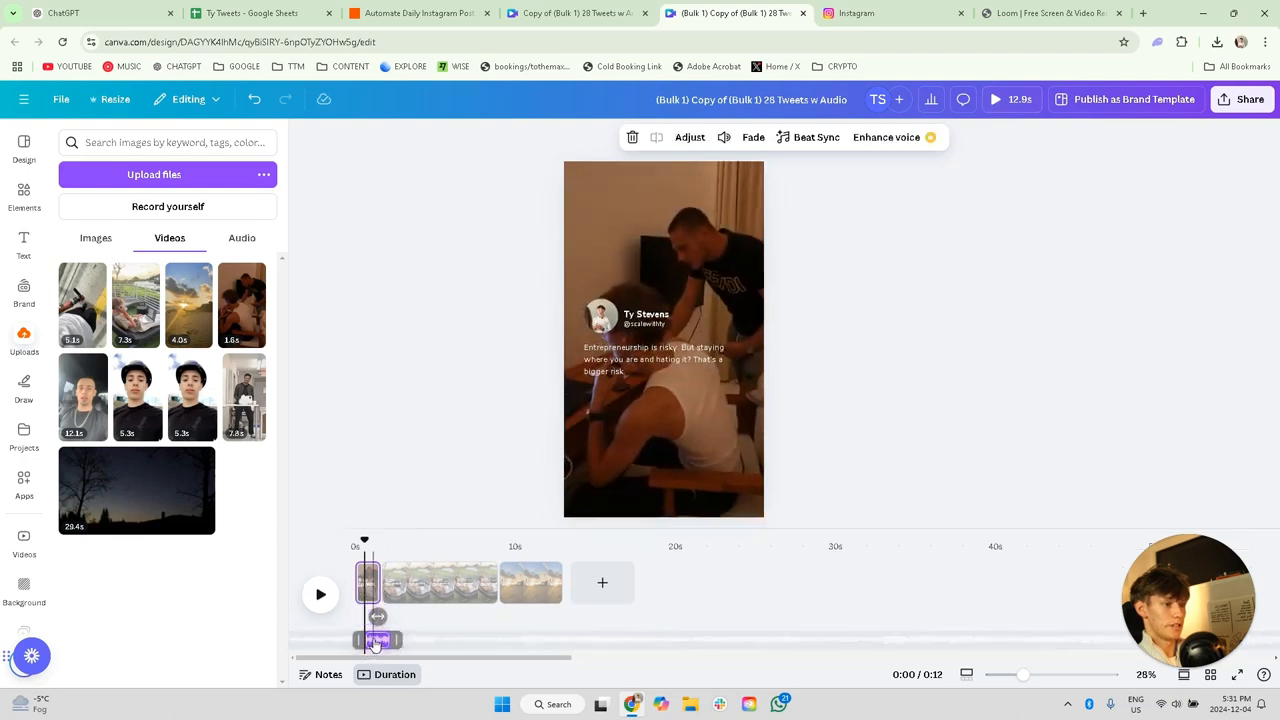
left_click_drag(376, 644, 499, 642)
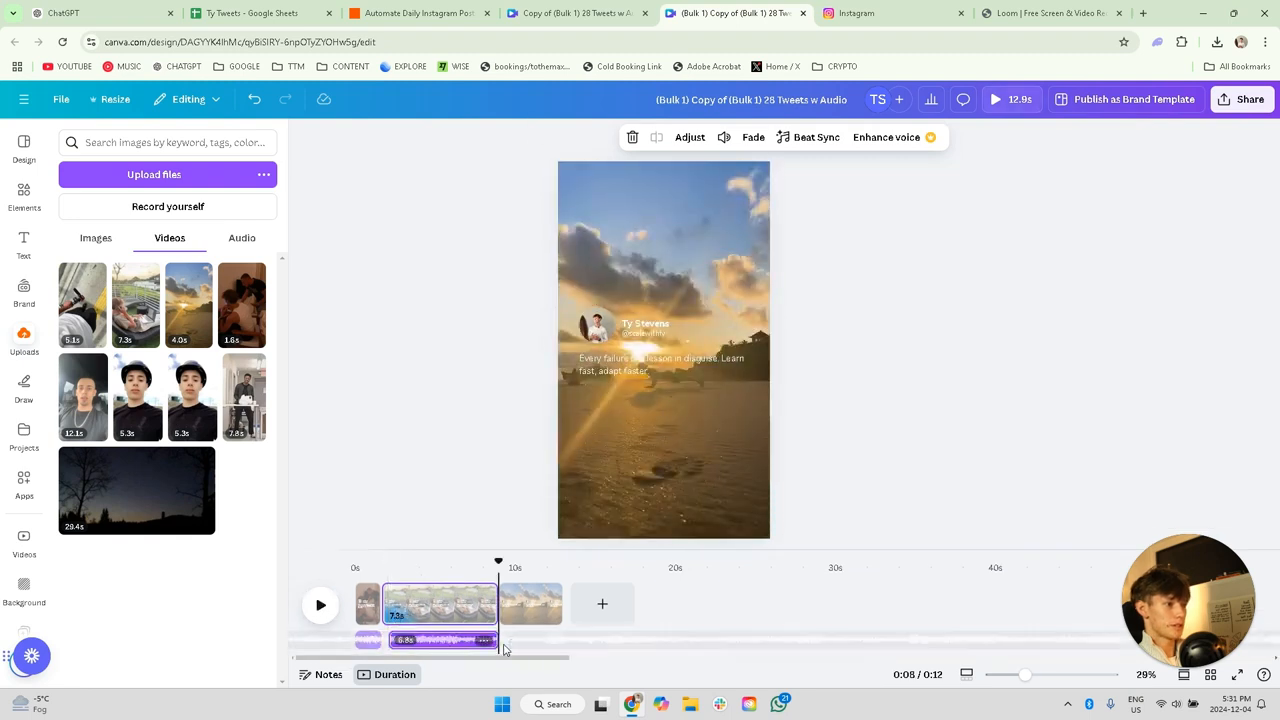
Step: Paste the audio under the third page for 4.0 seconds and extend the second page's audio back to that page's start
key("ctrl+v")
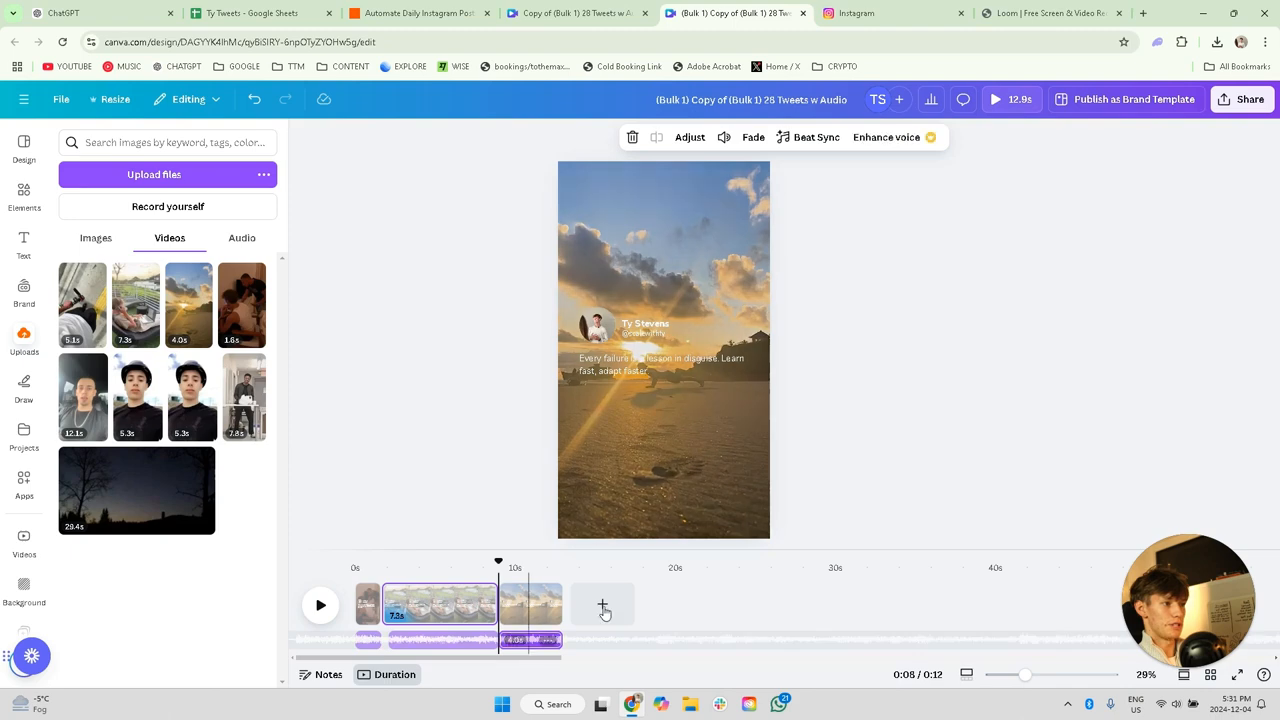
left_click_drag(561, 641, 489, 644)
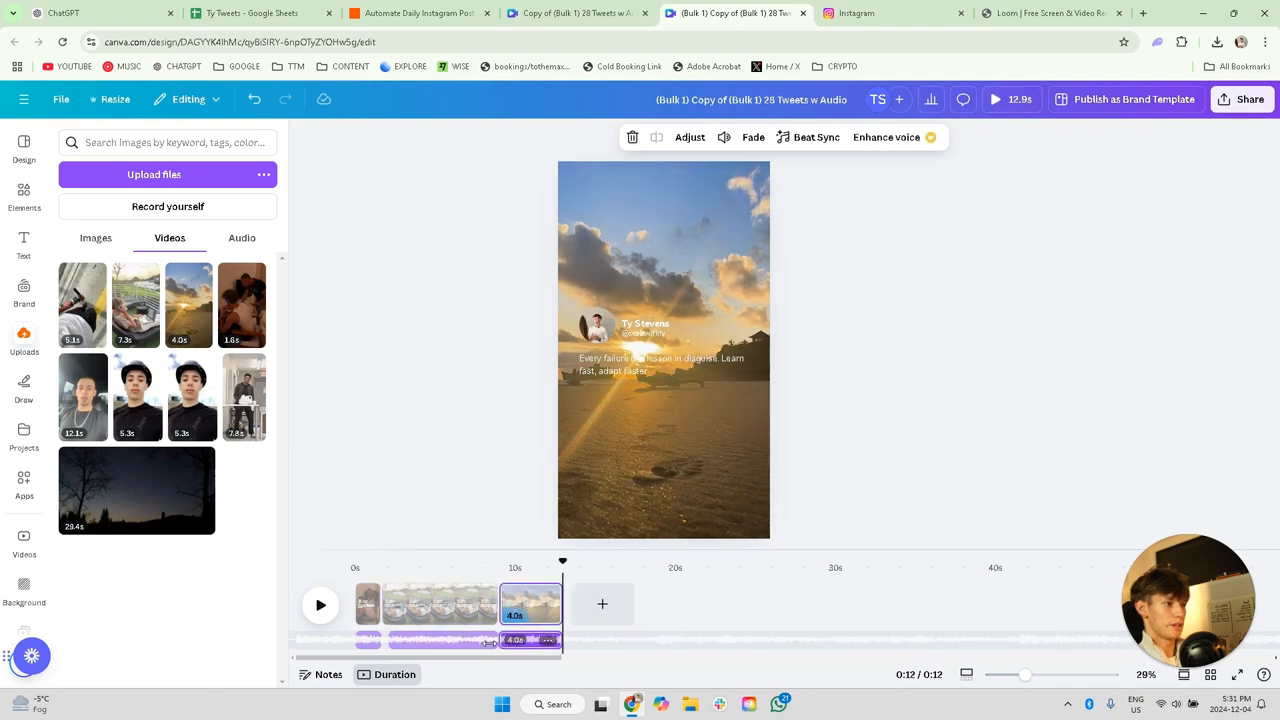
left_click(395, 641)
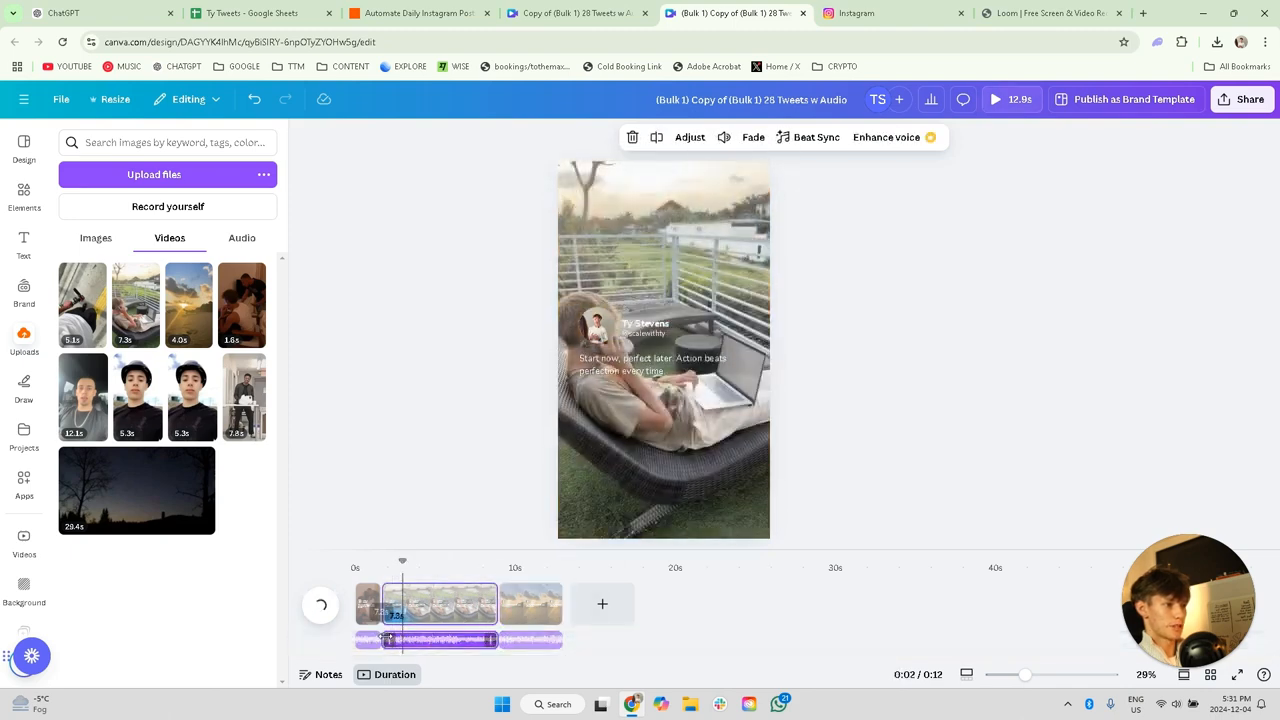
left_click_drag(391, 641, 366, 641)
left_click(368, 643)
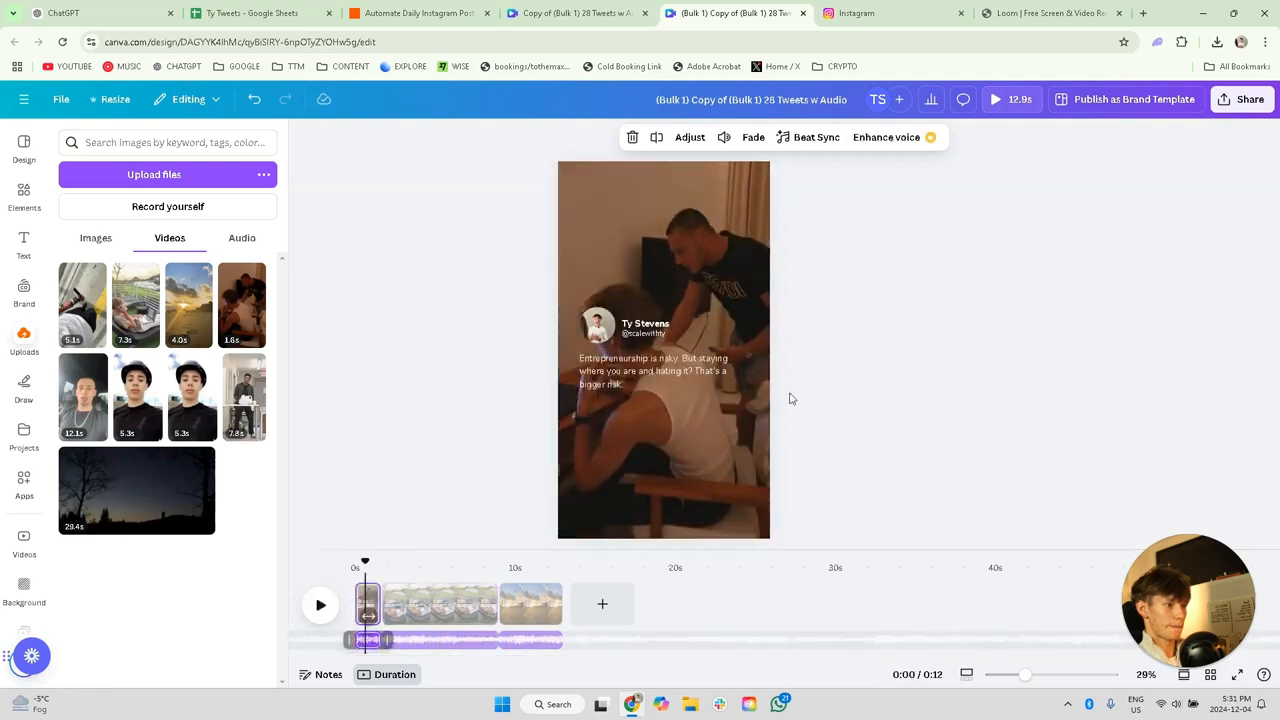
left_click(977, 451)
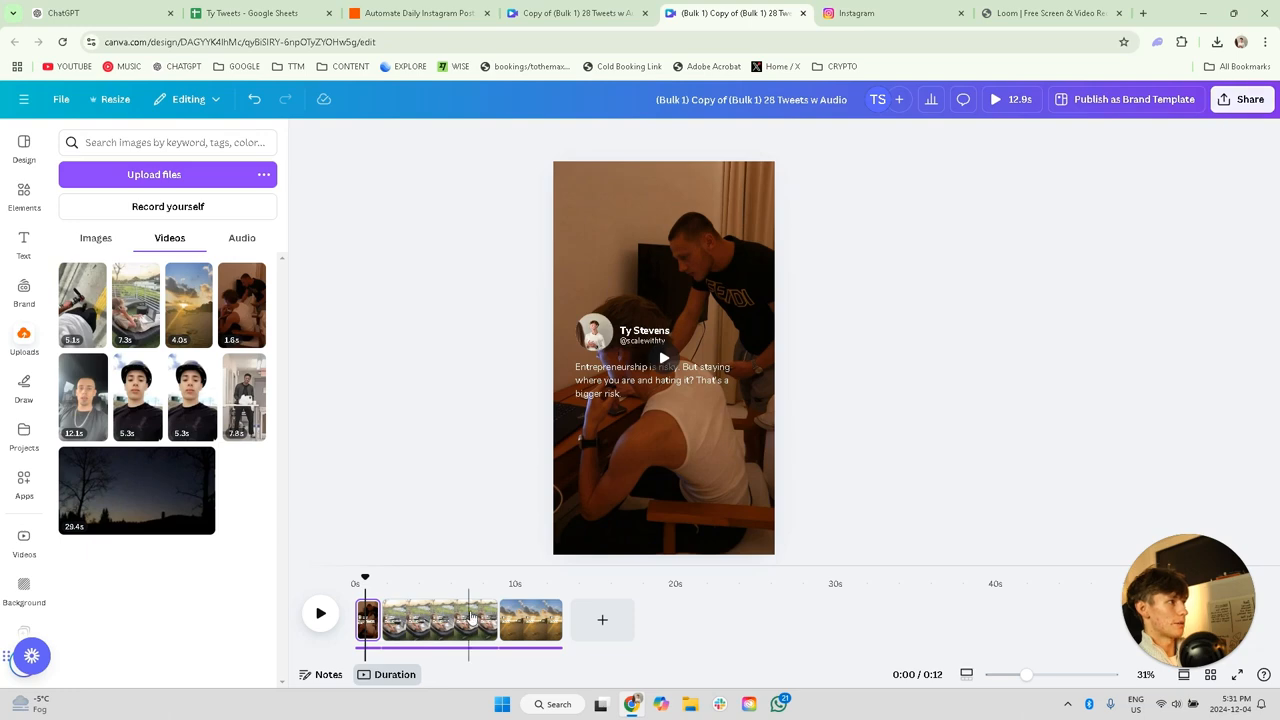
Step: Check the second and third pages and download all three pages as separate MP4 video files
left_click(470, 620)
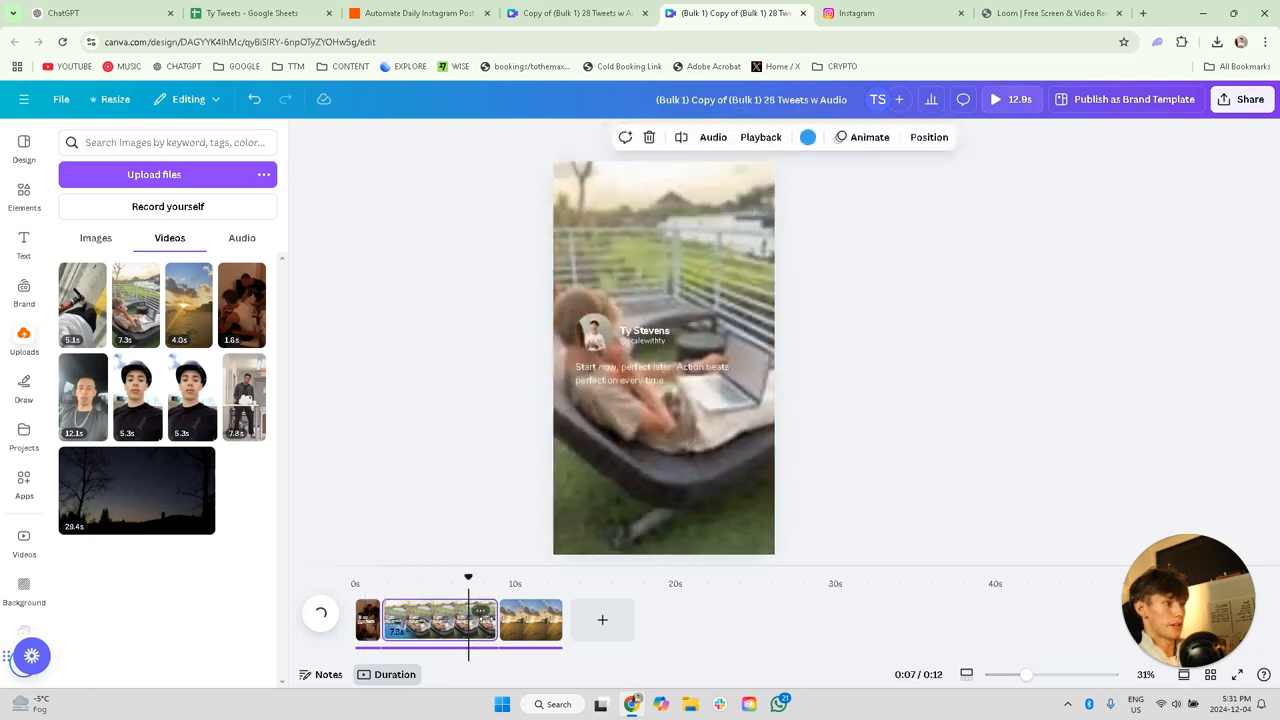
left_click(530, 620)
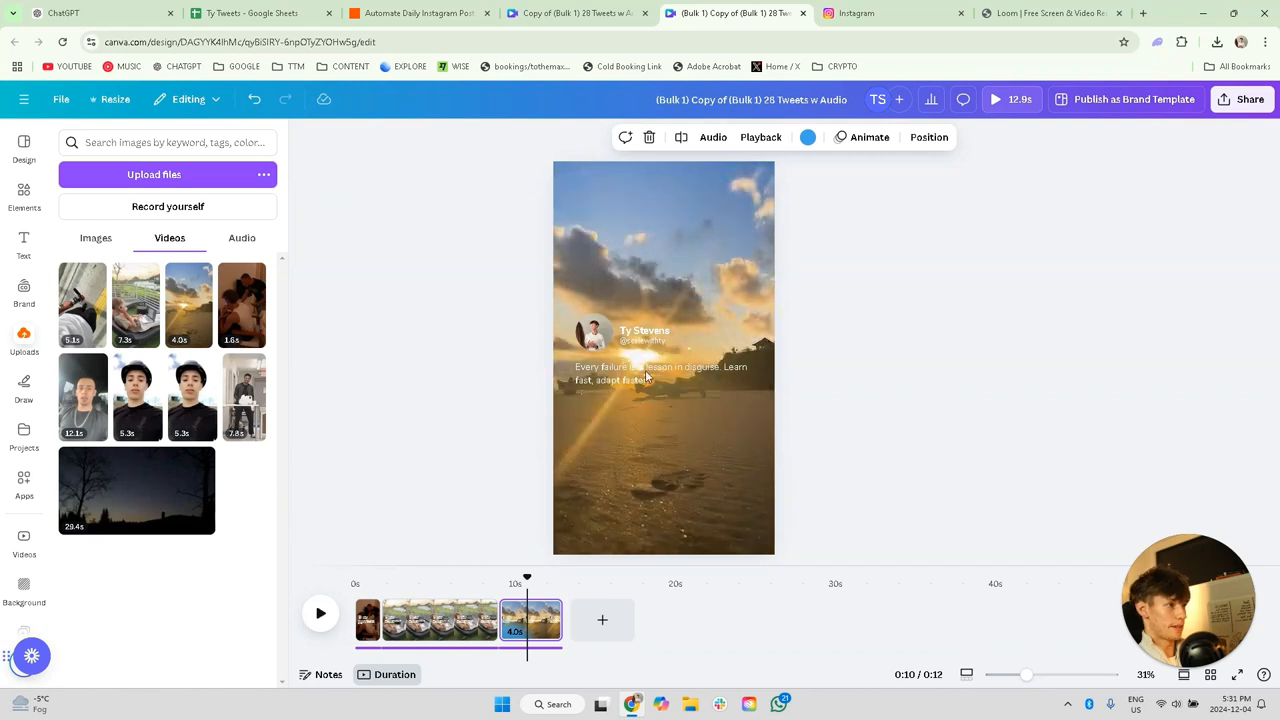
left_click(1250, 100)
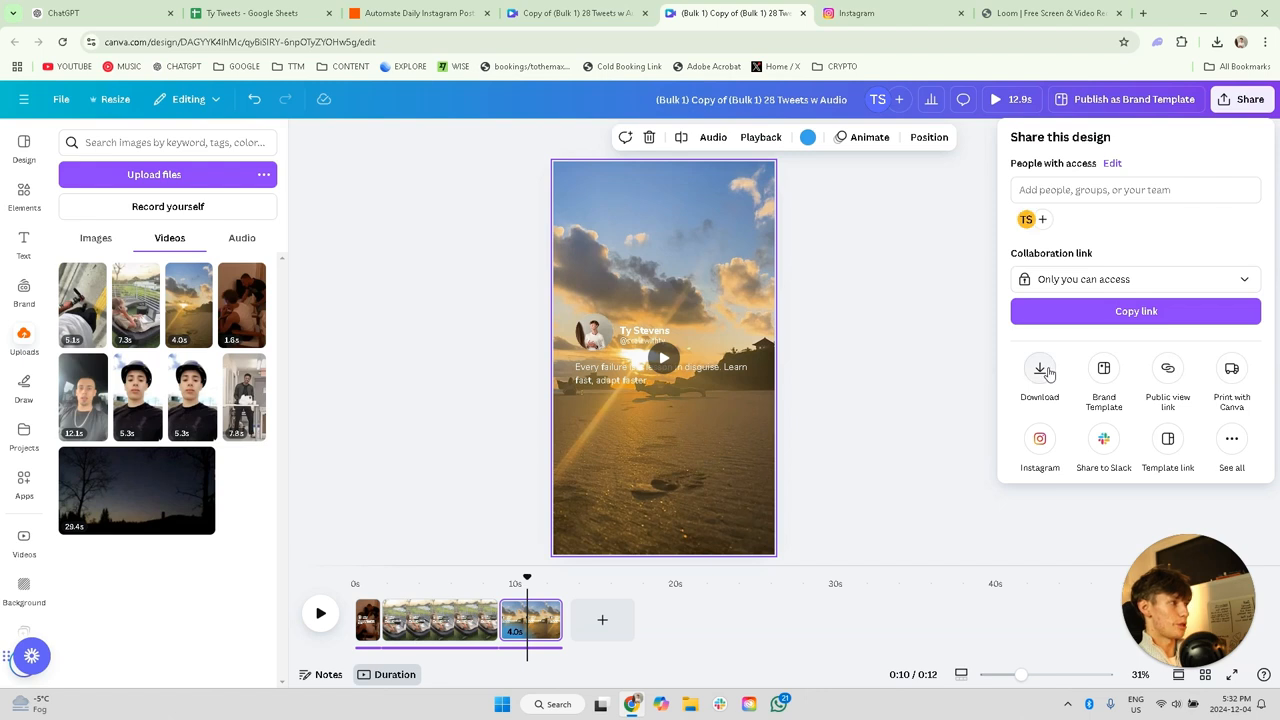
left_click(1047, 372)
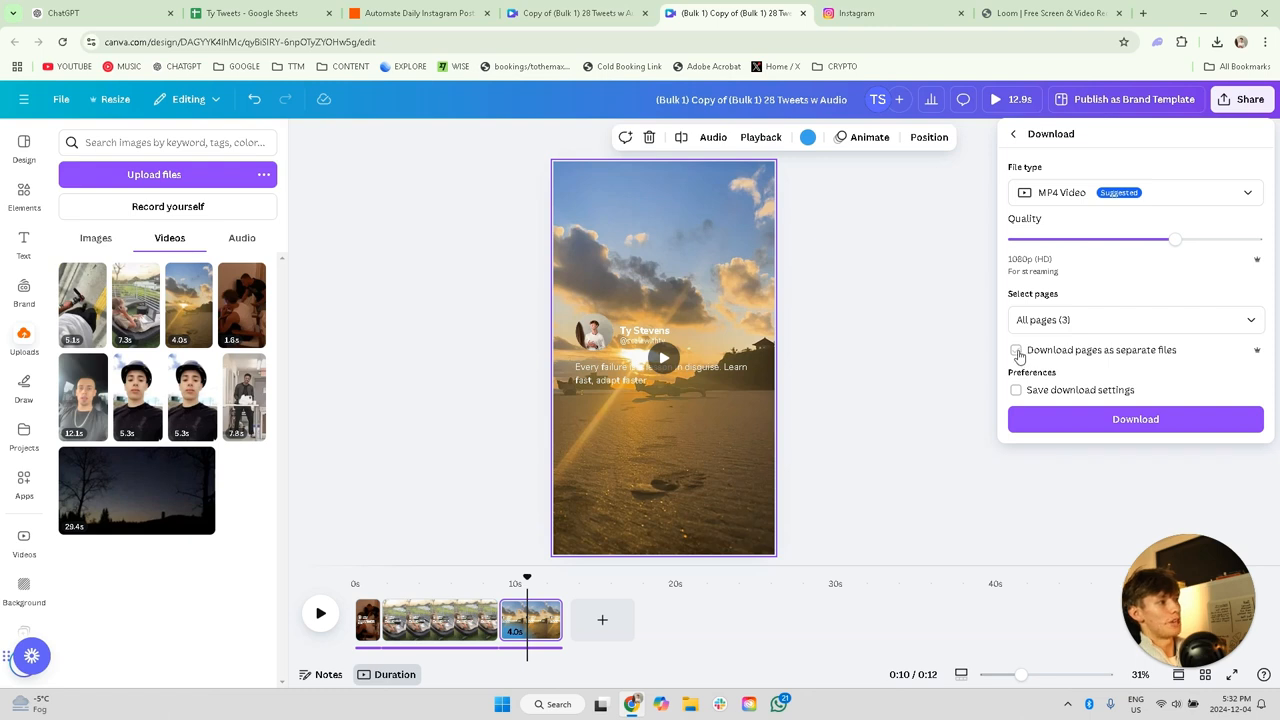
left_click(1016, 352)
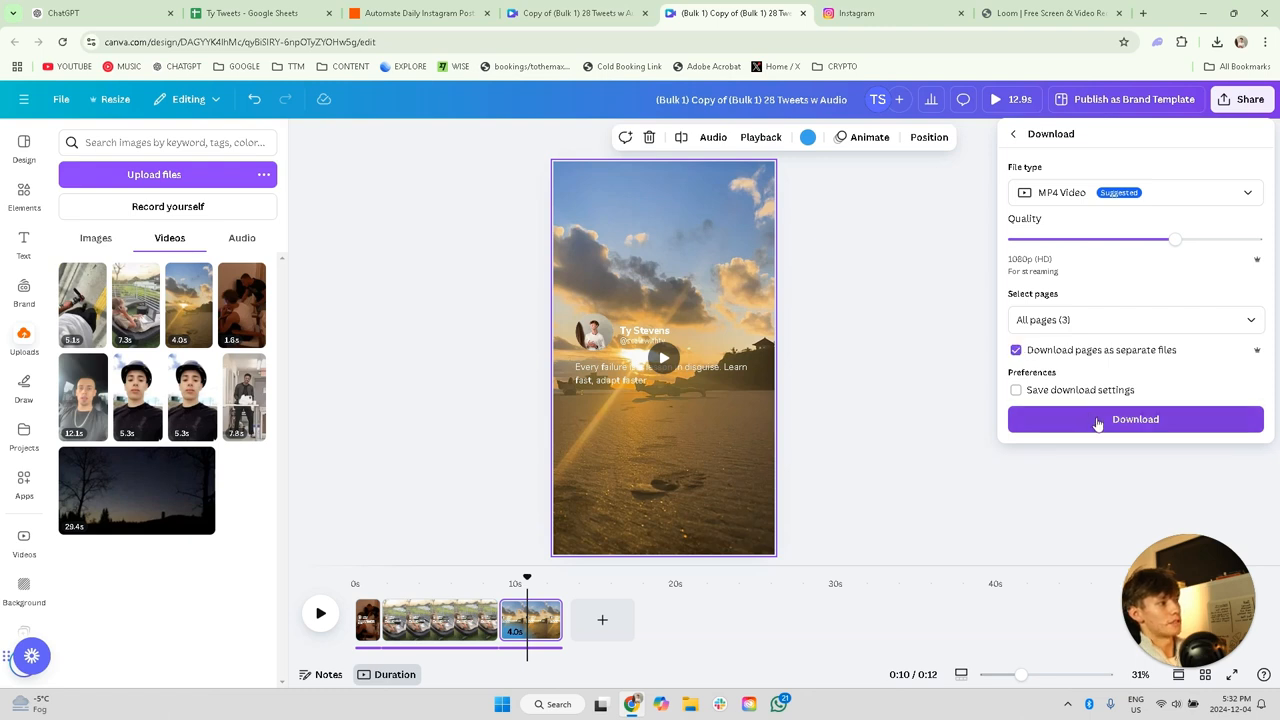
left_click(1097, 420)
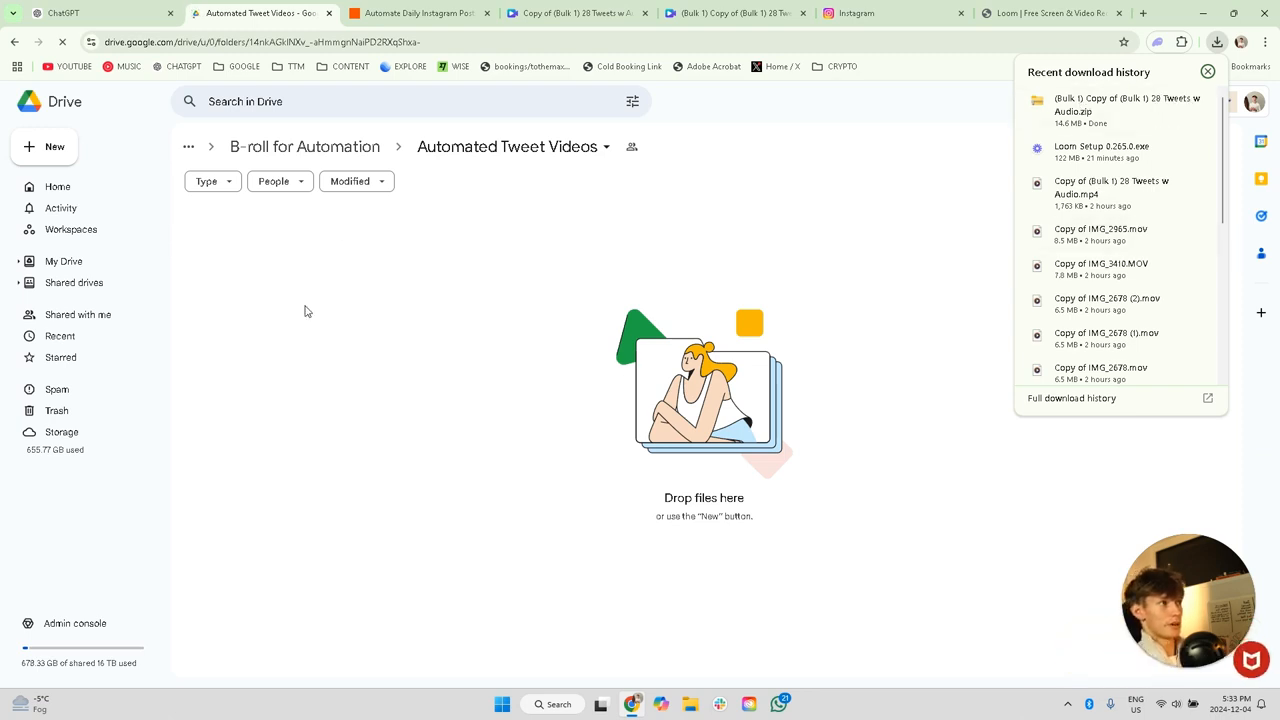
Step: Open the downloaded zip of tweet videos and extract all its files into the suggested Downloads subfolder
left_click(1093, 118)
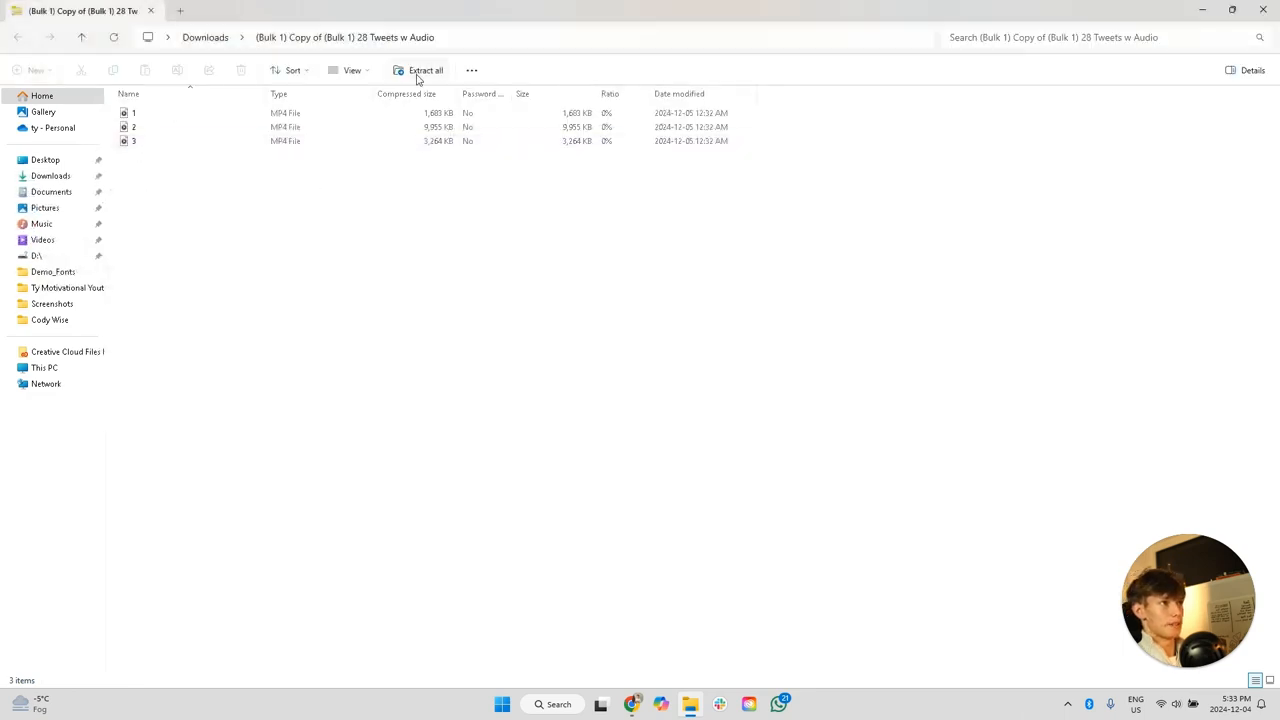
left_click(420, 71)
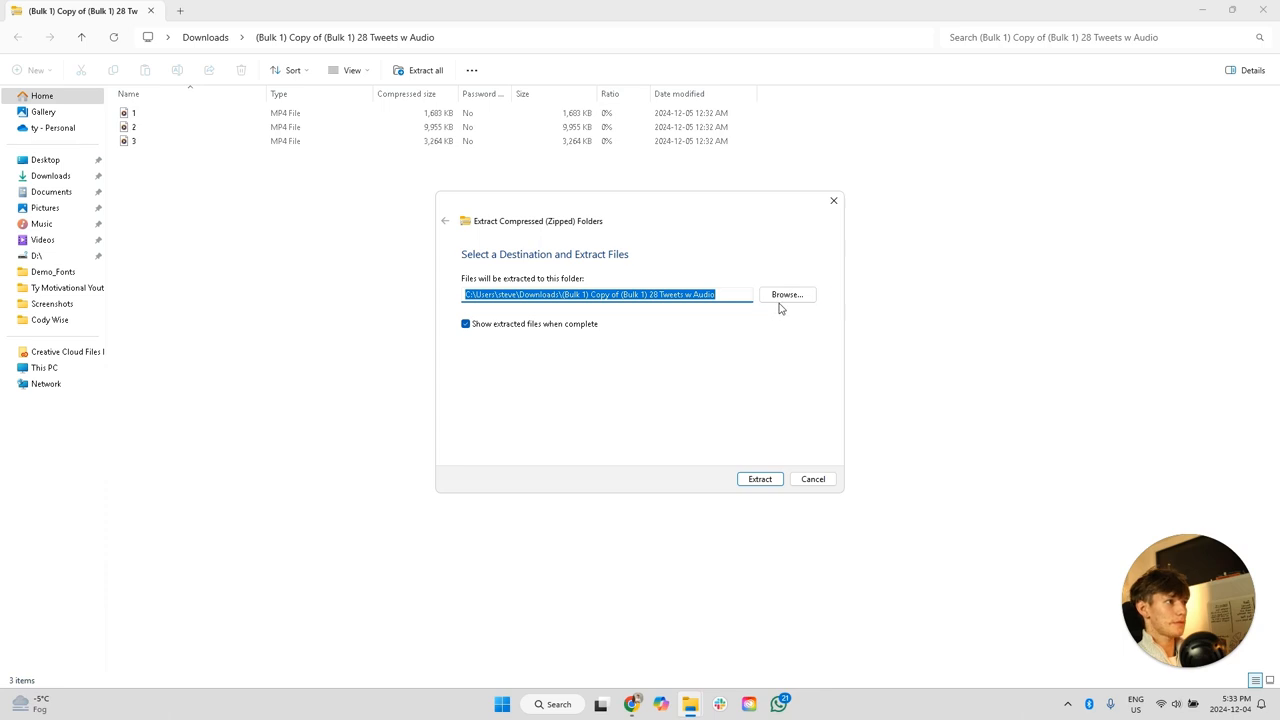
left_click(760, 480)
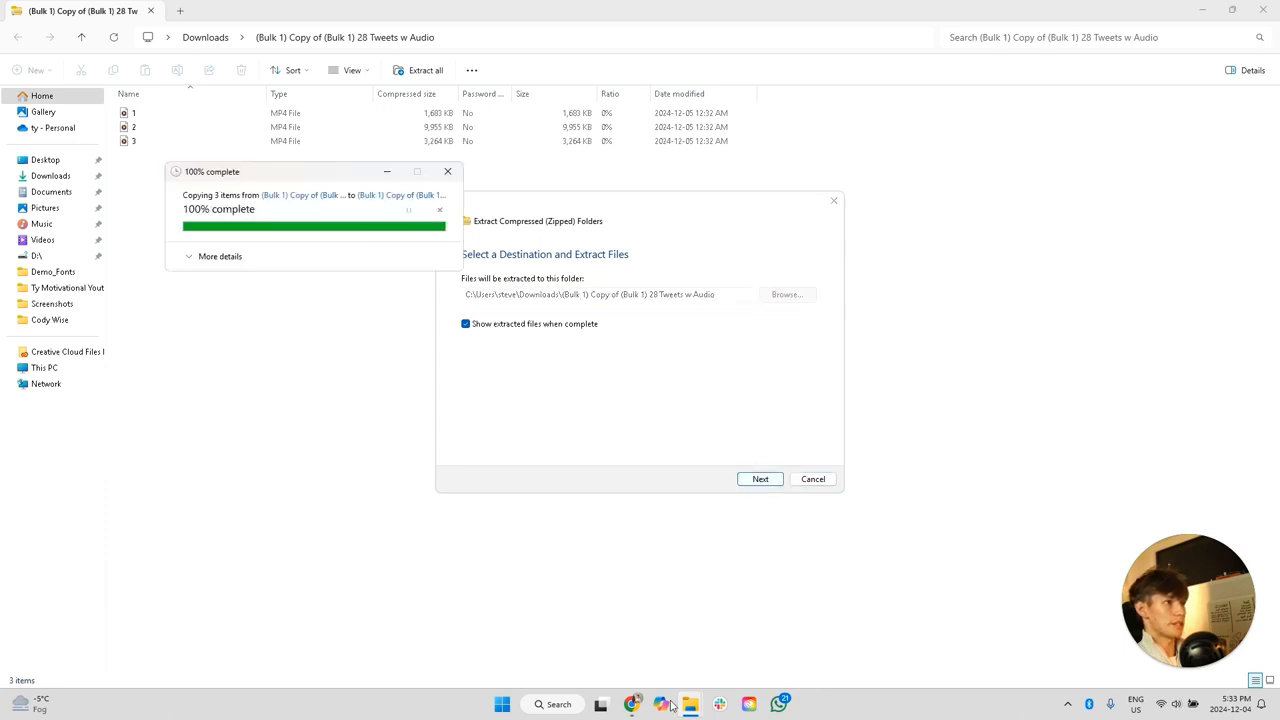
Step: Upload the three extracted MP4 videos 1, 2 and 3 to the Automated Tweet Videos folder in Google Drive
left_click(634, 706)
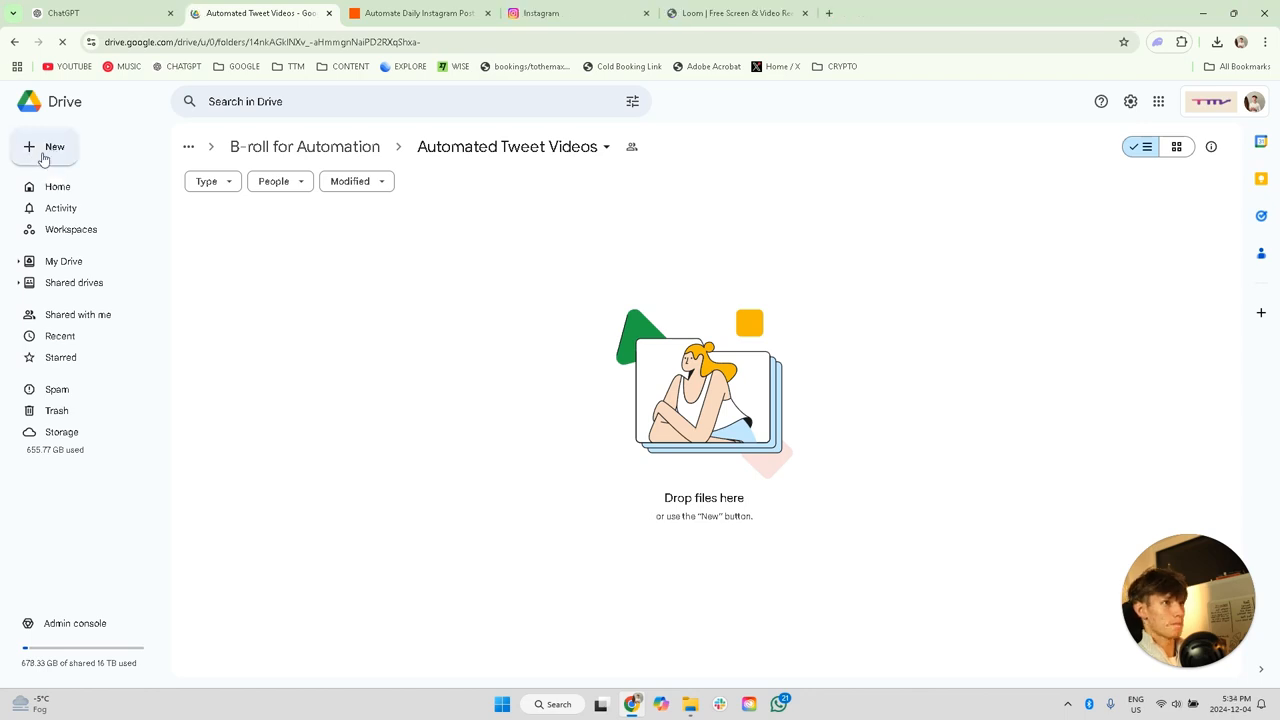
left_click(53, 161)
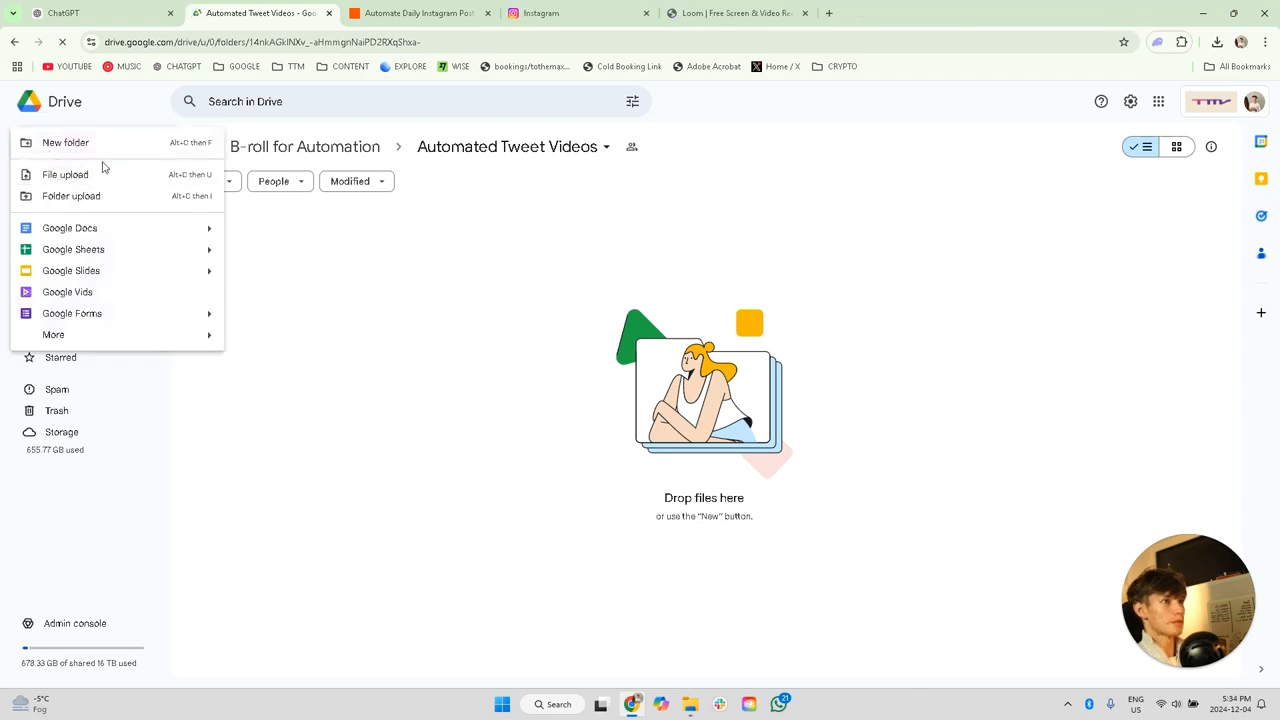
left_click(98, 177)
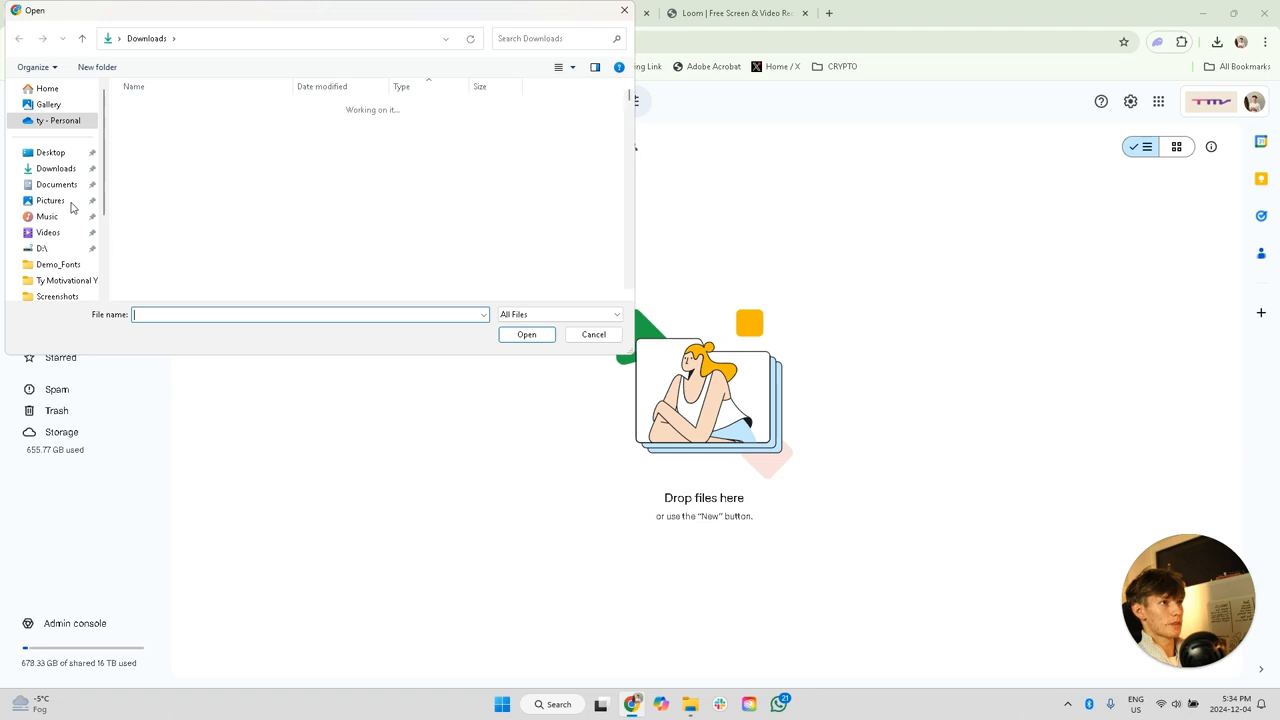
left_click(200, 124)
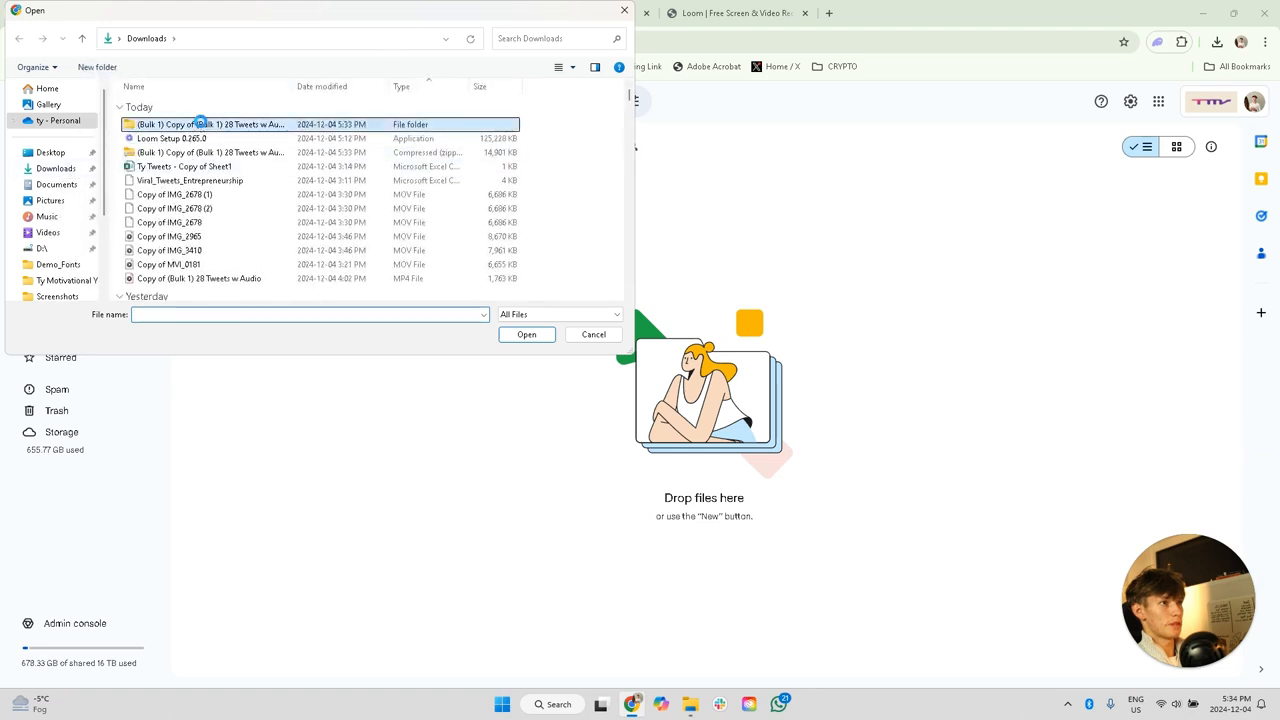
double_click(200, 124)
left_click_drag(180, 177, 180, 120)
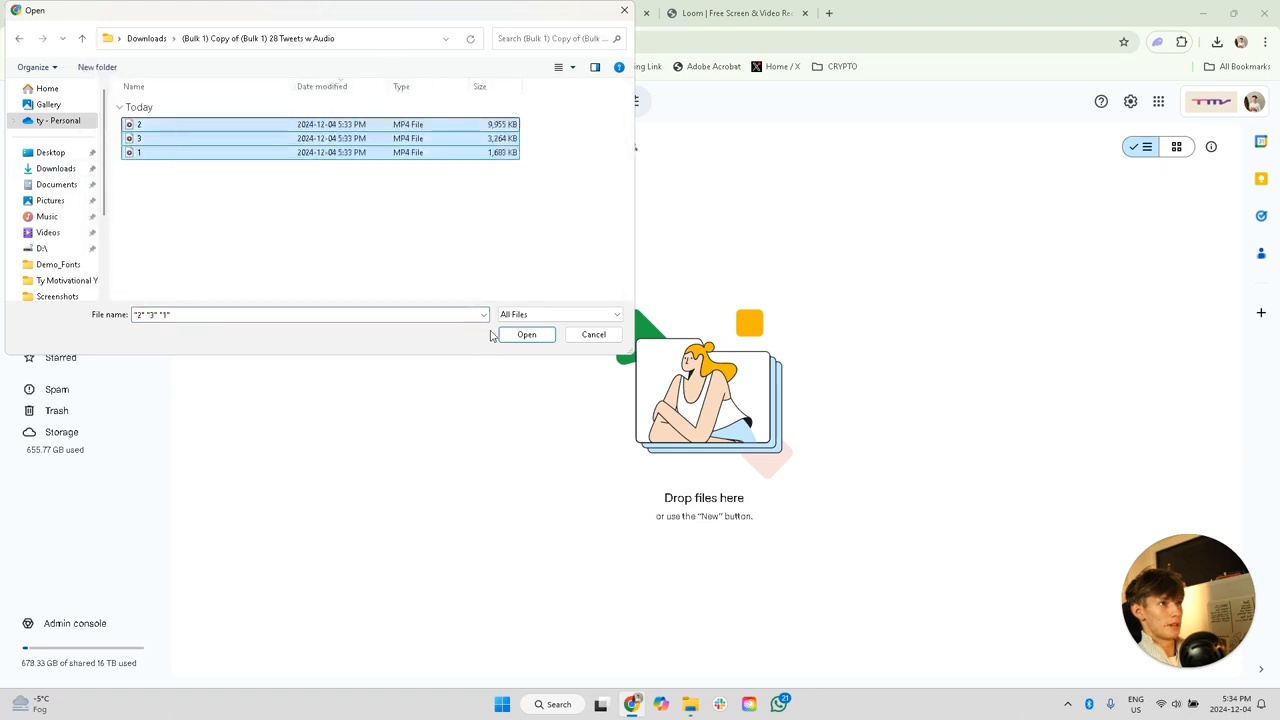
left_click(526, 334)
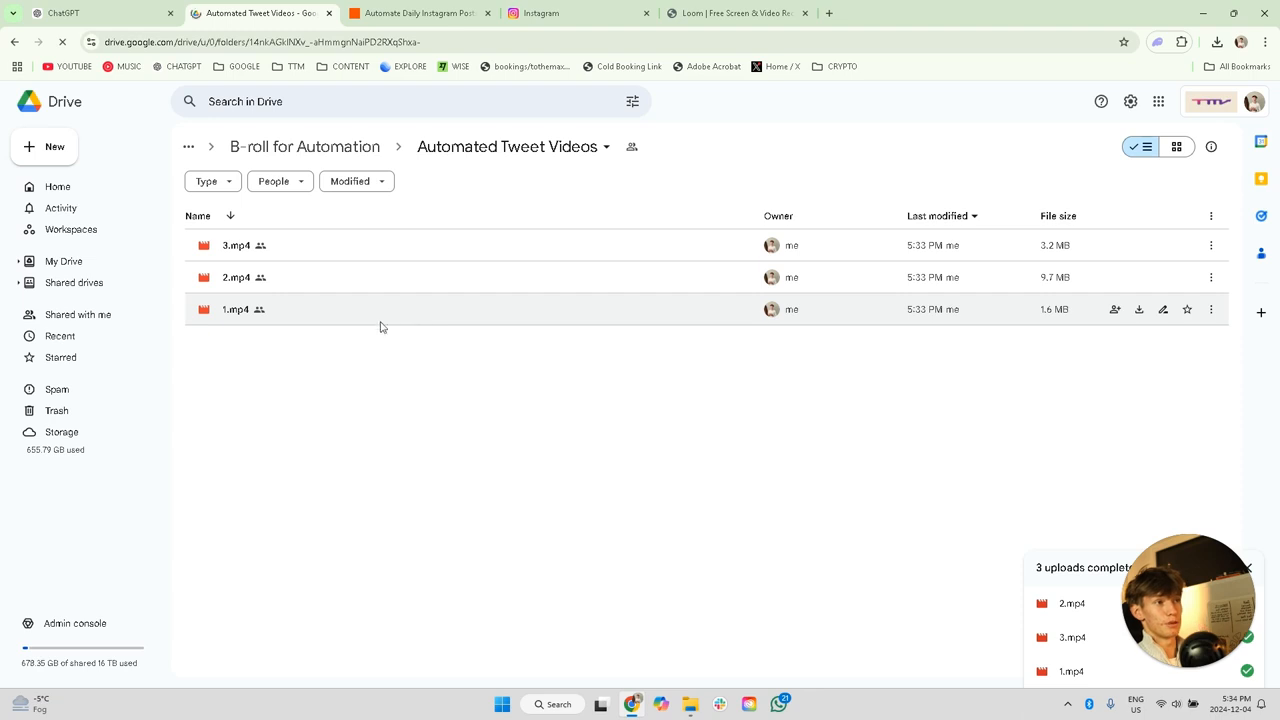
Step: Rename the uploaded file 1.mp4 as 1
left_click(1165, 311)
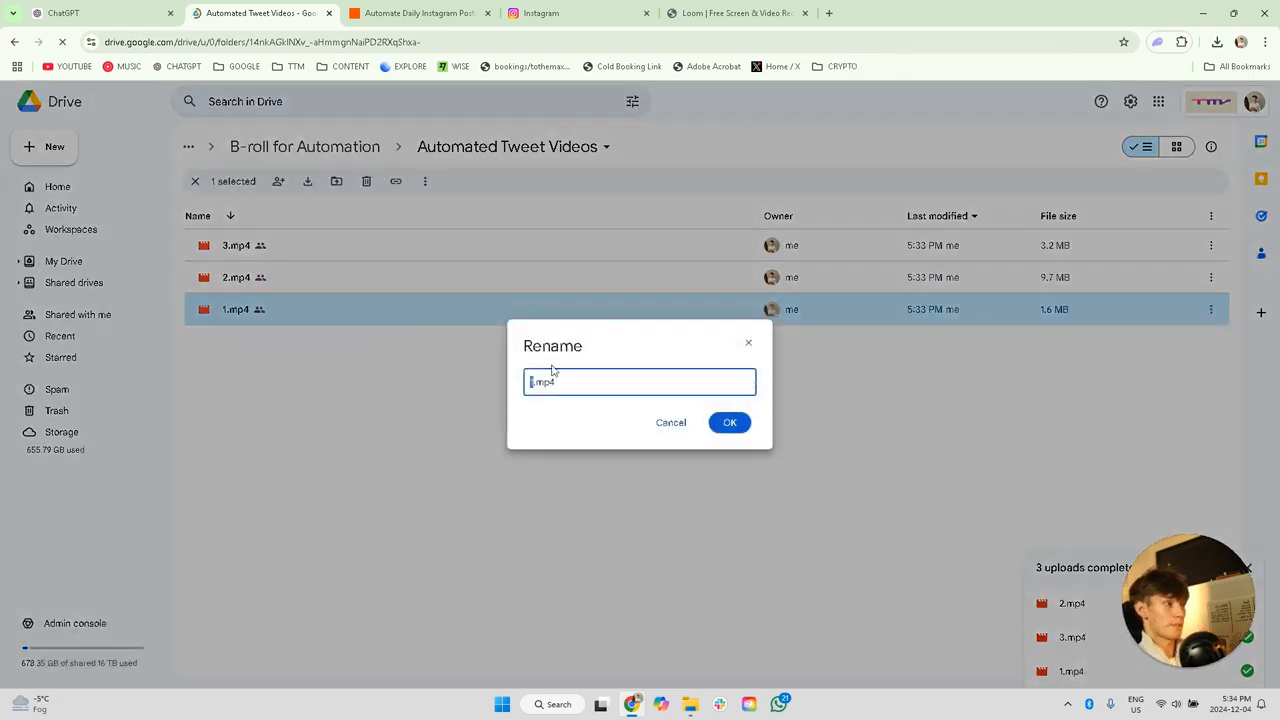
left_click_drag(556, 379, 507, 379)
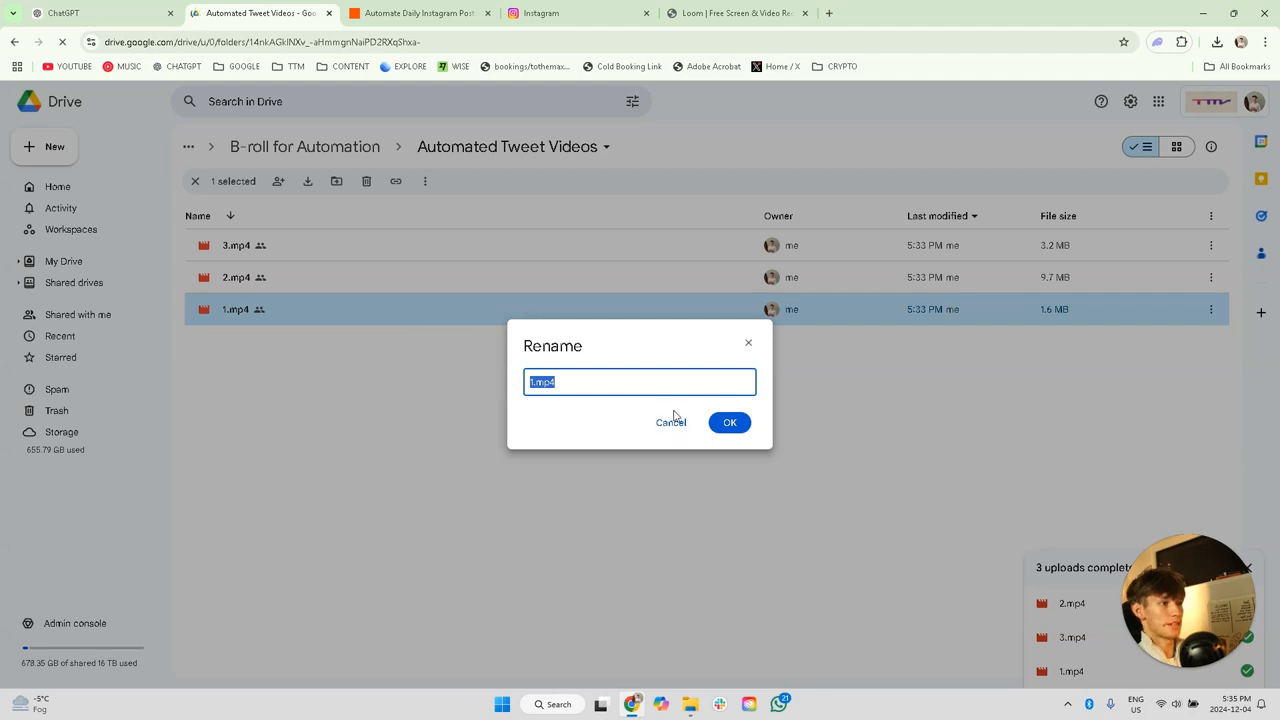
type("1")
left_click(733, 430)
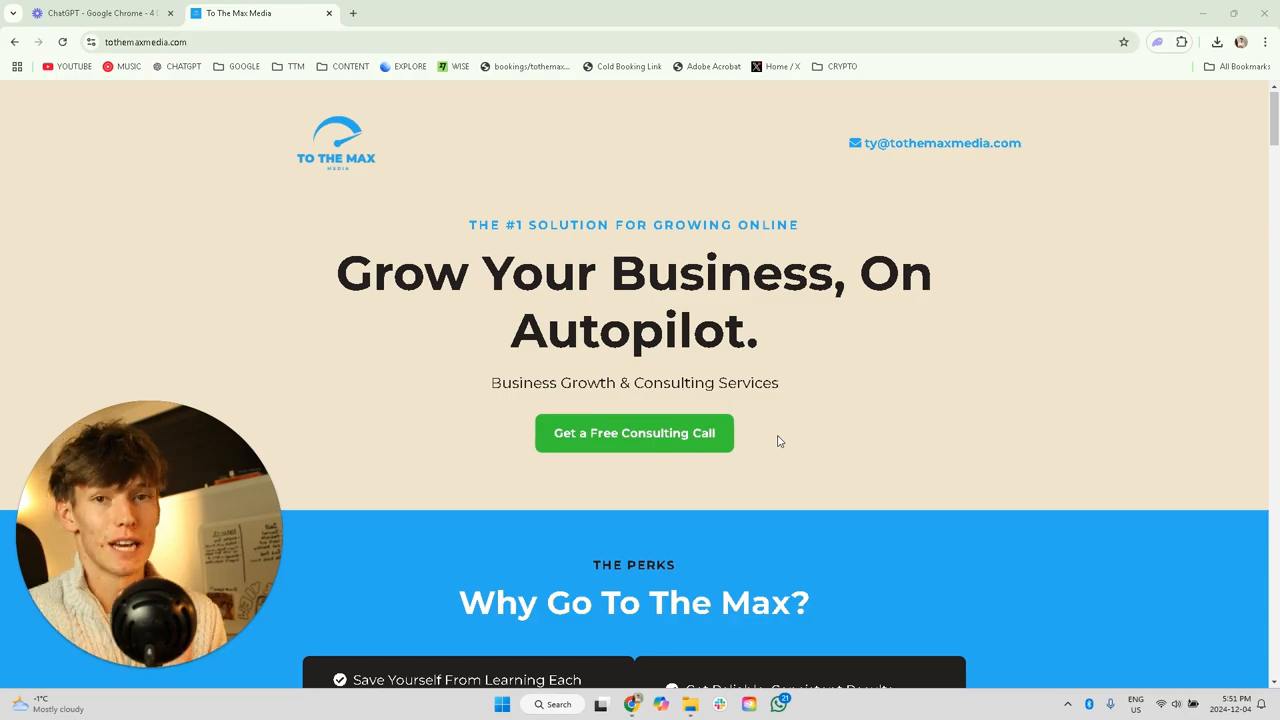
Step: Look through the results and services sections of the To The Max Media website
scroll(803, 409, "down", 15)
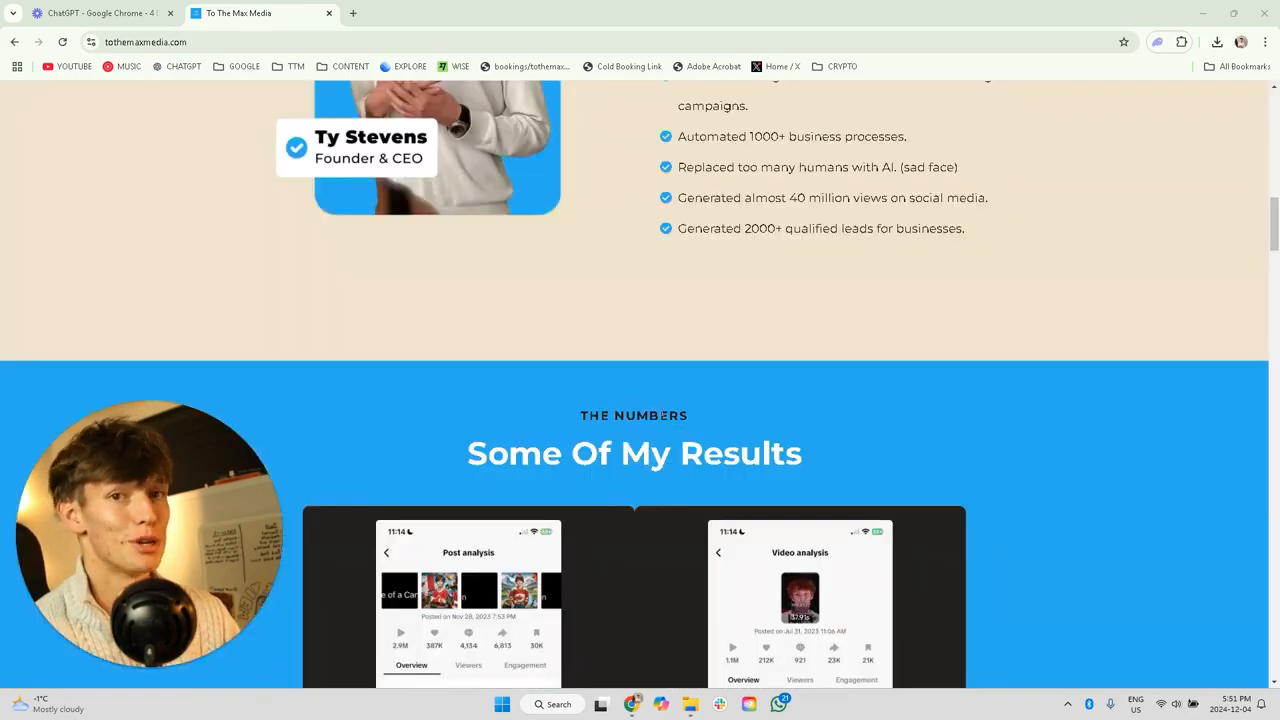
scroll(655, 385, "up", 10)
scroll(659, 391, "down", 6)
scroll(659, 391, "up", 6)
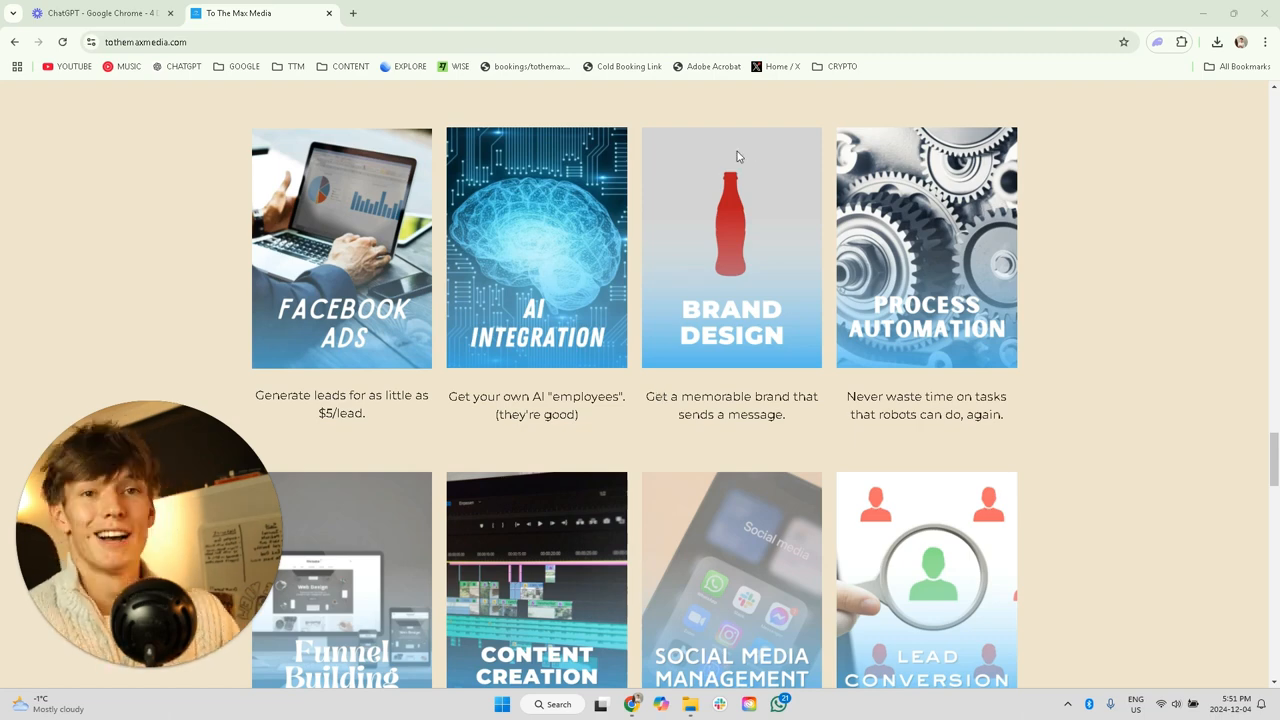
scroll(506, 376, "down", 1)
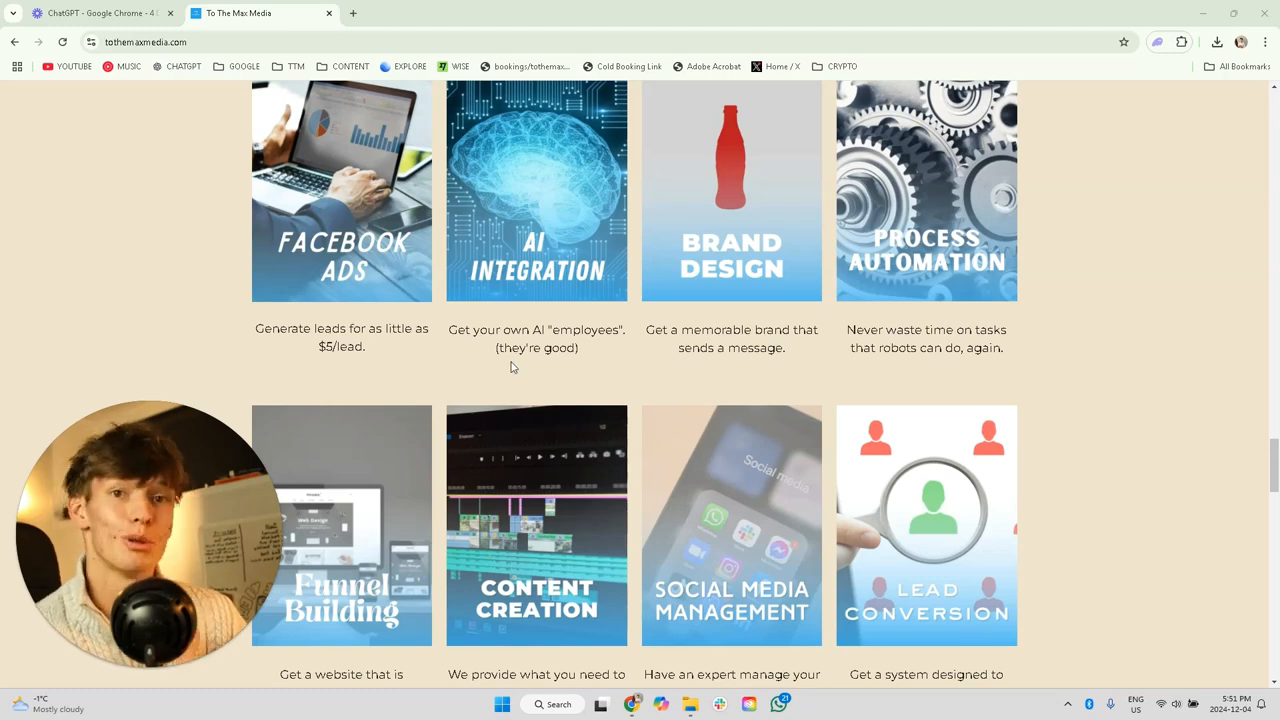
scroll(511, 367, "down", 1)
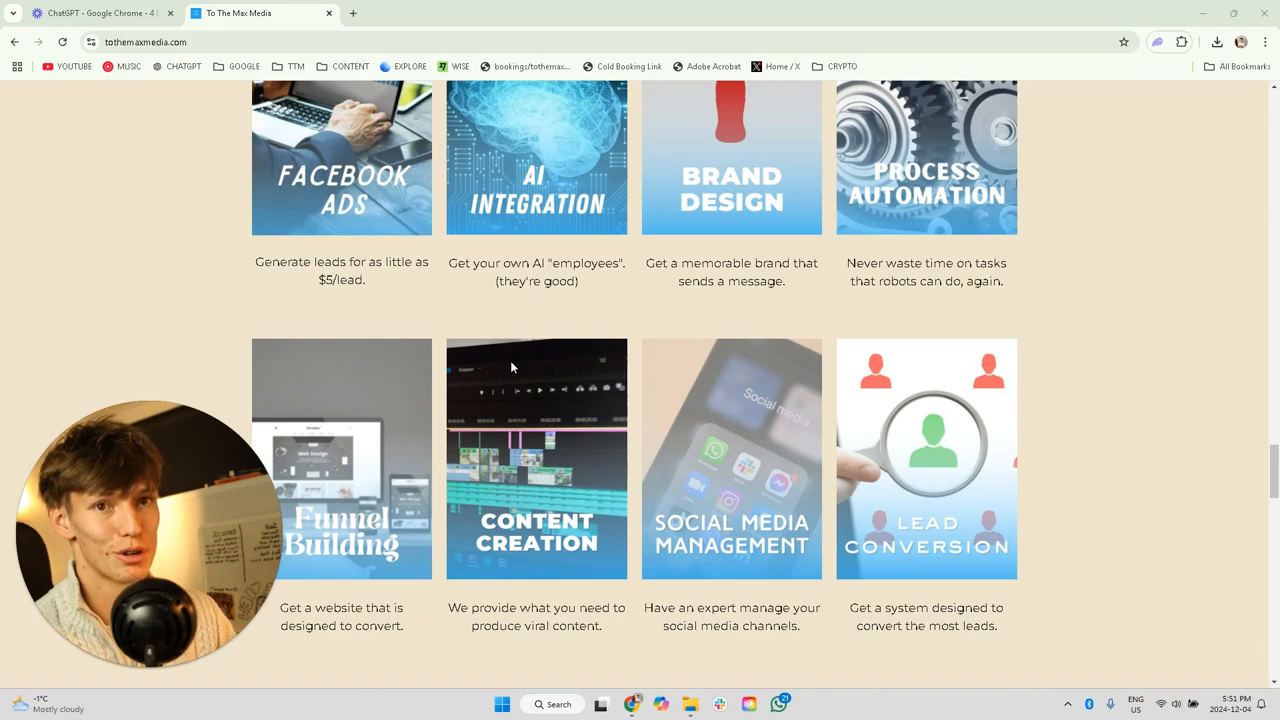
scroll(510, 360, "up", 15)
scroll(566, 410, "up", 20)
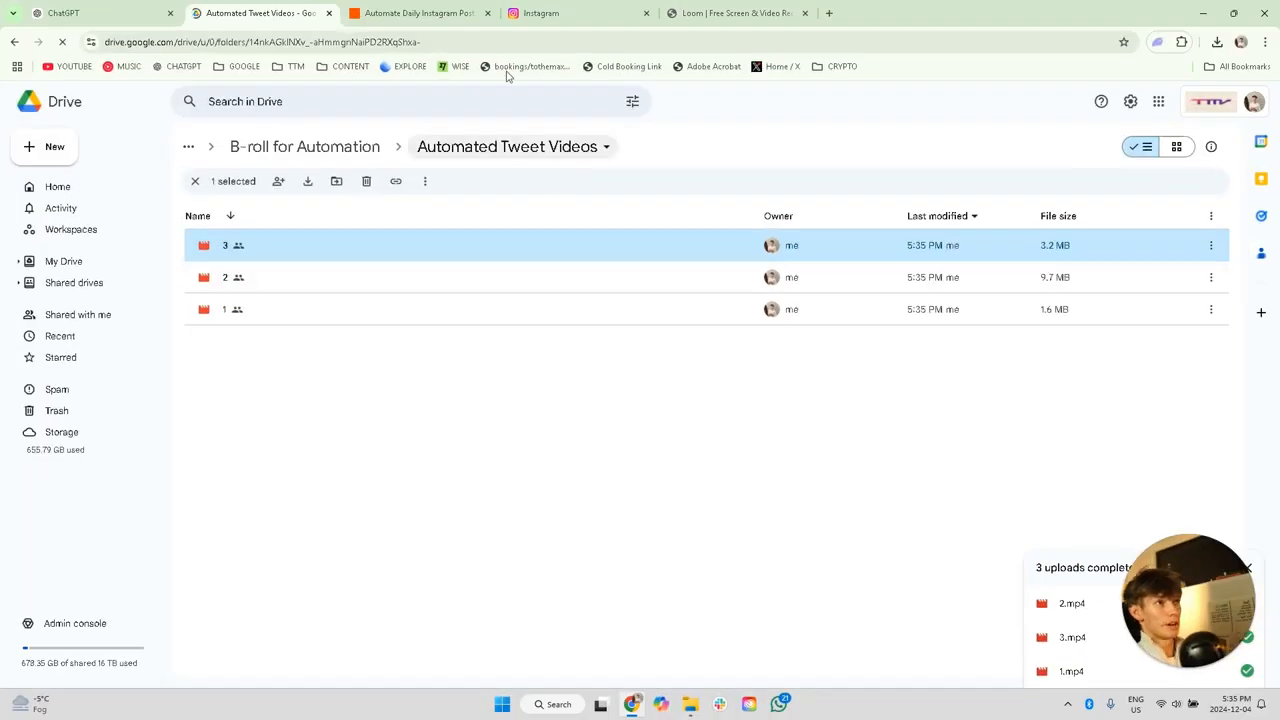
Step: Switch to the Zapier workflow and examine the schedule configuration of the Custom Frequency trigger
left_click(430, 13)
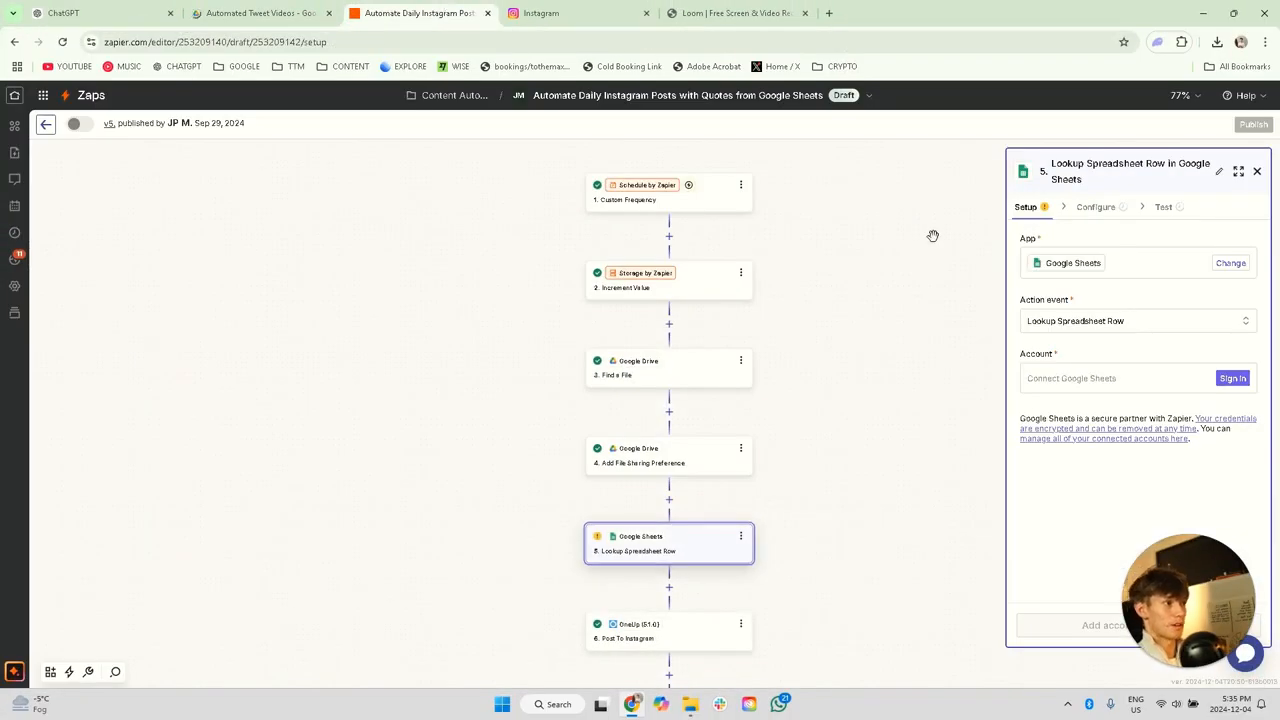
left_click(662, 199)
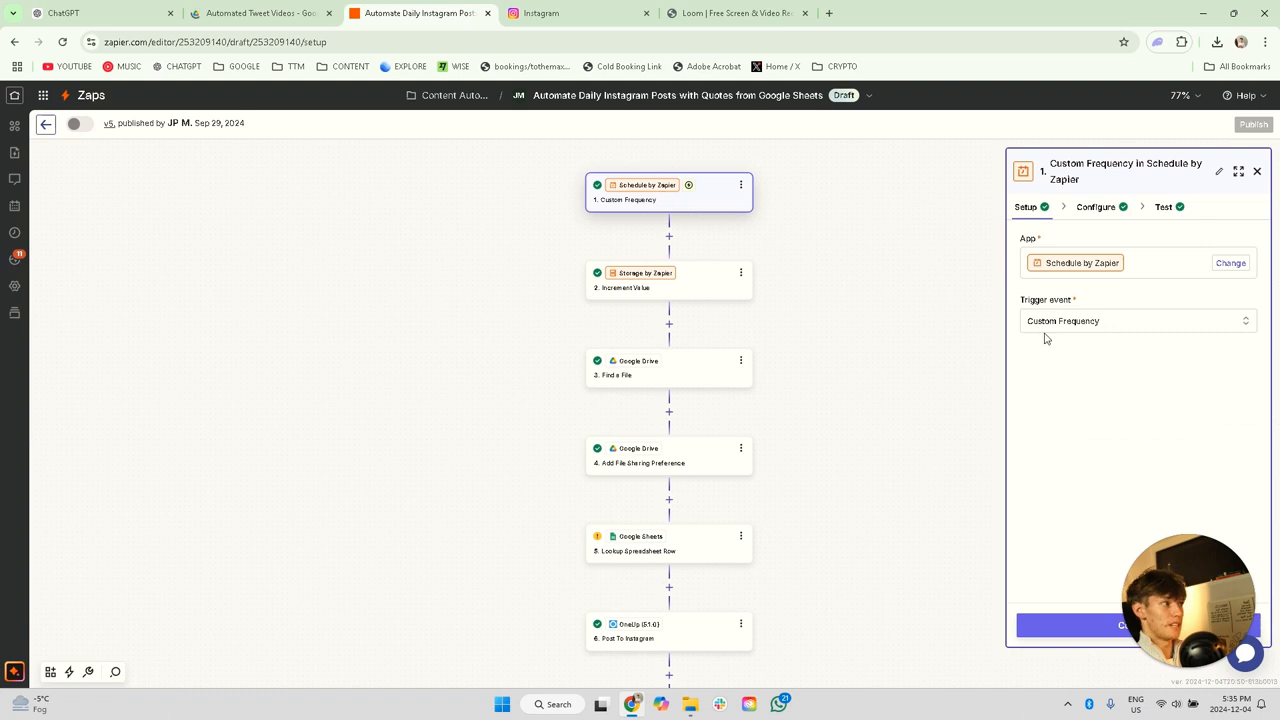
left_click(1099, 208)
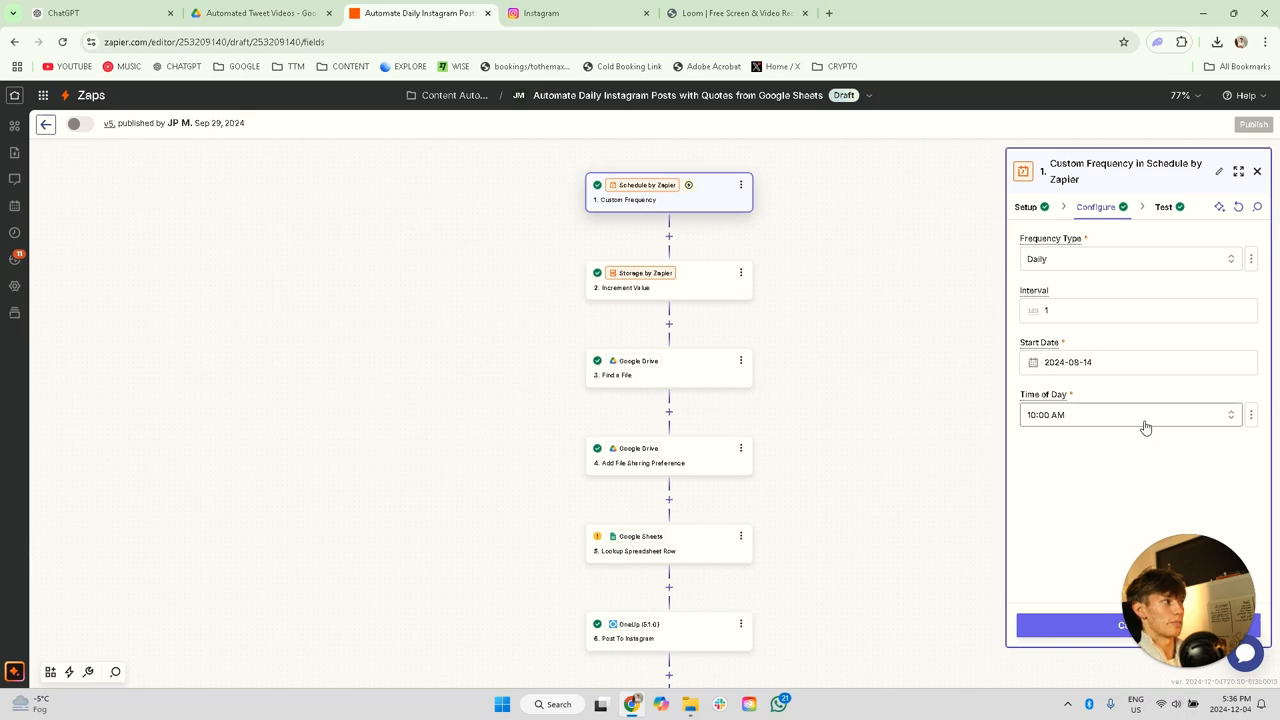
Step: Set the storage key of the Increment Value step to "YT video example"
left_click(622, 293)
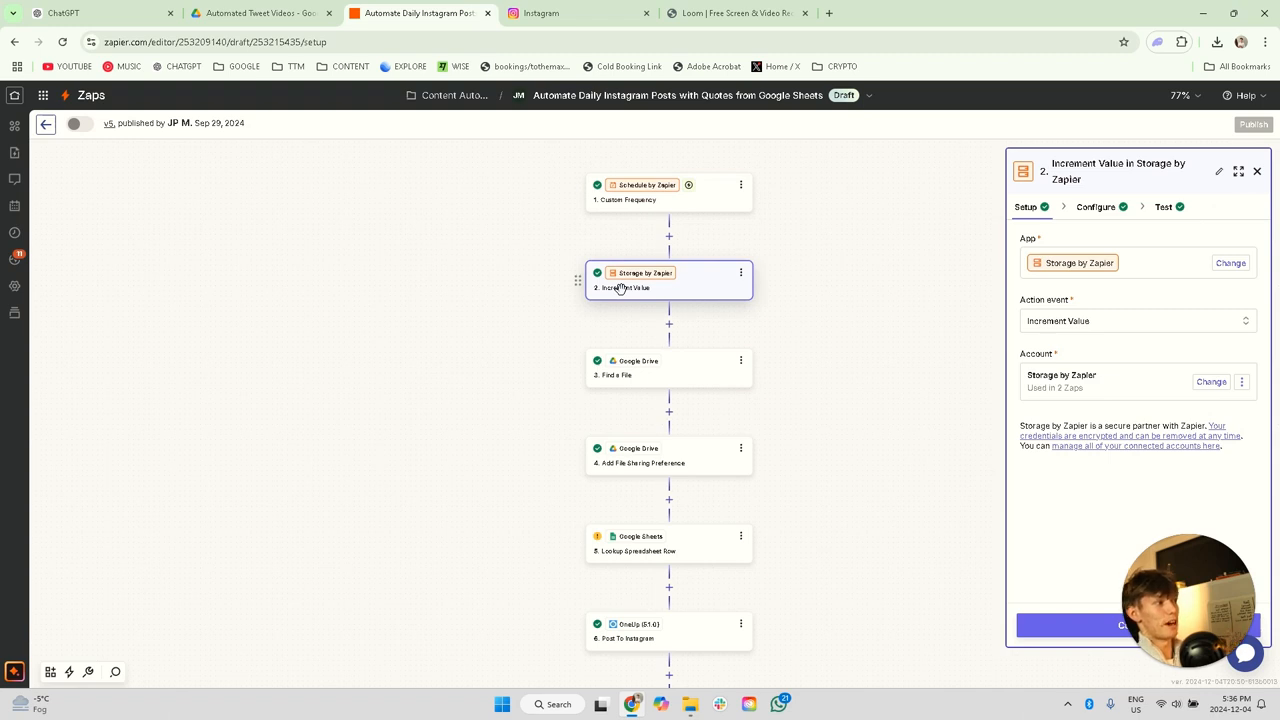
left_click(1096, 207)
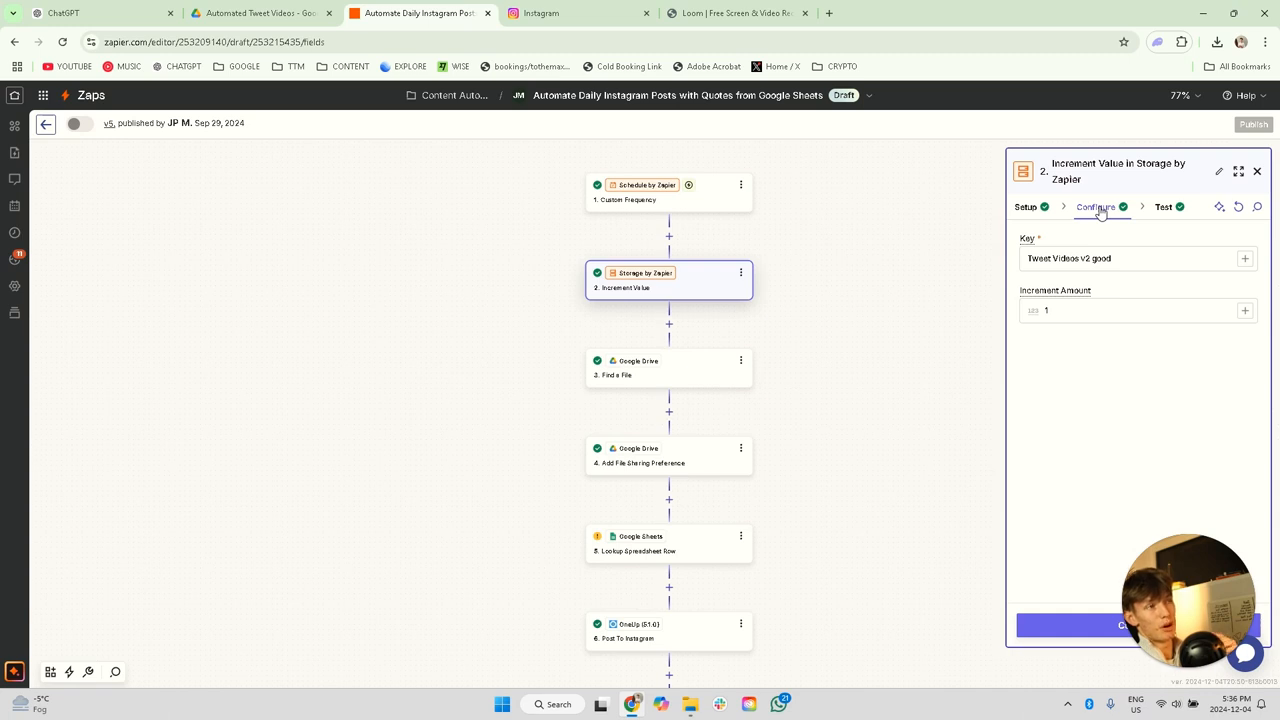
left_click_drag(1115, 261, 1043, 261)
left_click(1128, 261)
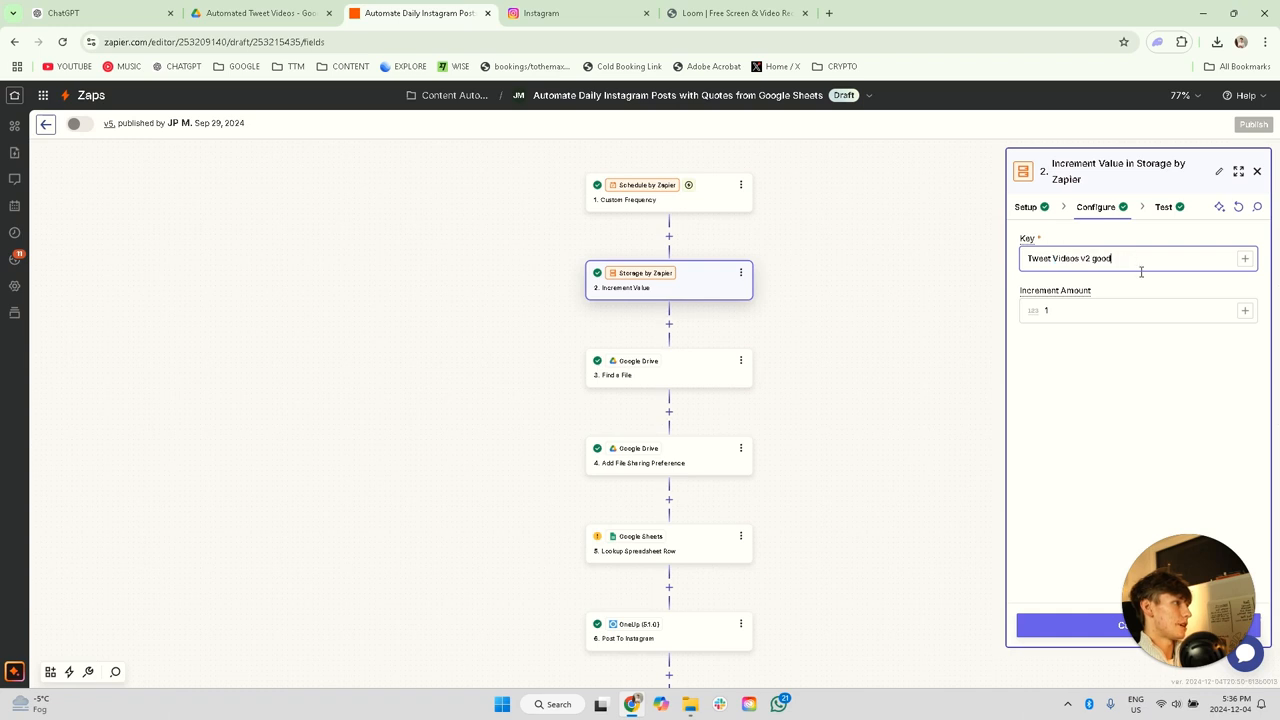
key("ctrl+a")
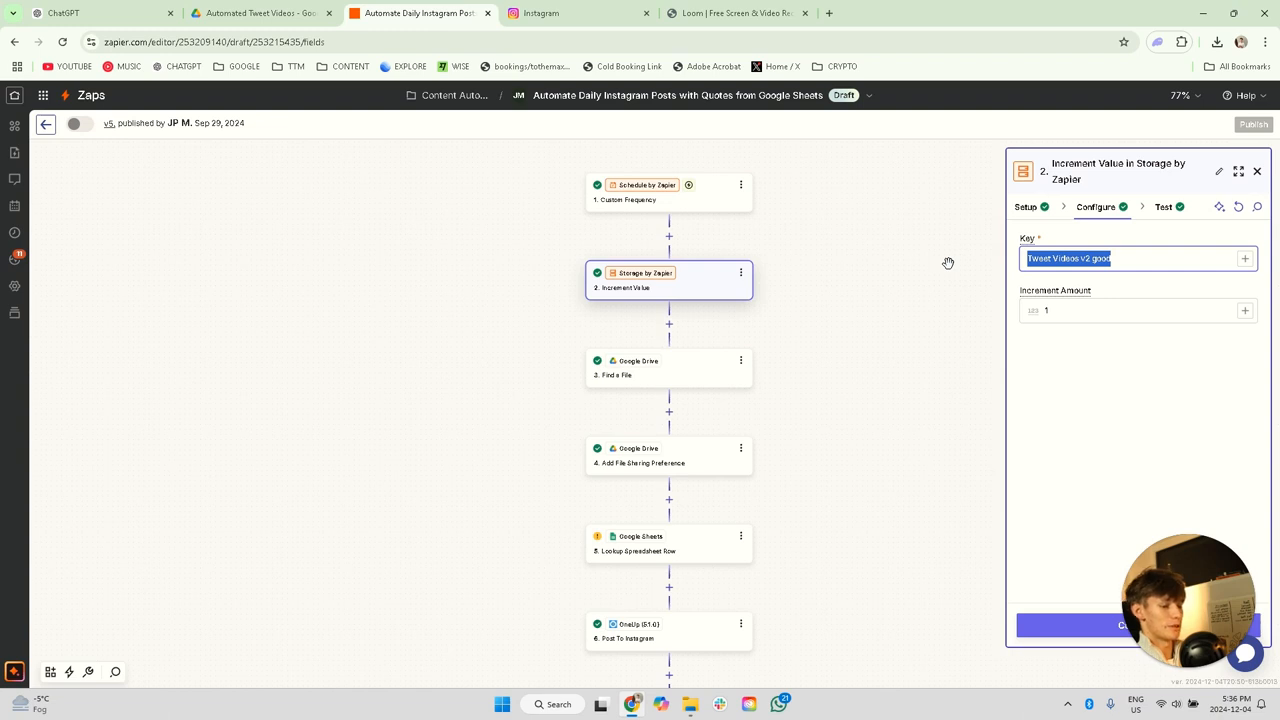
type("YT b")
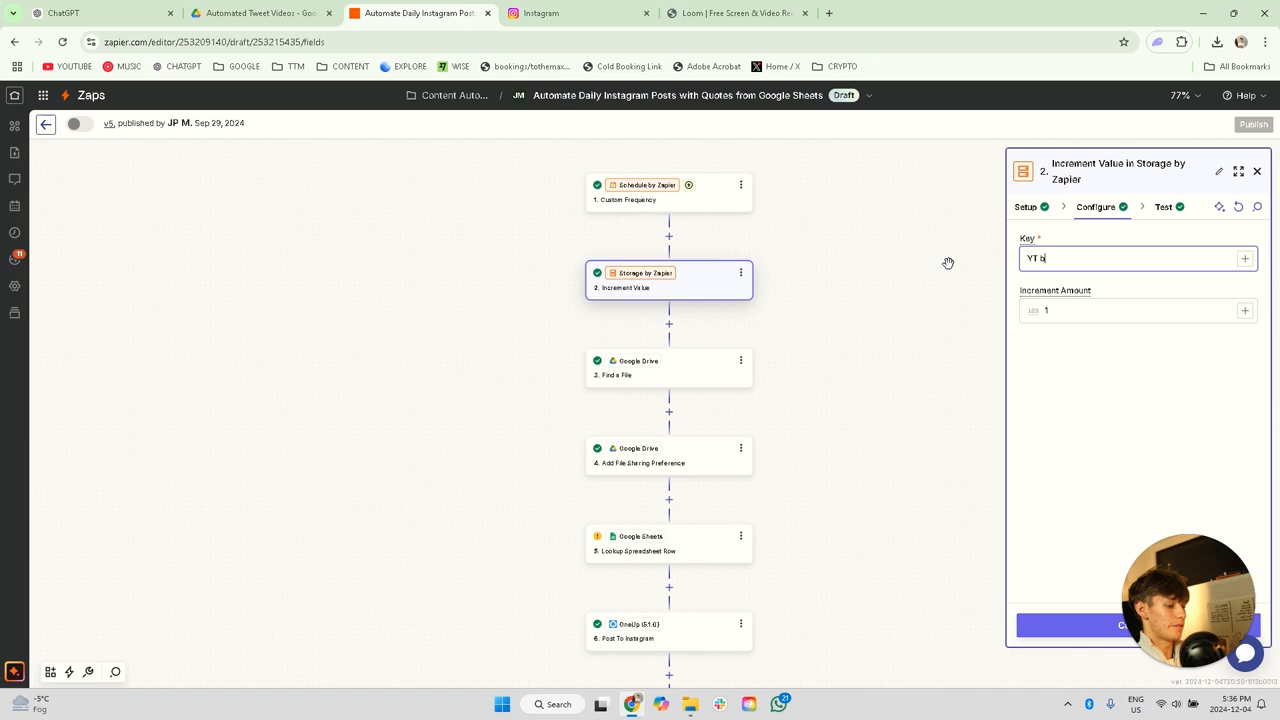
key("BackSpace")
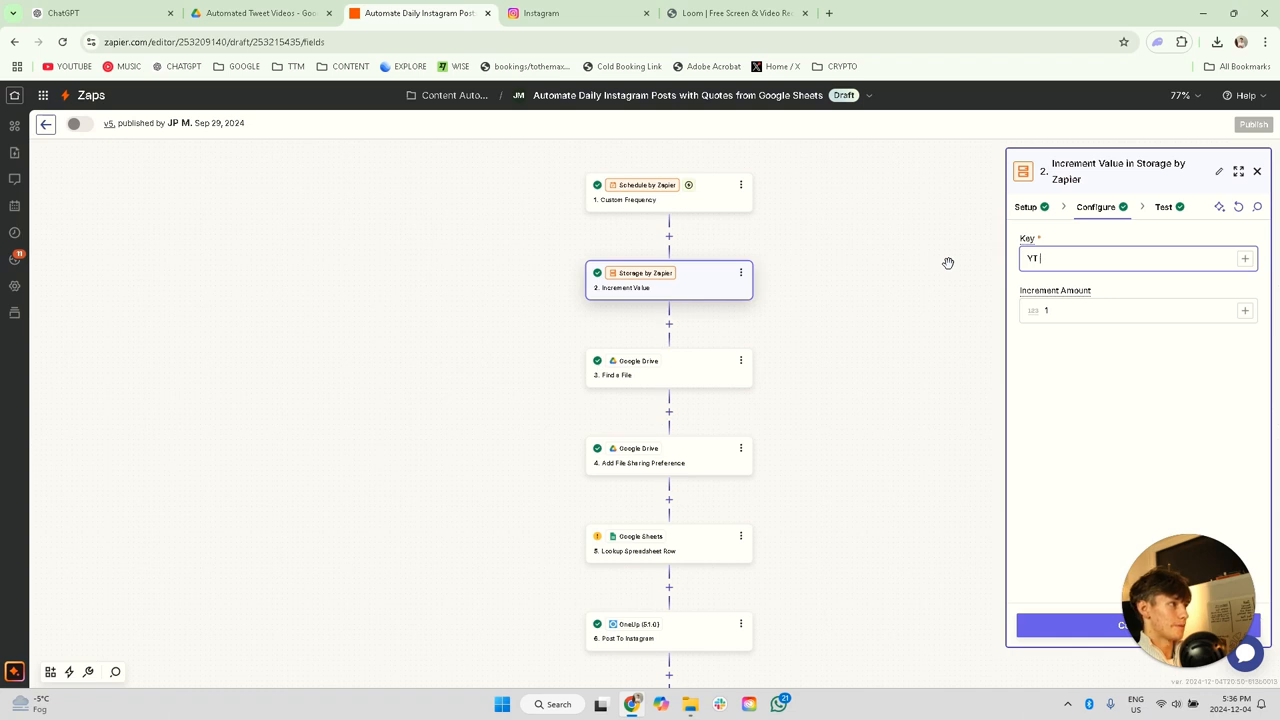
type("video example")
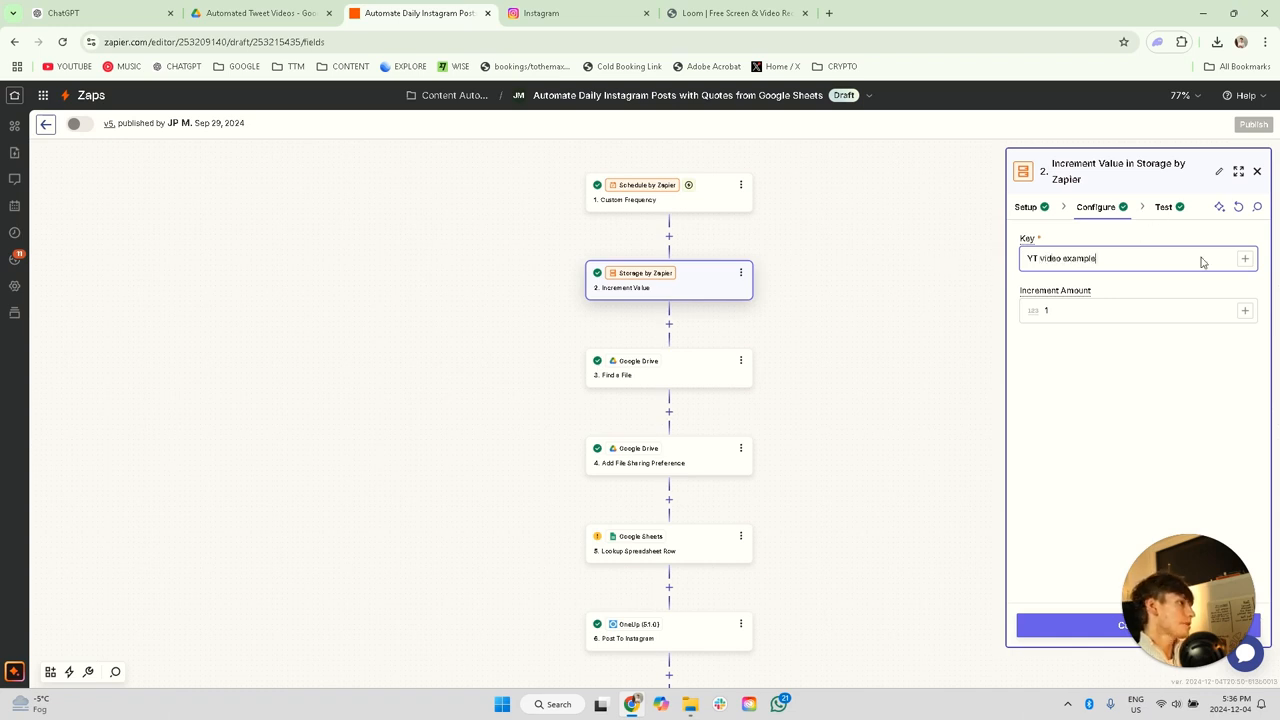
Step: Test the Increment Value step with its new storage key
left_click(1160, 206)
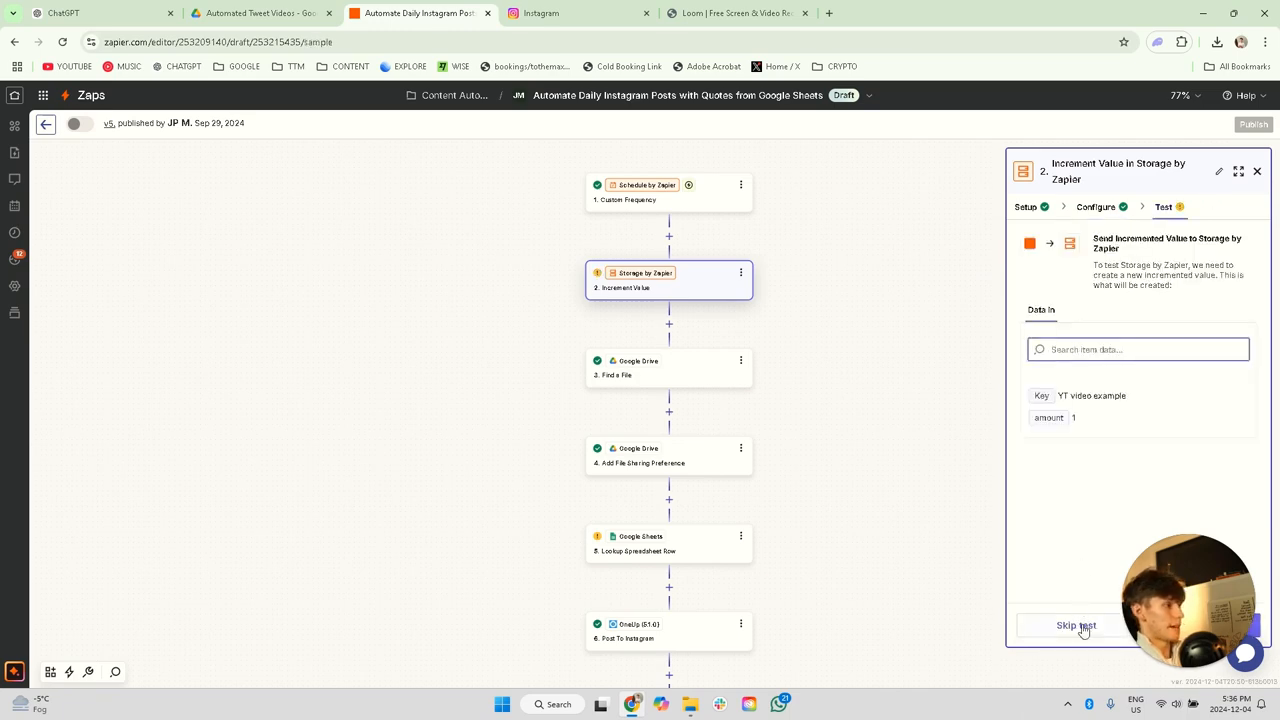
left_click_drag(1231, 619, 1064, 565)
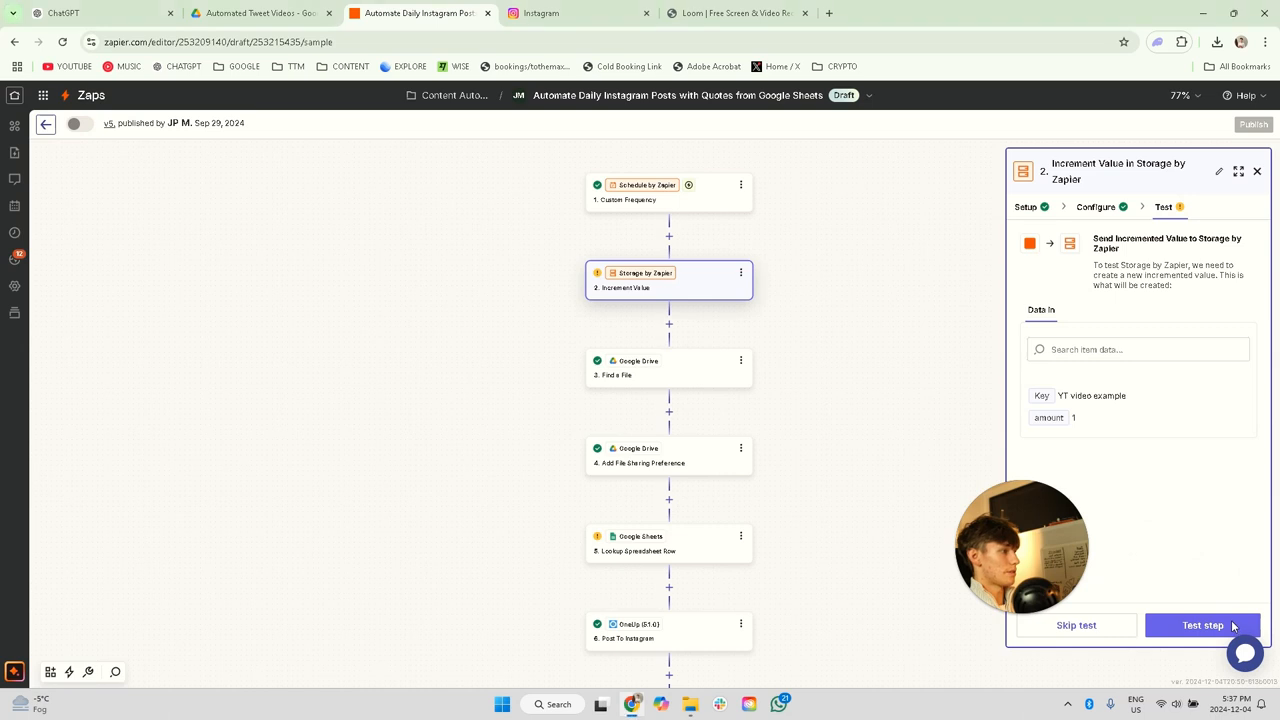
left_click(1195, 630)
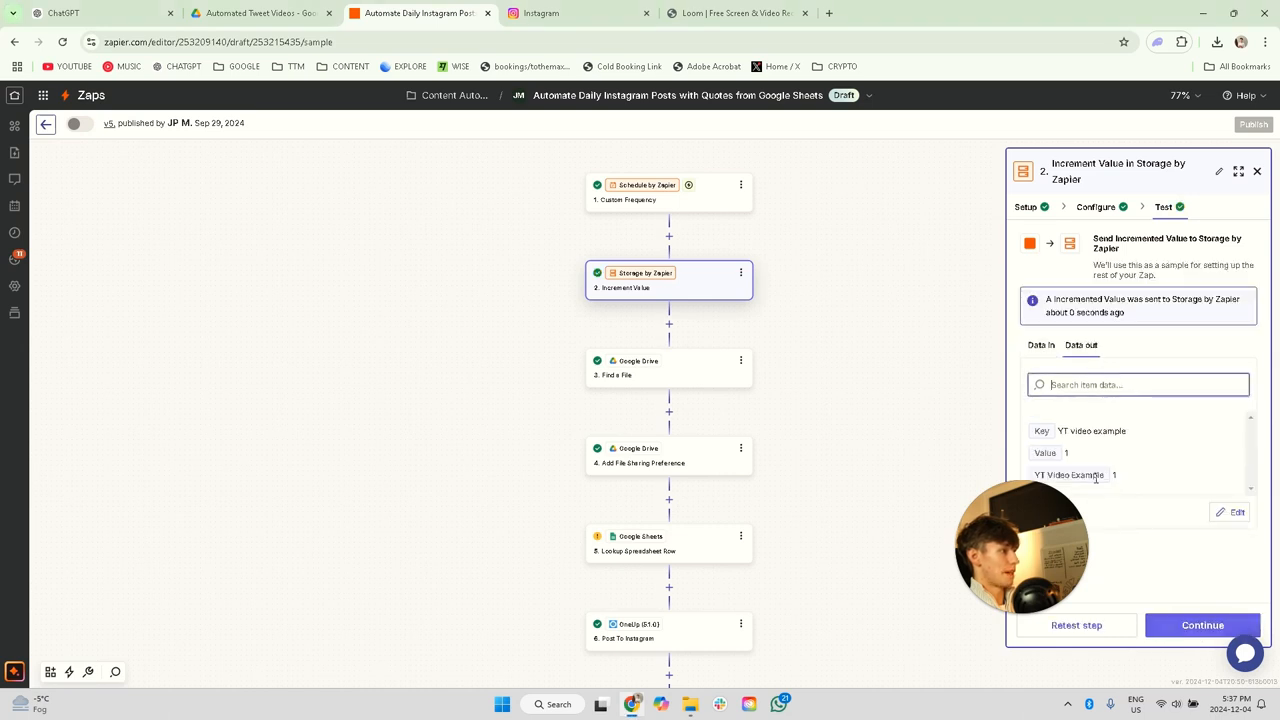
Step: Change the Find a File step's Google Drive connection to the other connected account, from tothemaxmedia.net
left_click(648, 378)
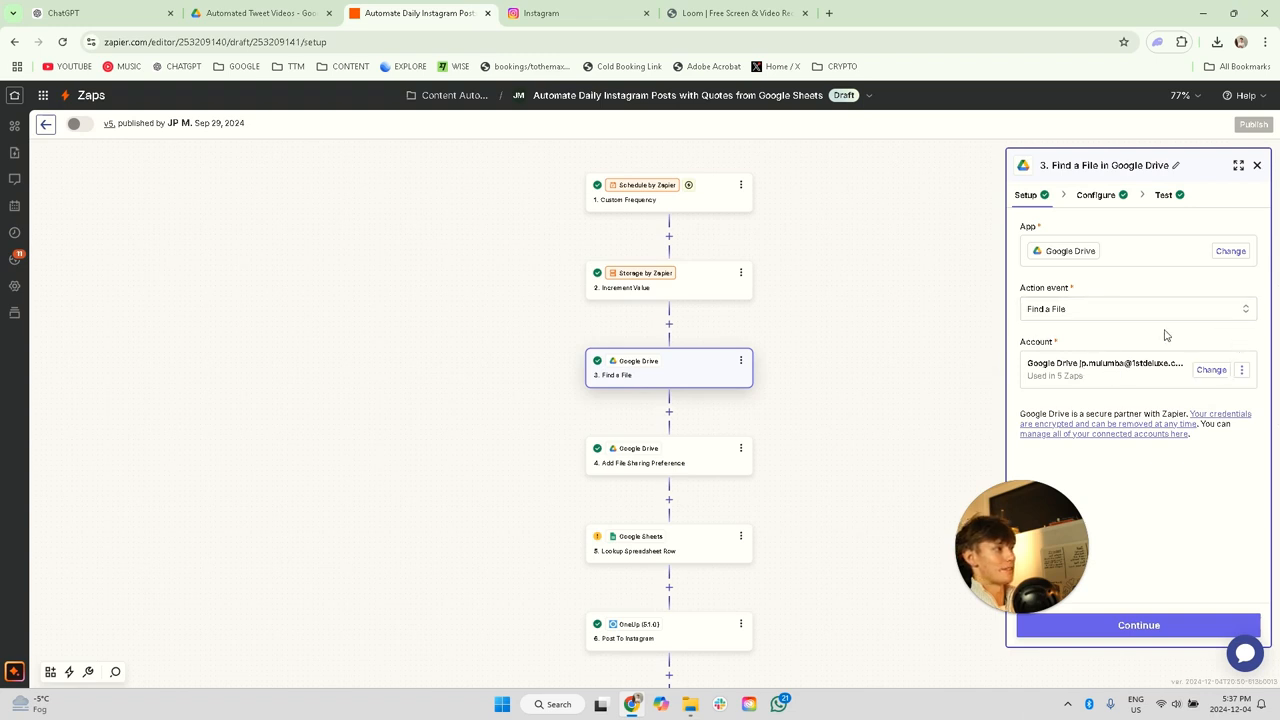
left_click(1211, 370)
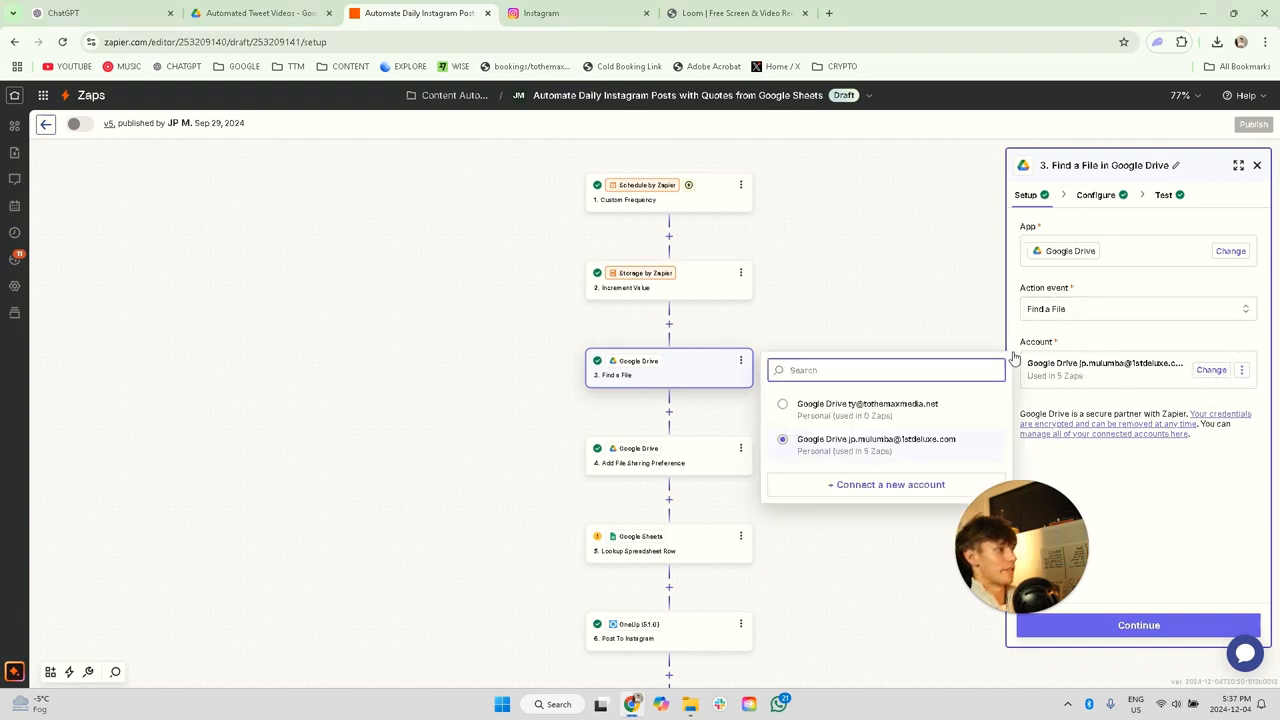
left_click(1080, 378)
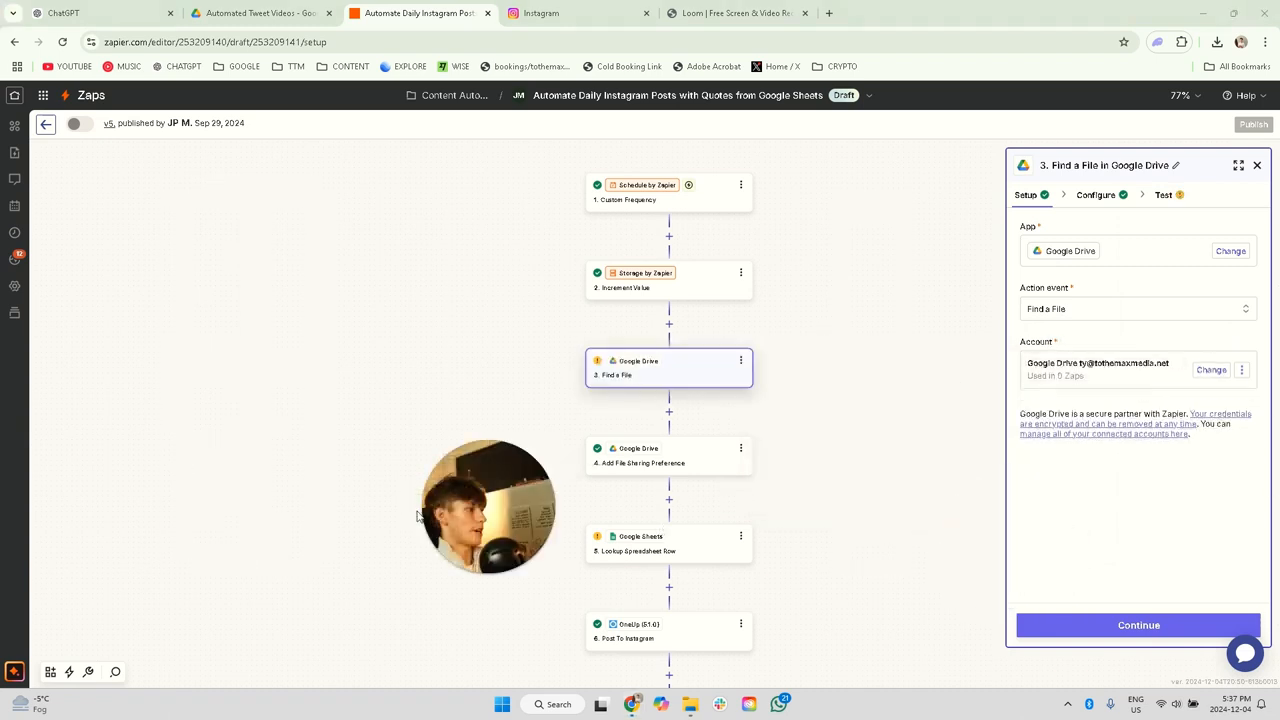
Step: Remap the Filename of the Find a File step to the Value output of the Increment Value step
left_click(1096, 195)
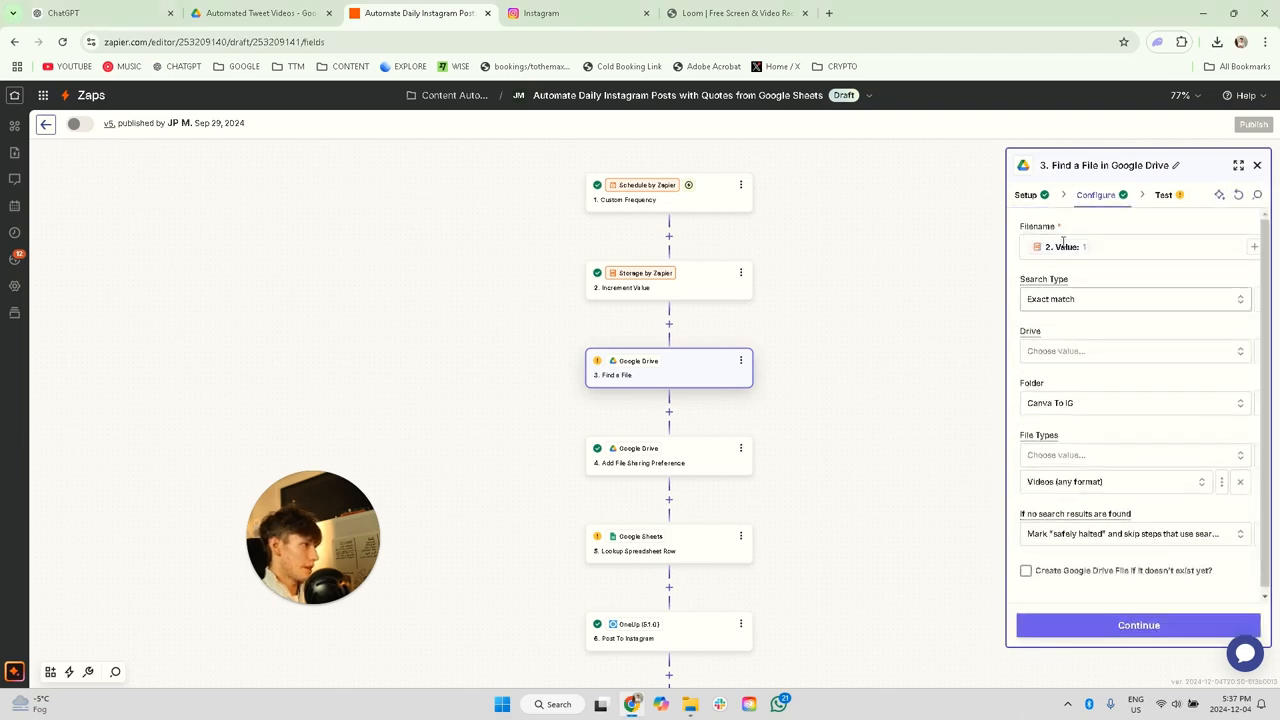
left_click(1099, 248)
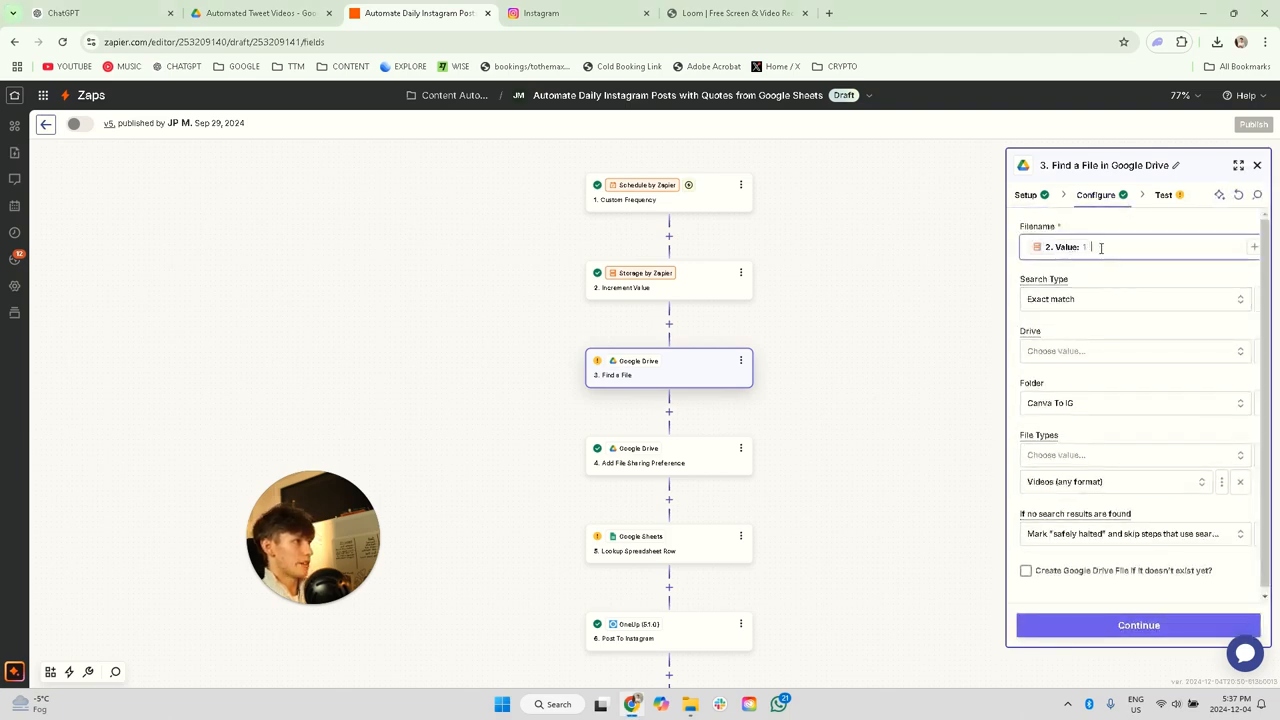
key("BackSpace")
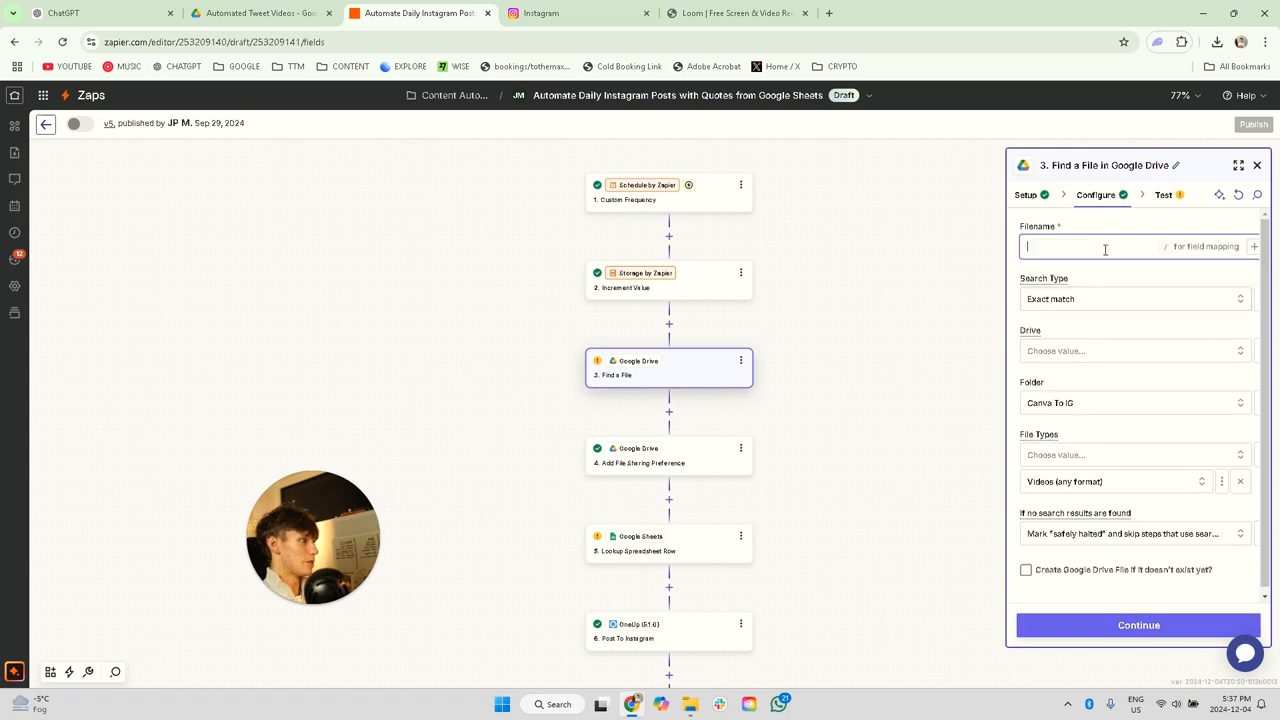
left_click(1252, 247)
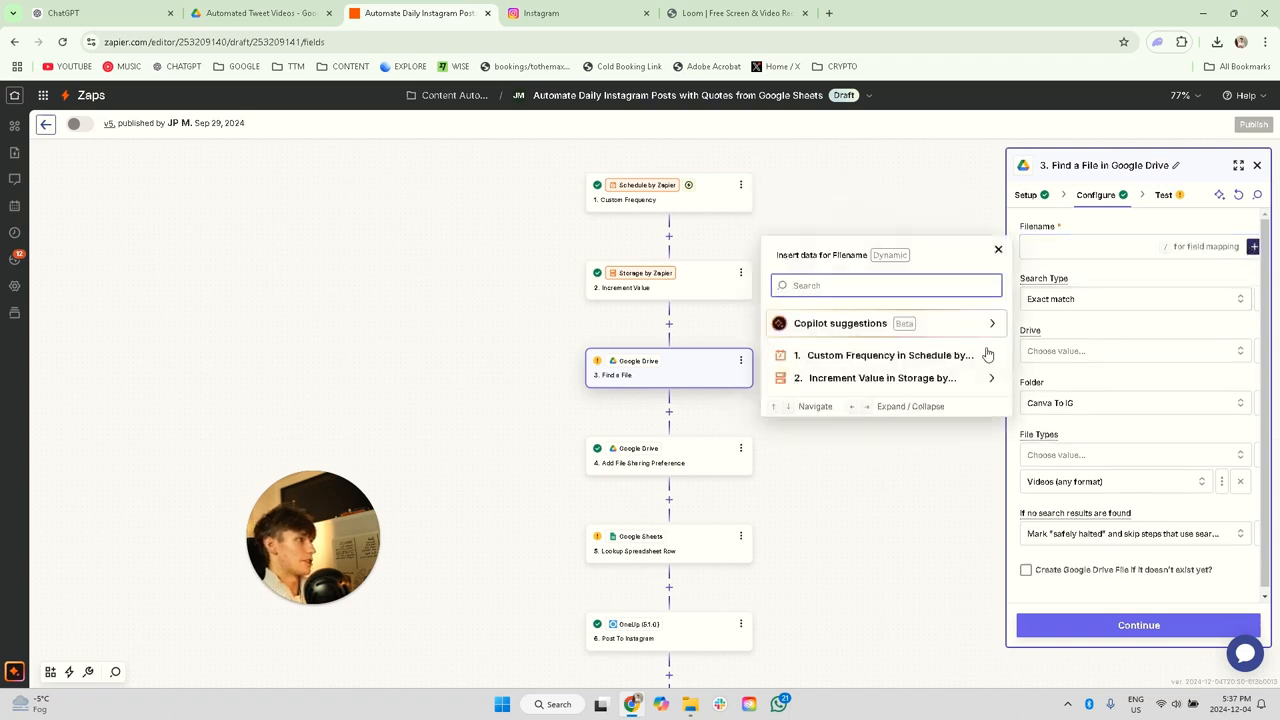
left_click(957, 380)
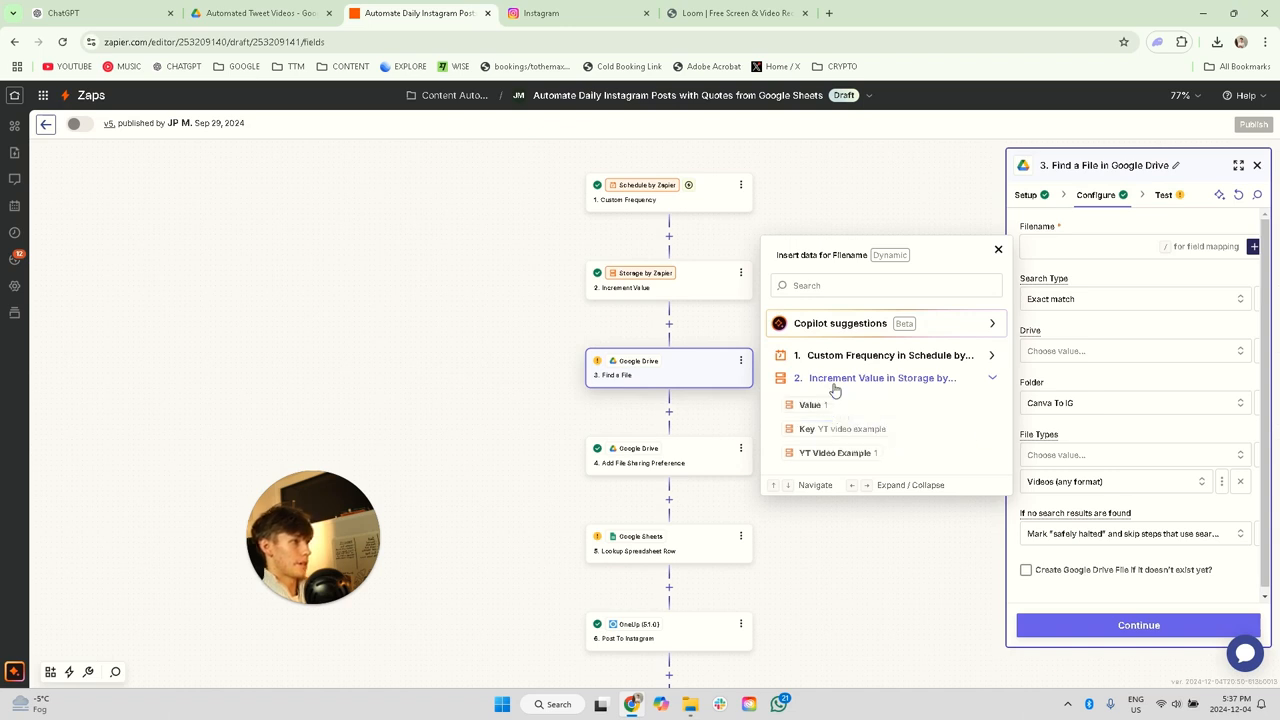
left_click(814, 405)
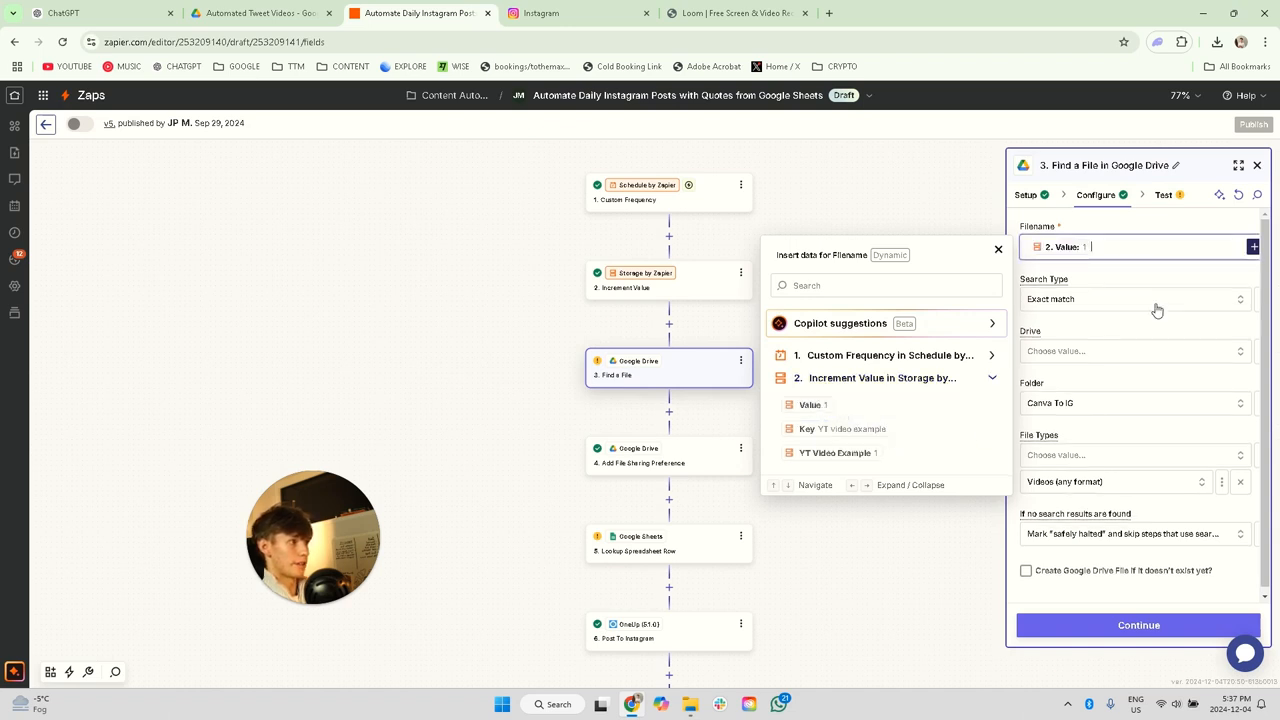
Step: Review the search type options of the Find a File step and set its Drive to My Google Drive
left_click(1115, 305)
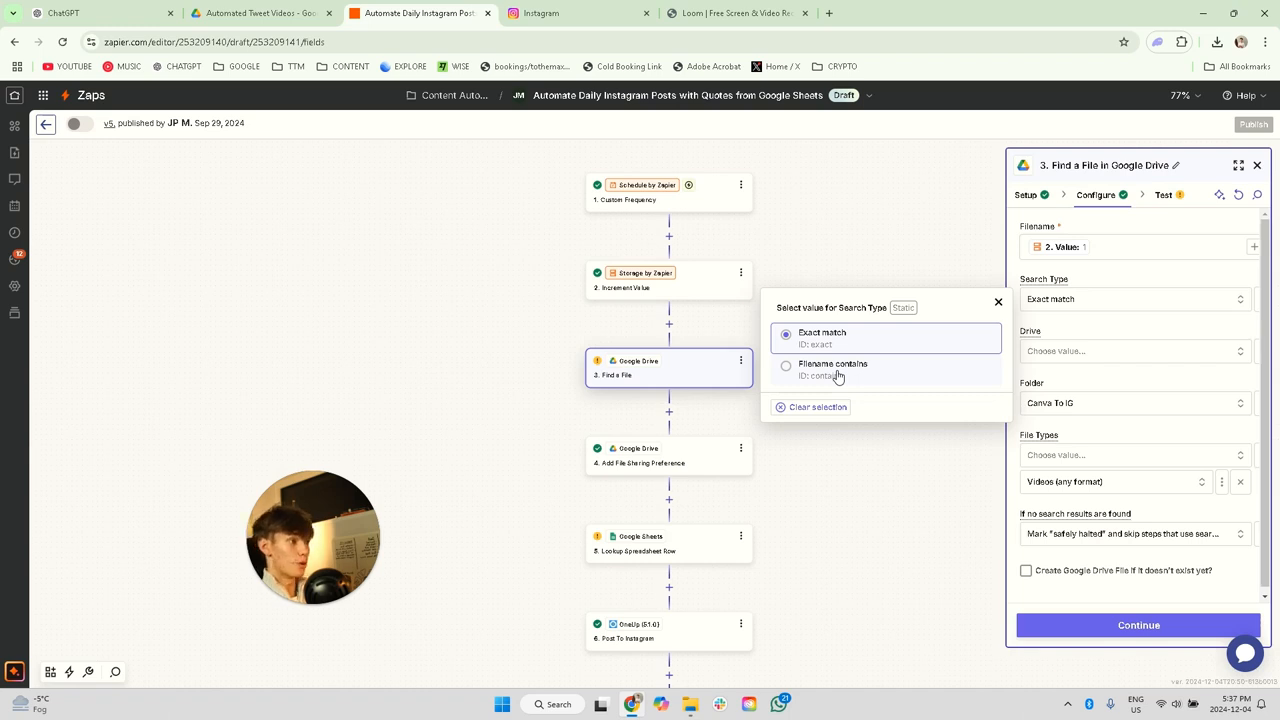
left_click(1090, 351)
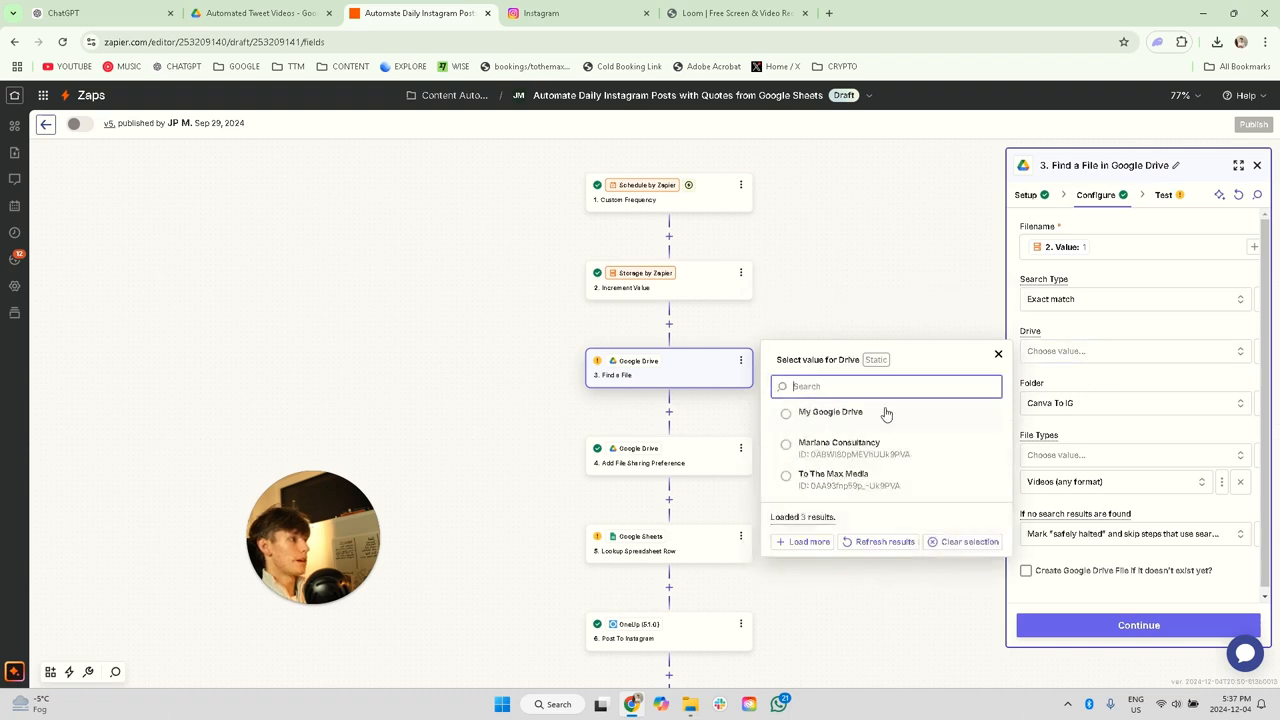
left_click(880, 418)
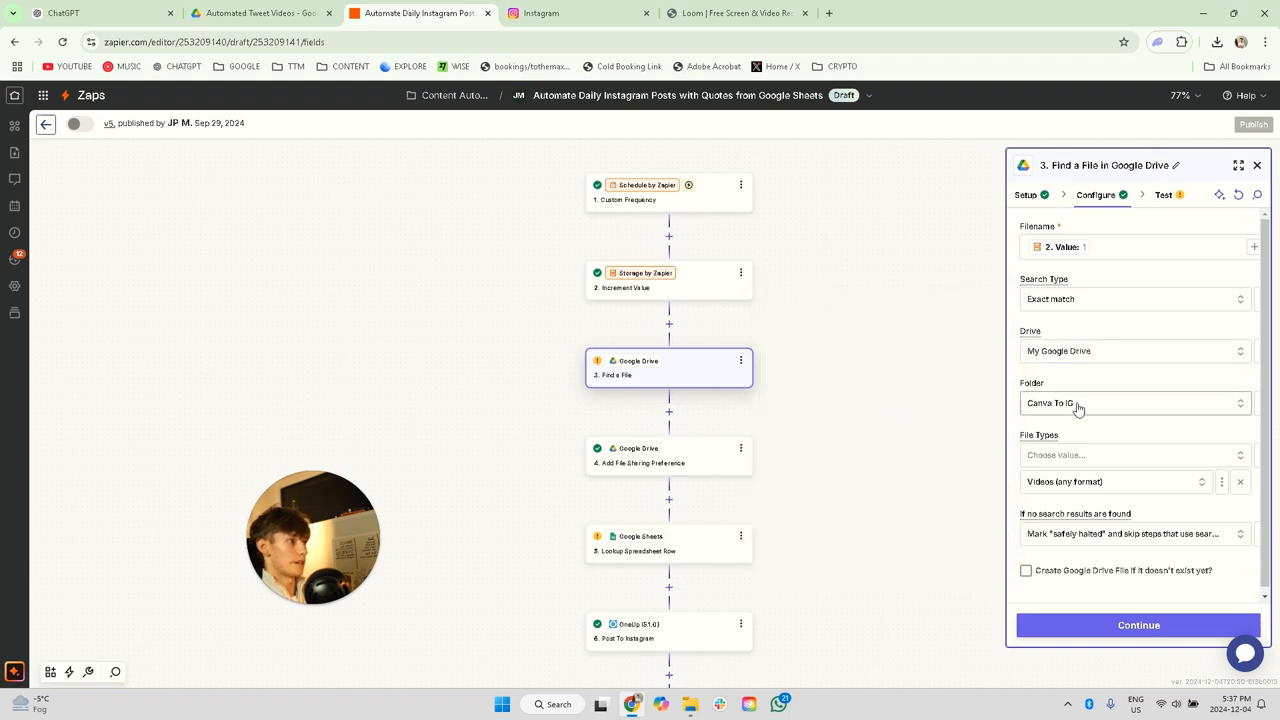
Step: Set the Find a File folder to Automated Tweet Videos, found under Personal B-Roll > B-roll for Automation
left_click(1078, 404)
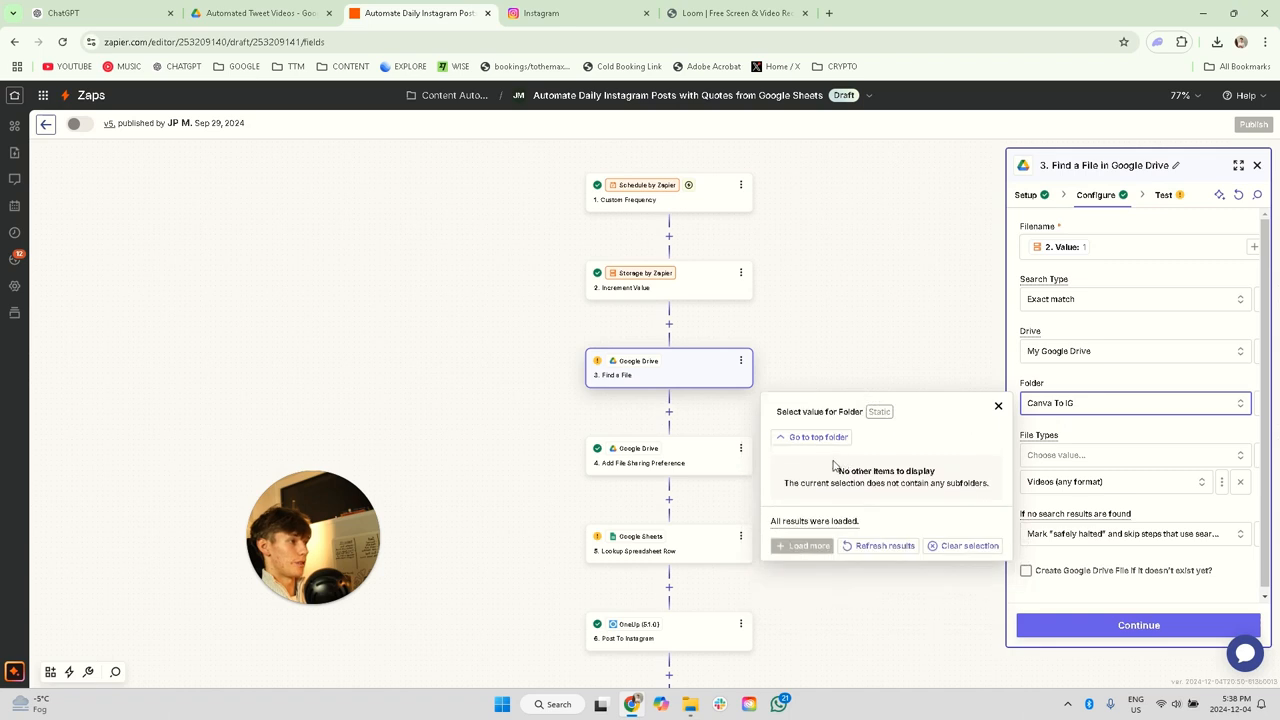
left_click(819, 447)
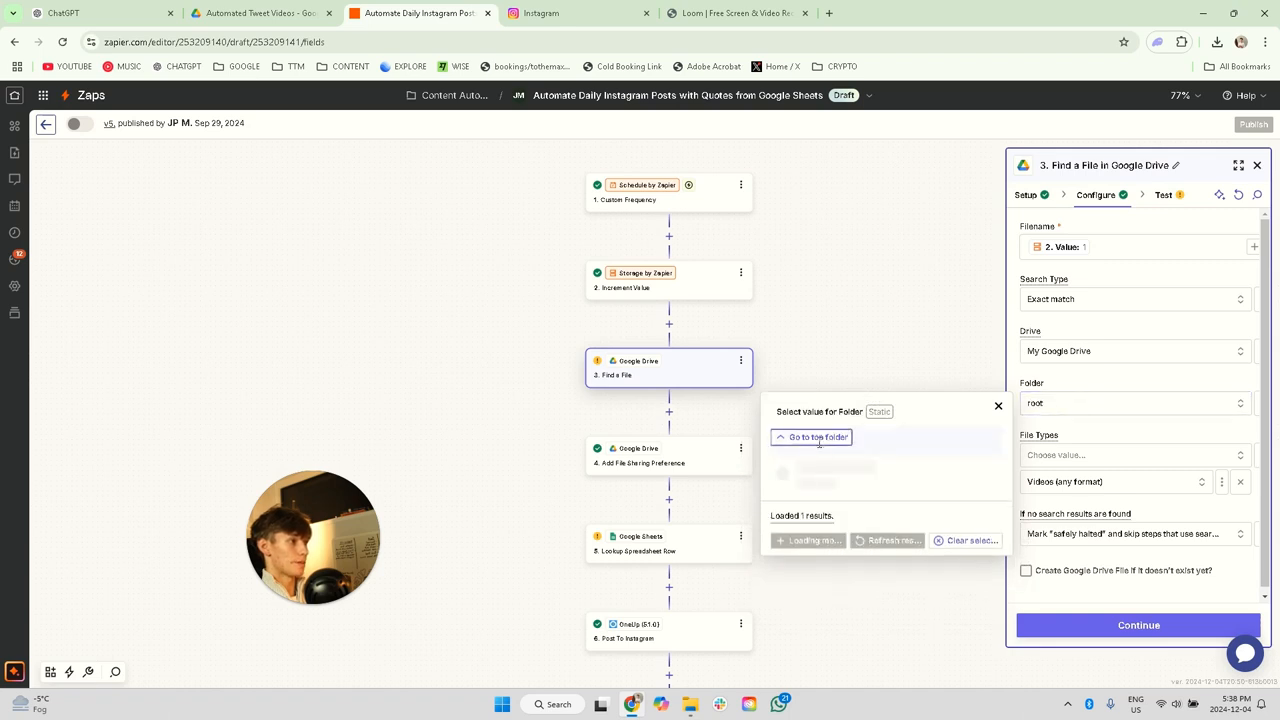
scroll(872, 556, "down", 3)
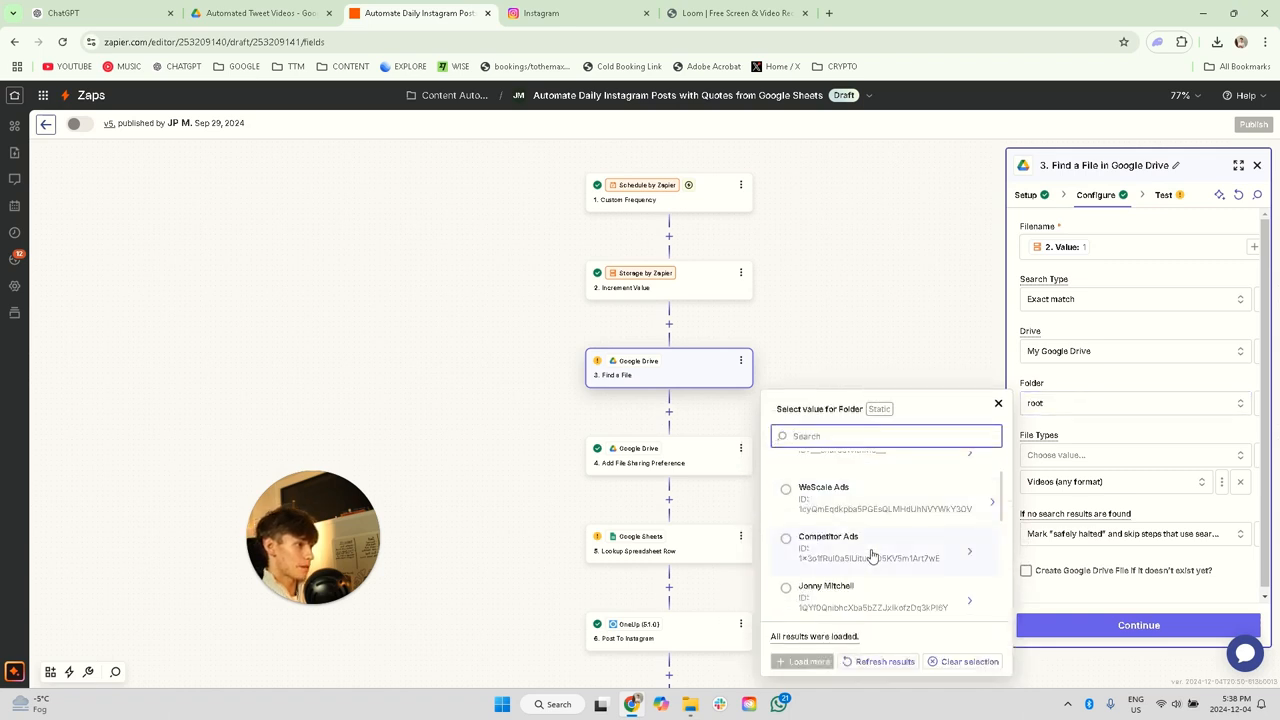
scroll(872, 556, "down", 5)
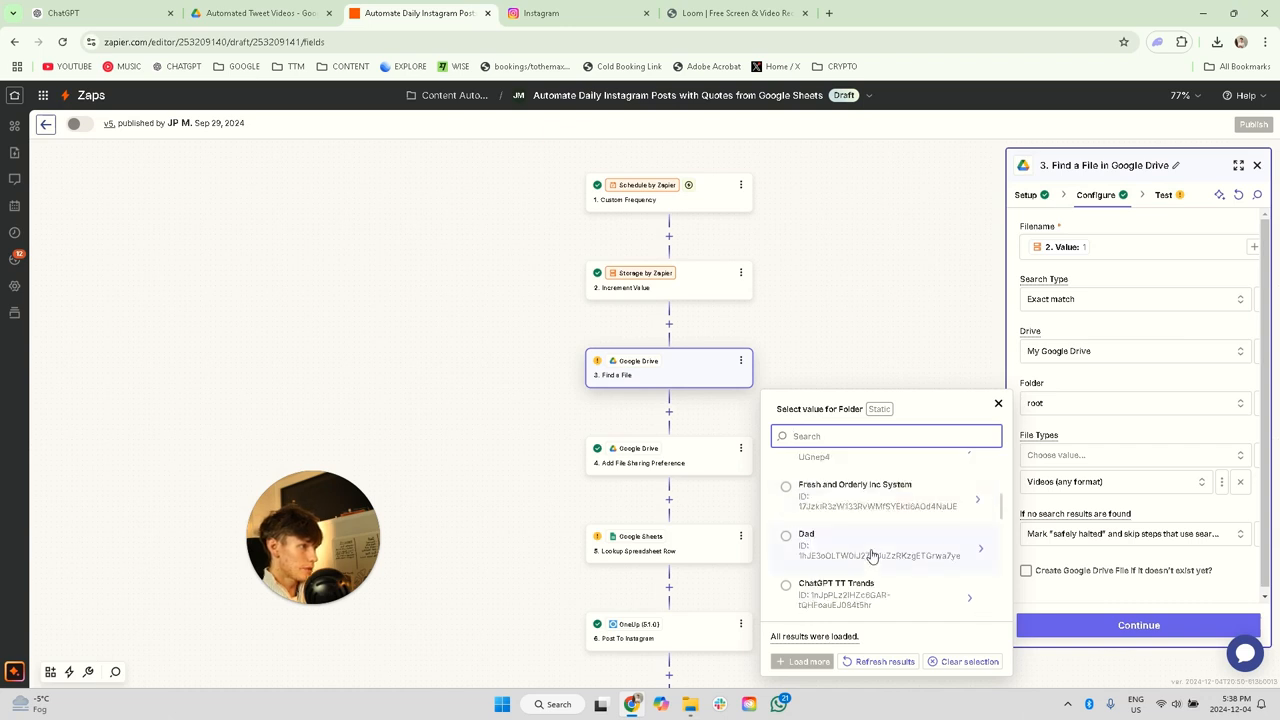
scroll(872, 556, "down", 5)
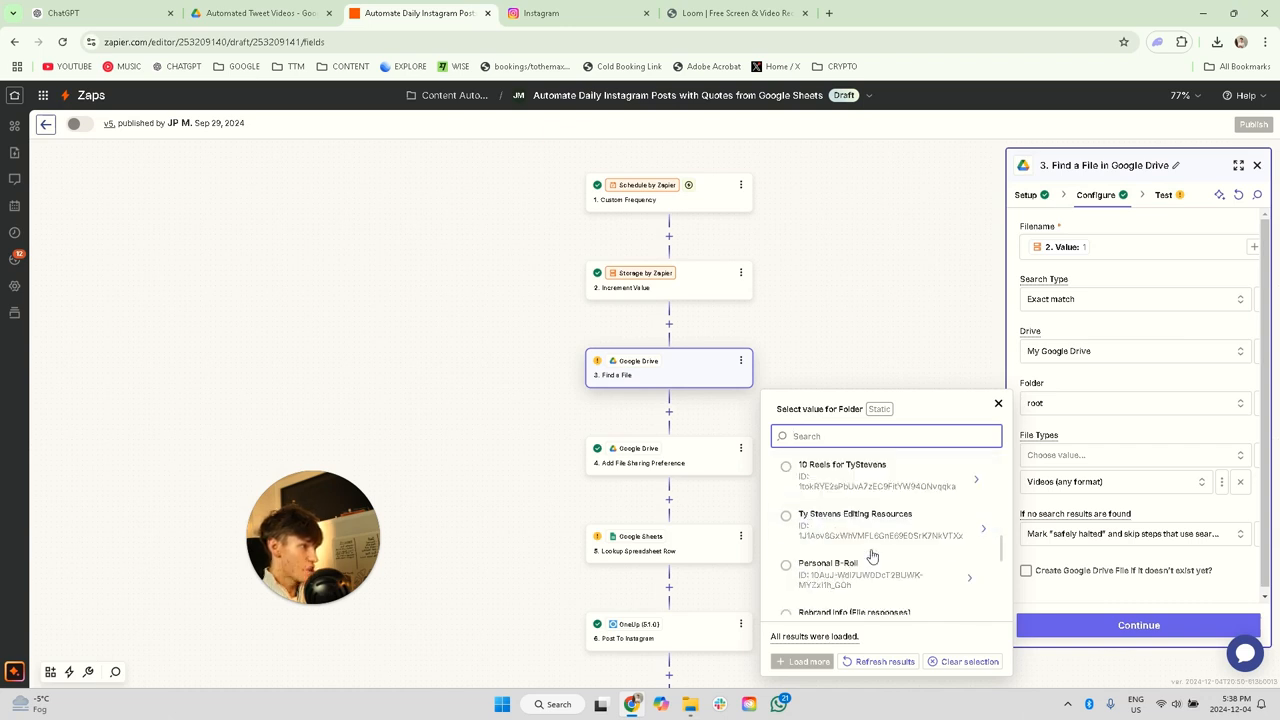
left_click(972, 582)
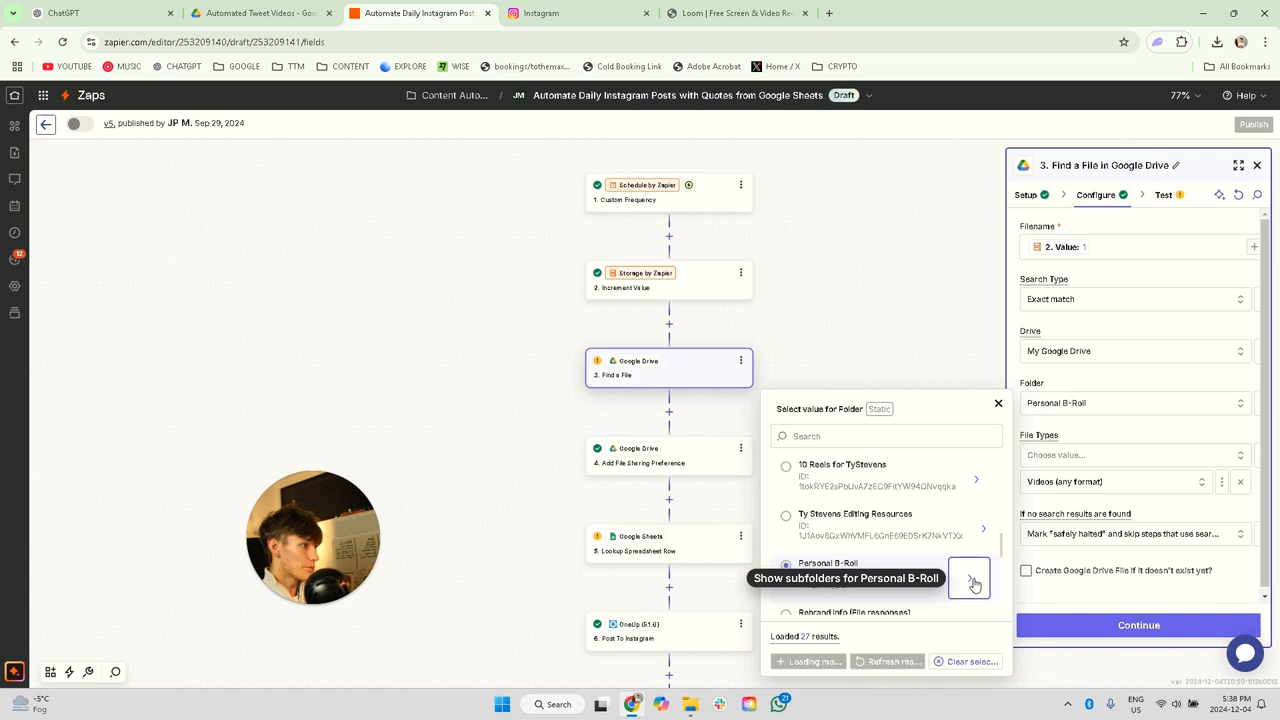
left_click(979, 483)
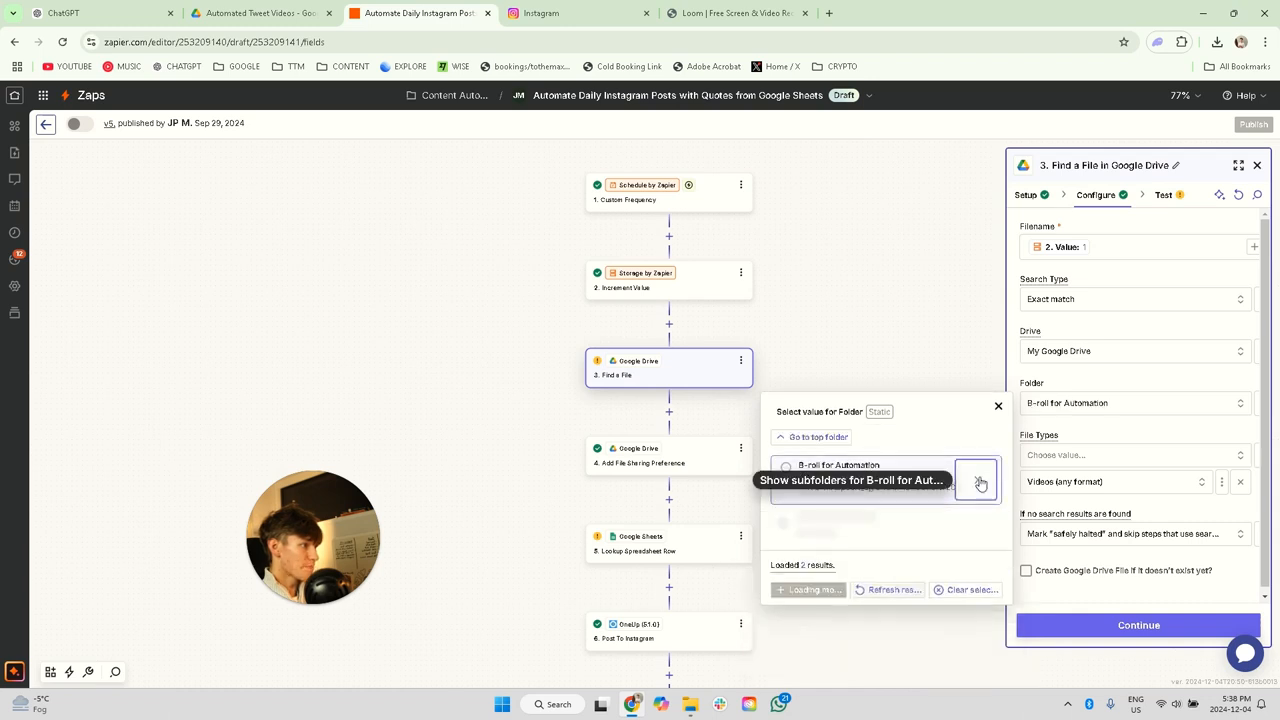
left_click(914, 474)
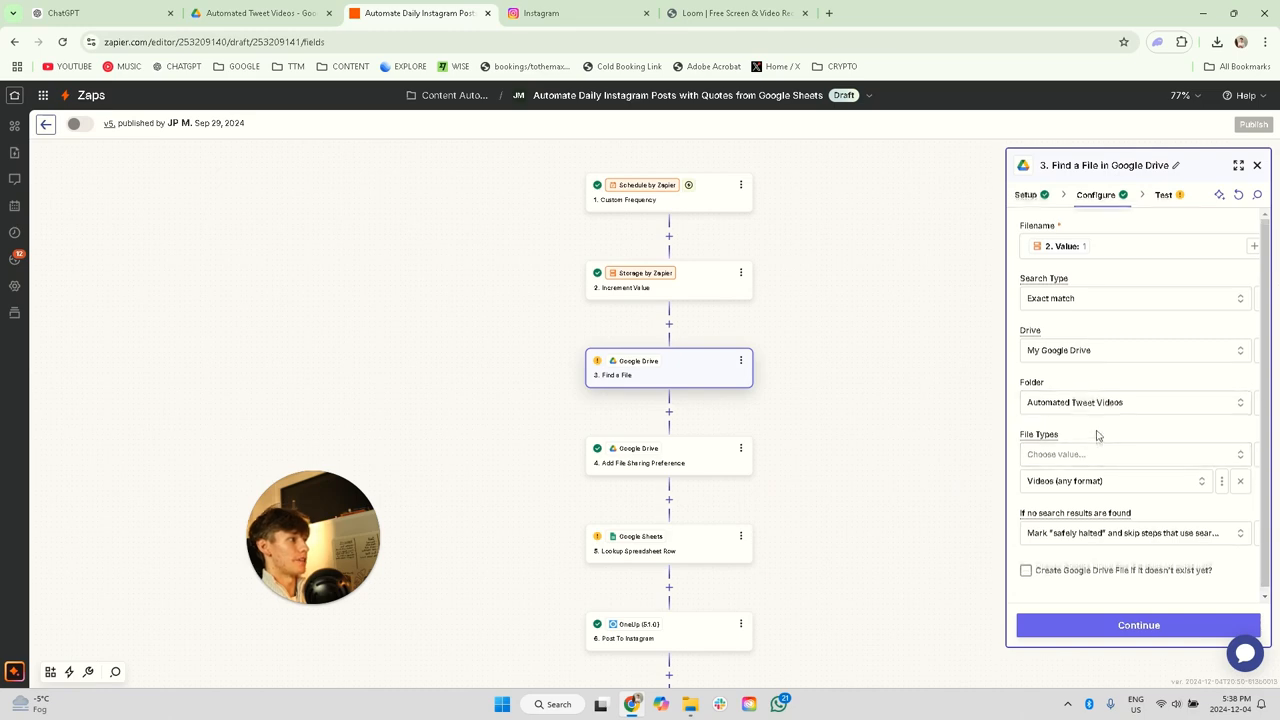
Step: Test the Find a File step and examine the returned file data
left_click(1127, 630)
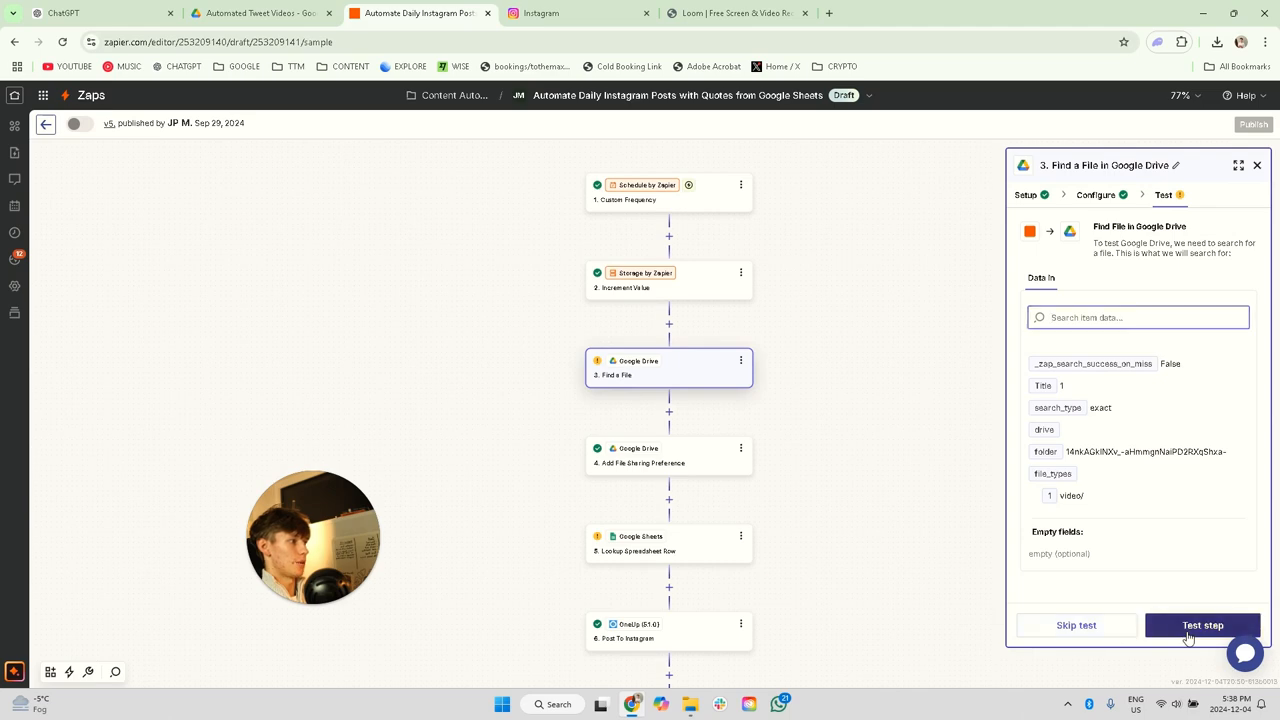
left_click(1188, 636)
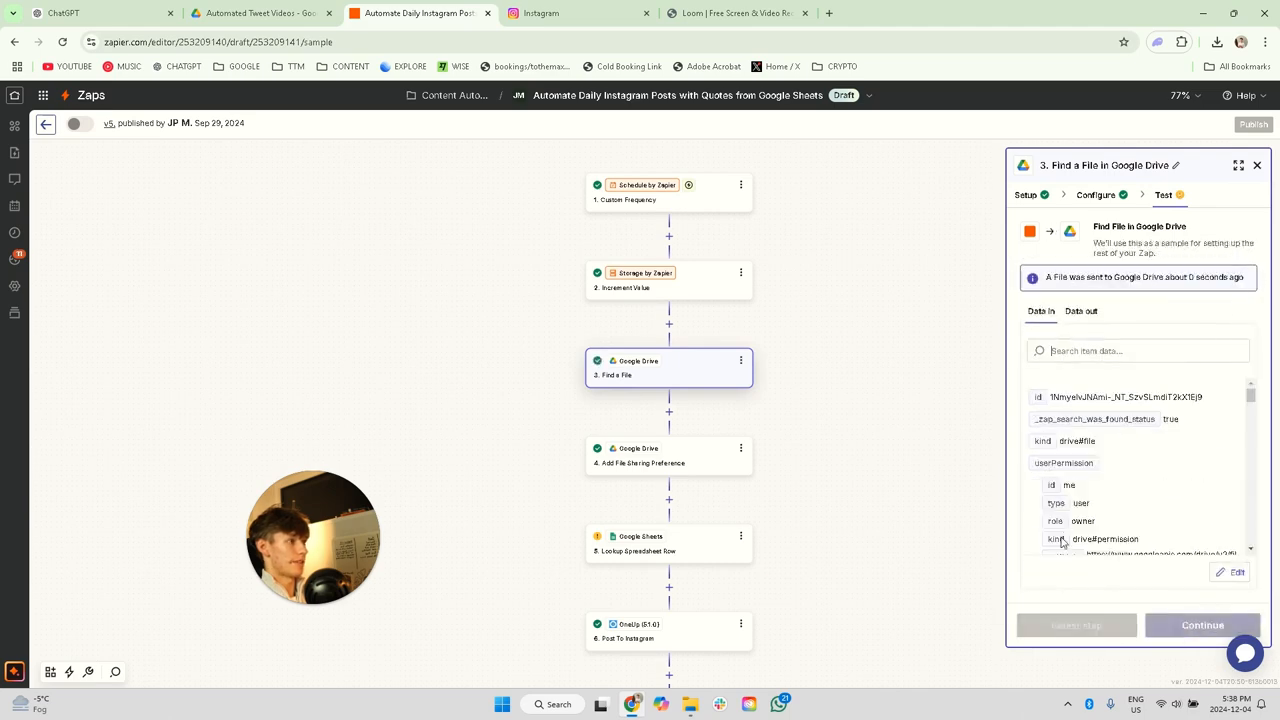
scroll(1092, 488, "down", 3)
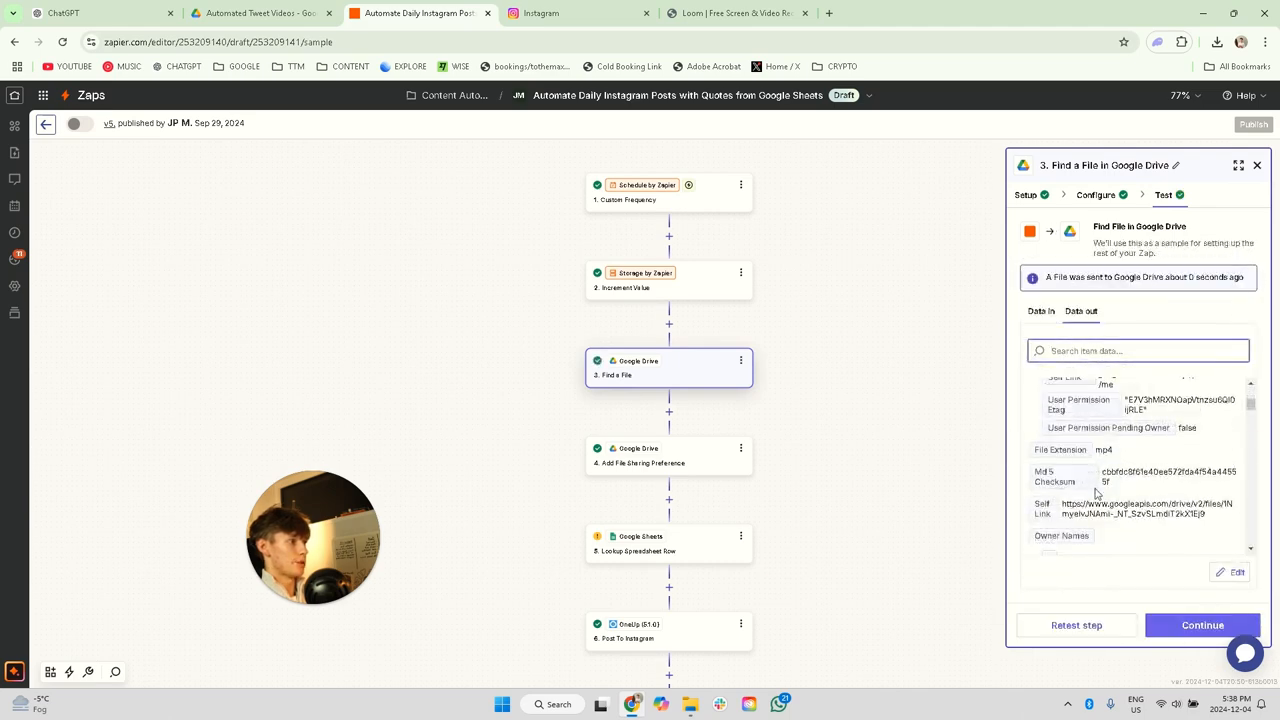
scroll(1095, 493, "down", 1)
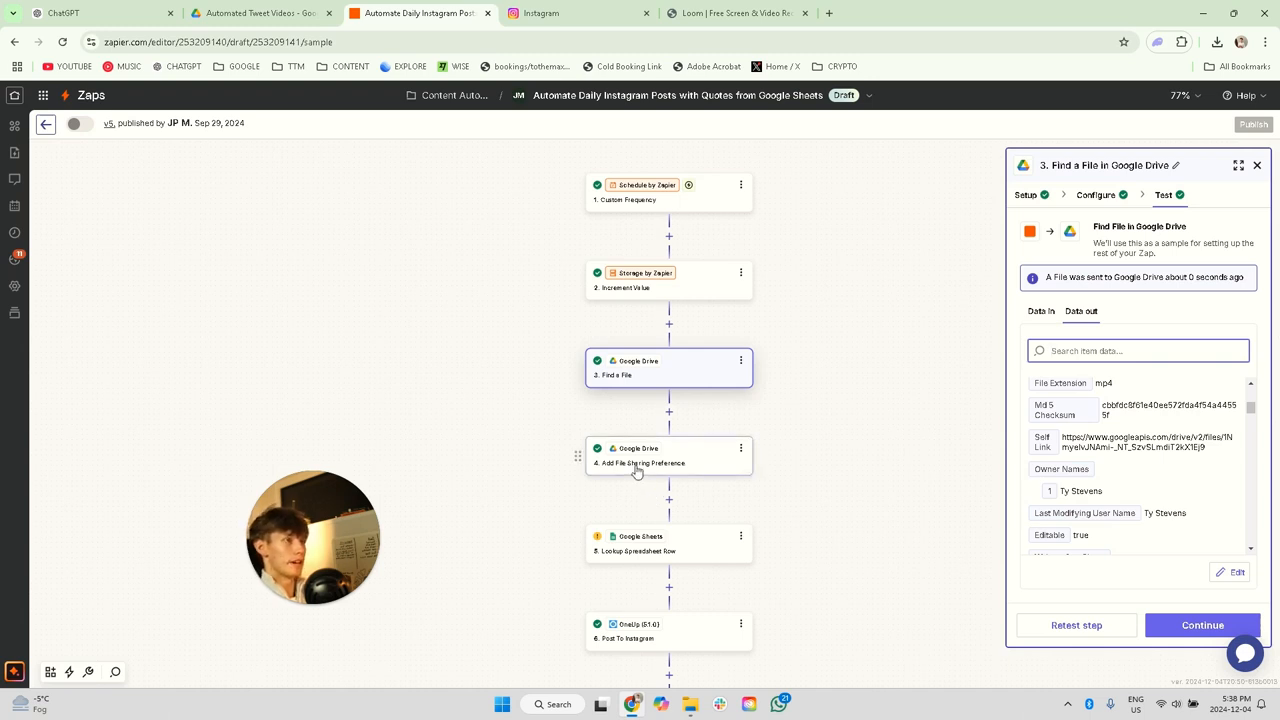
Step: Set the Drive of the Add File Sharing Preference step to My Google Drive
left_click(643, 468)
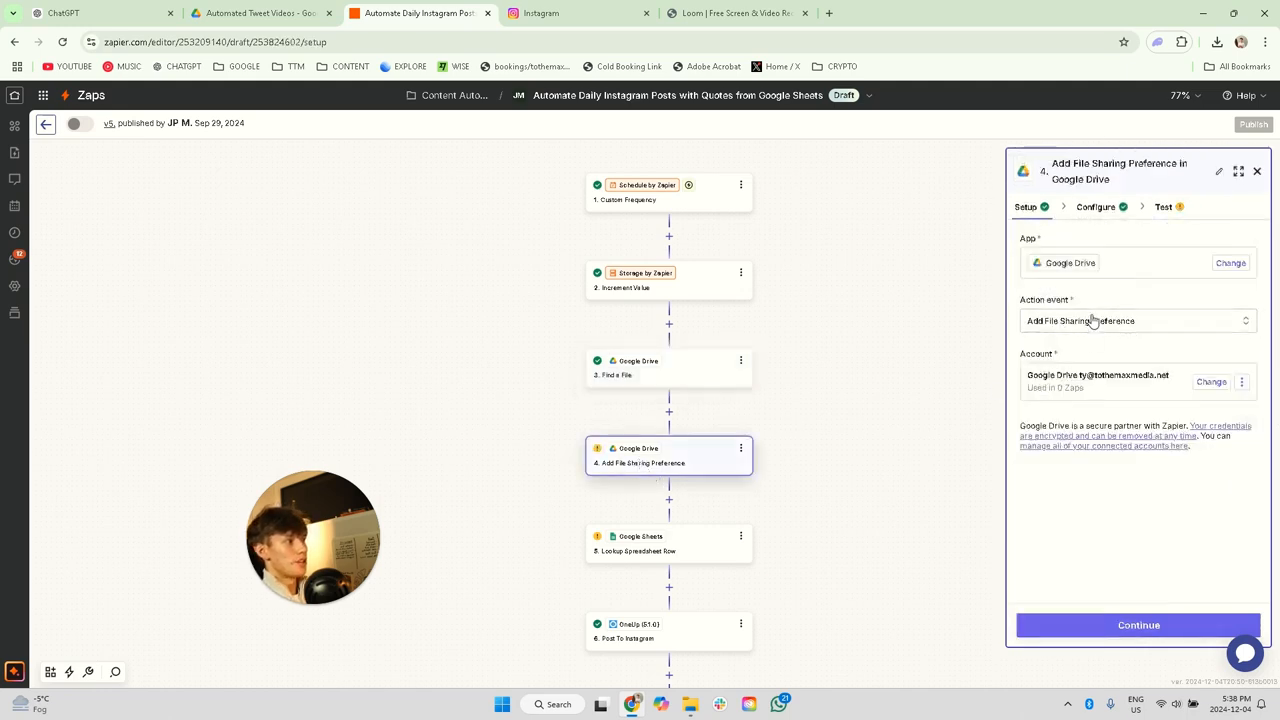
left_click(1099, 212)
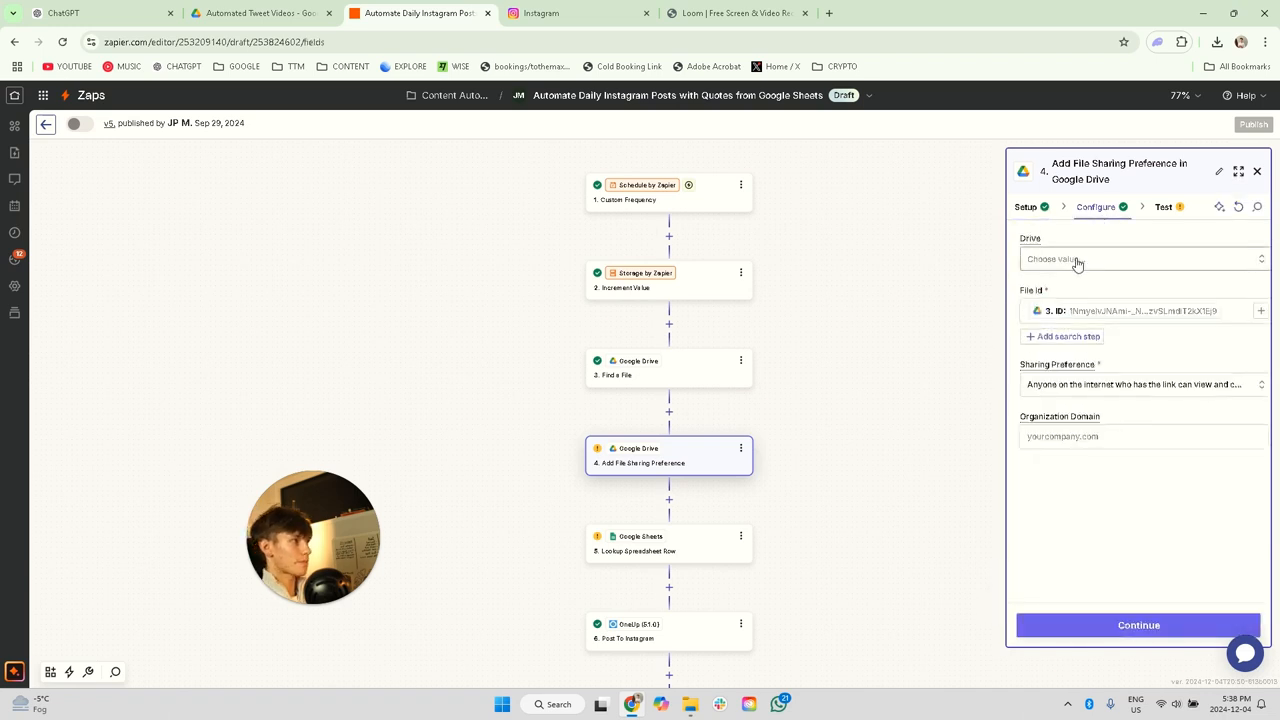
left_click(1077, 261)
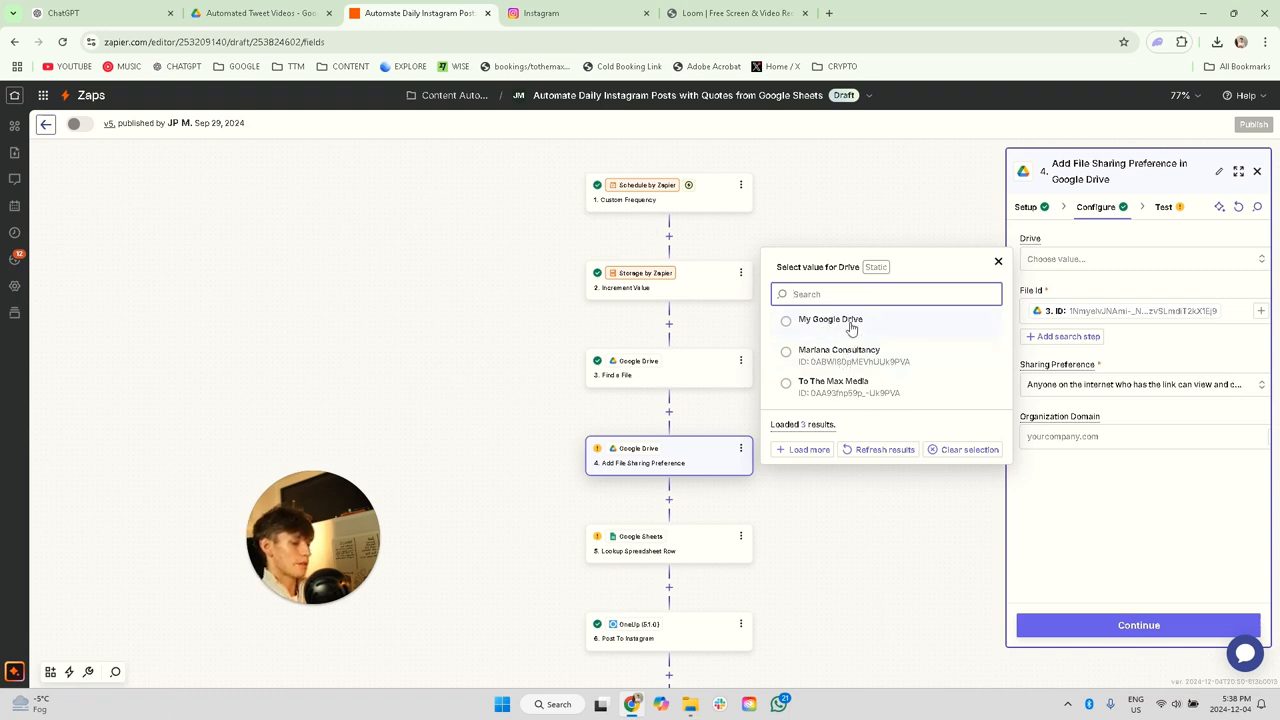
type("tweet")
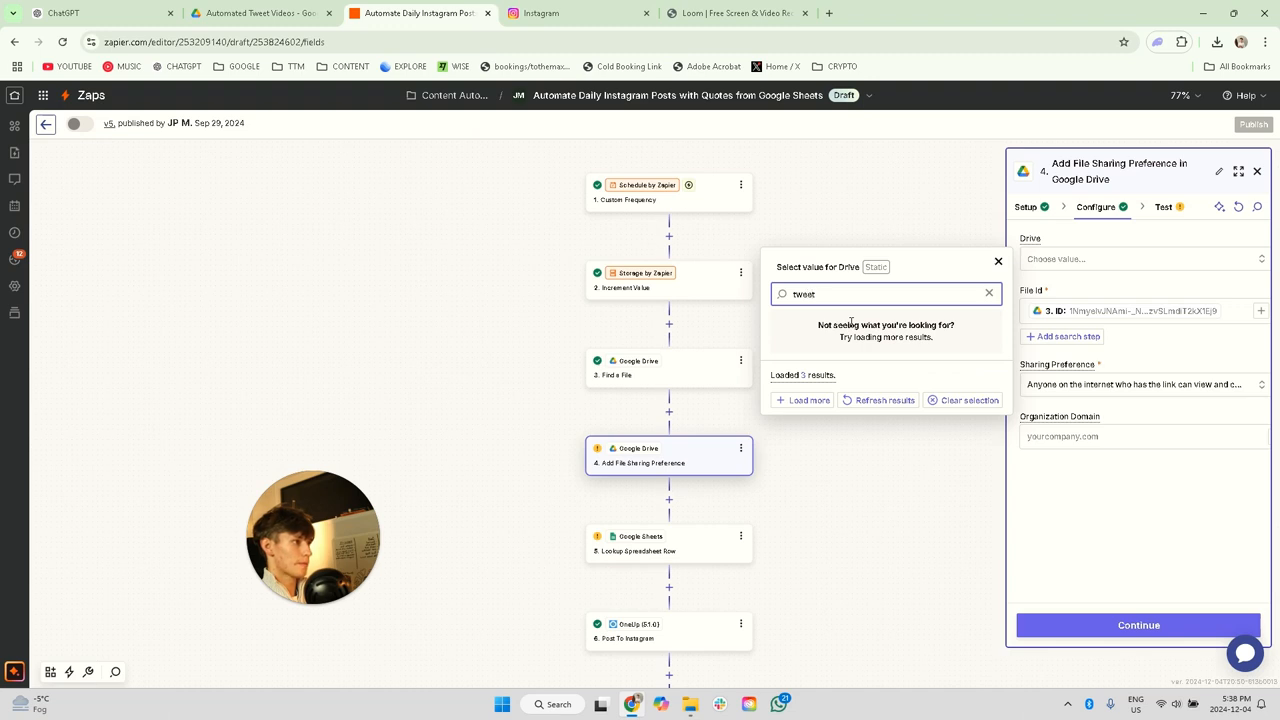
left_click(990, 296)
left_click(866, 321)
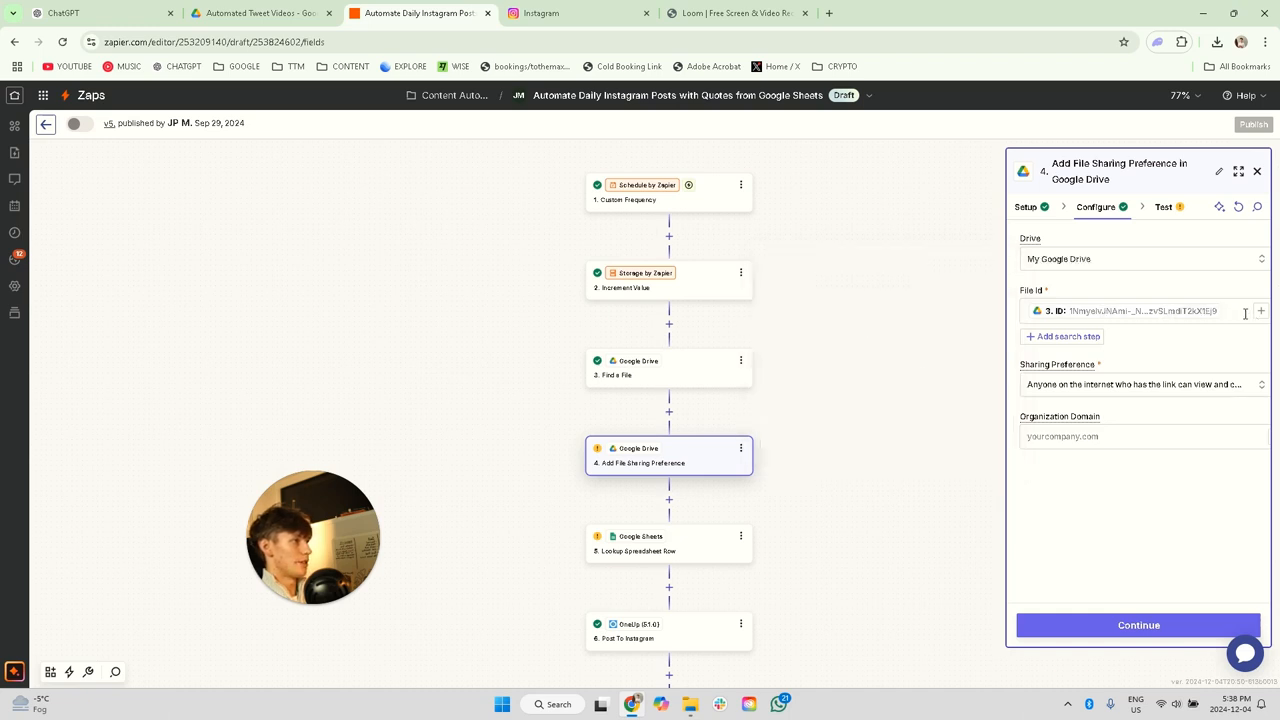
Step: Remap the File Id of the Add File Sharing Preference step to the ID output of the Find a File step
key("BackSpace")
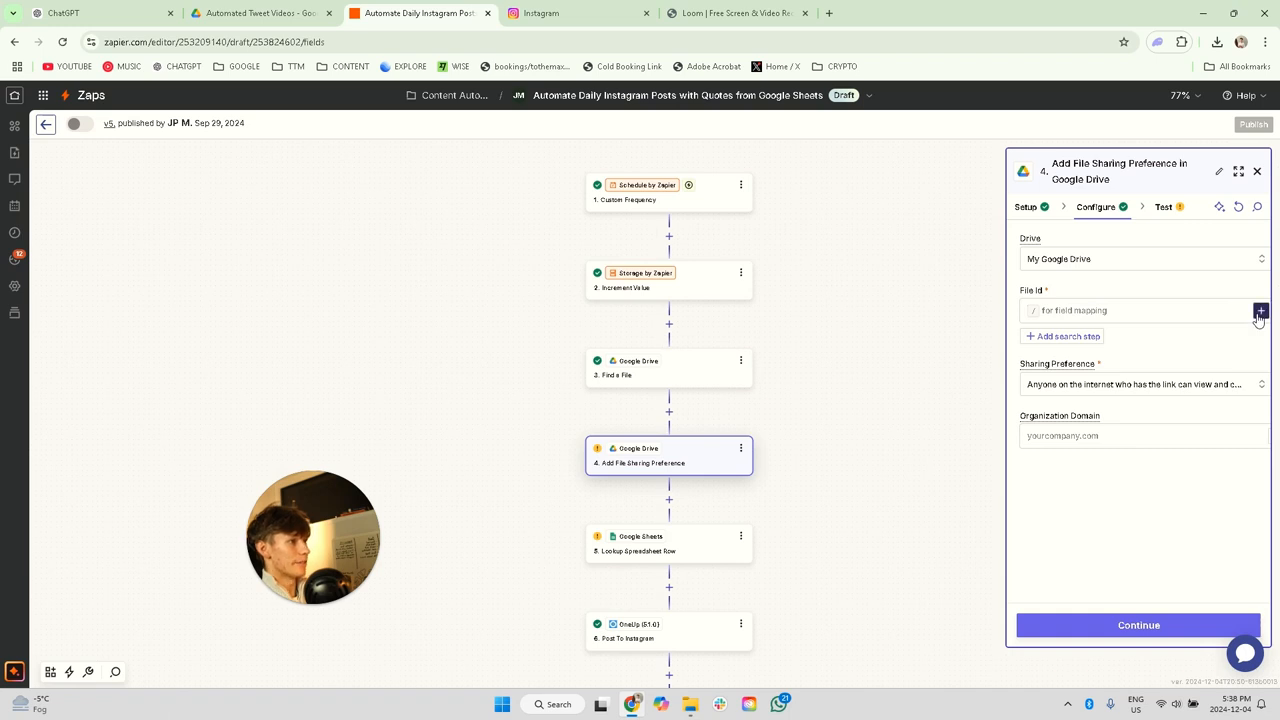
left_click(1260, 311)
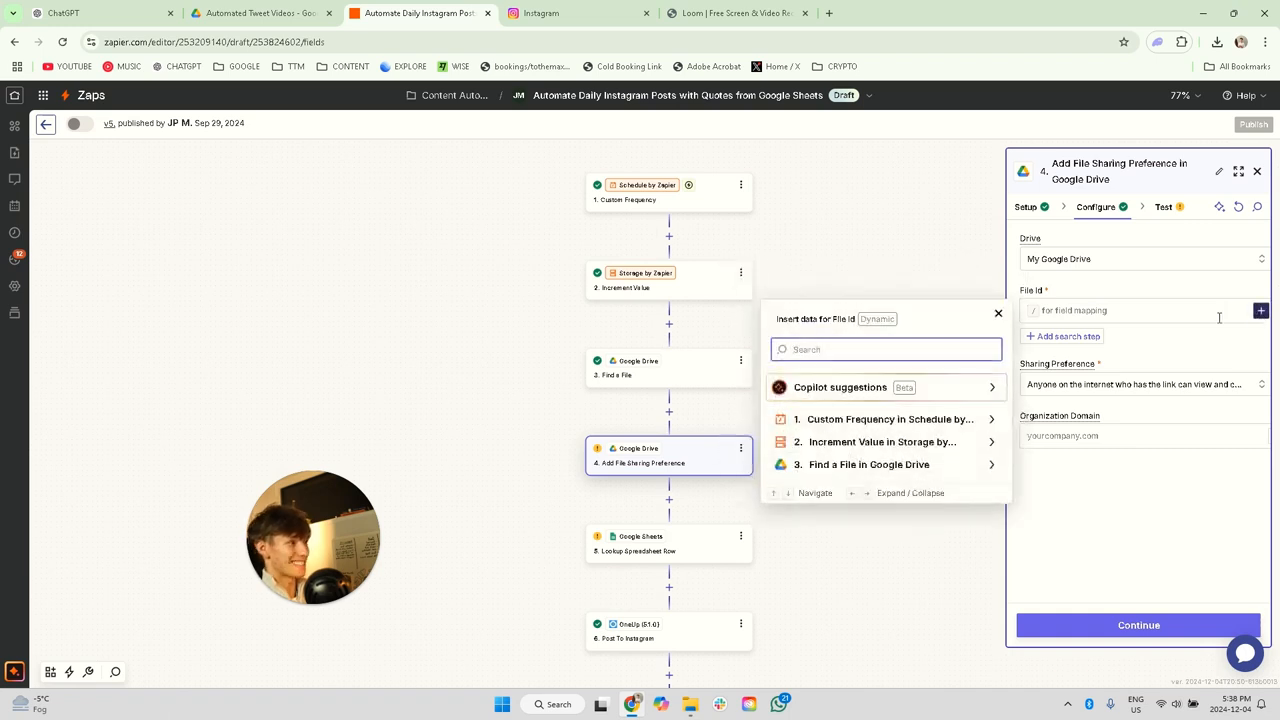
left_click(862, 466)
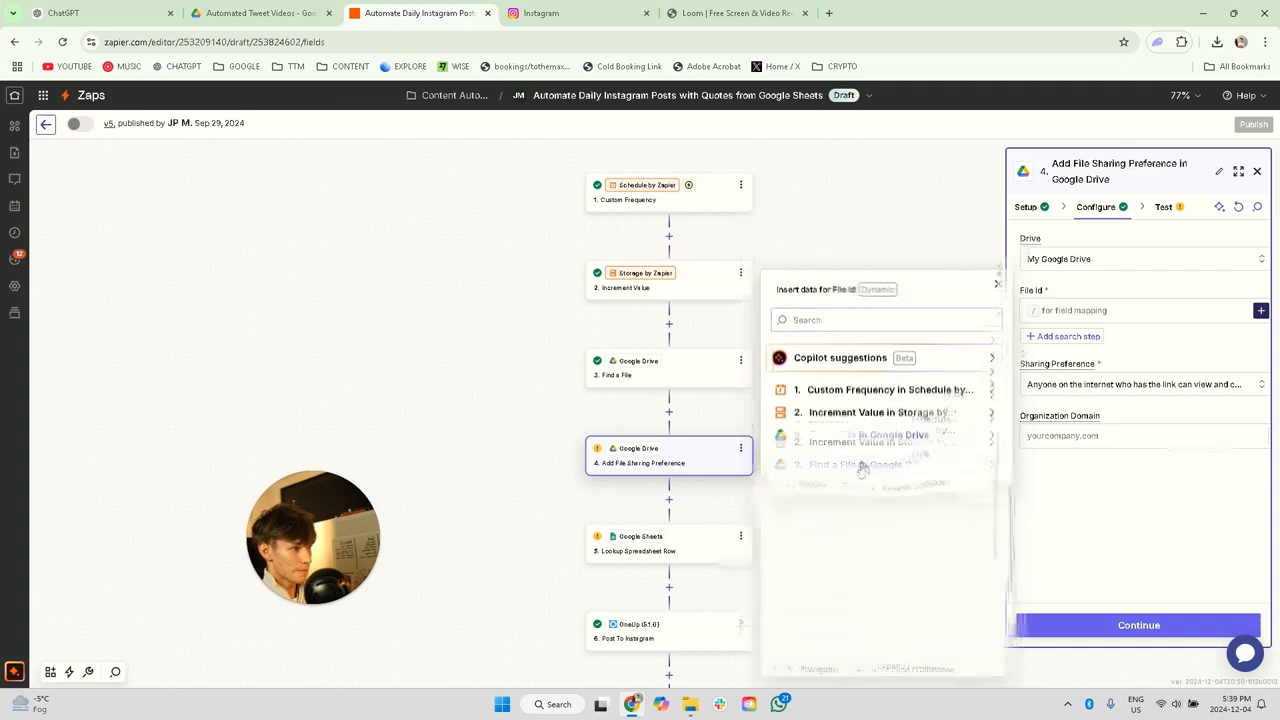
left_click(836, 496)
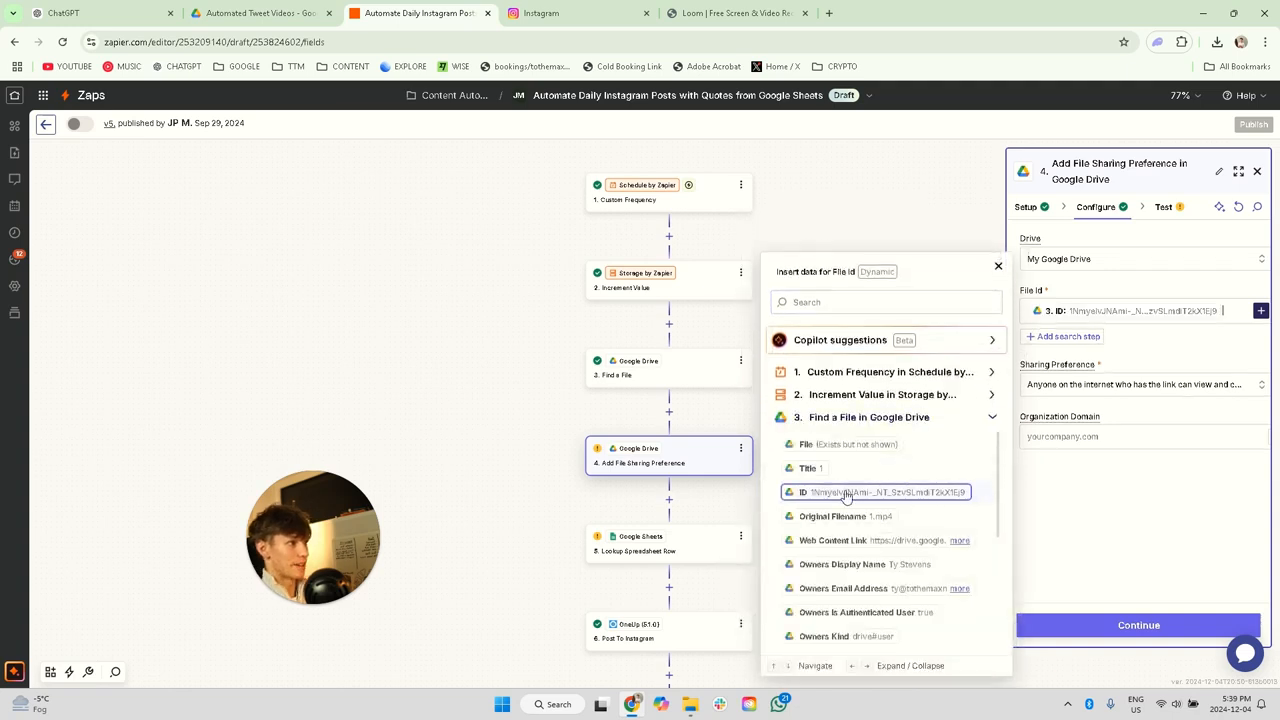
Step: Review the Sharing Preference options and test the Add File Sharing Preference step
left_click(1074, 392)
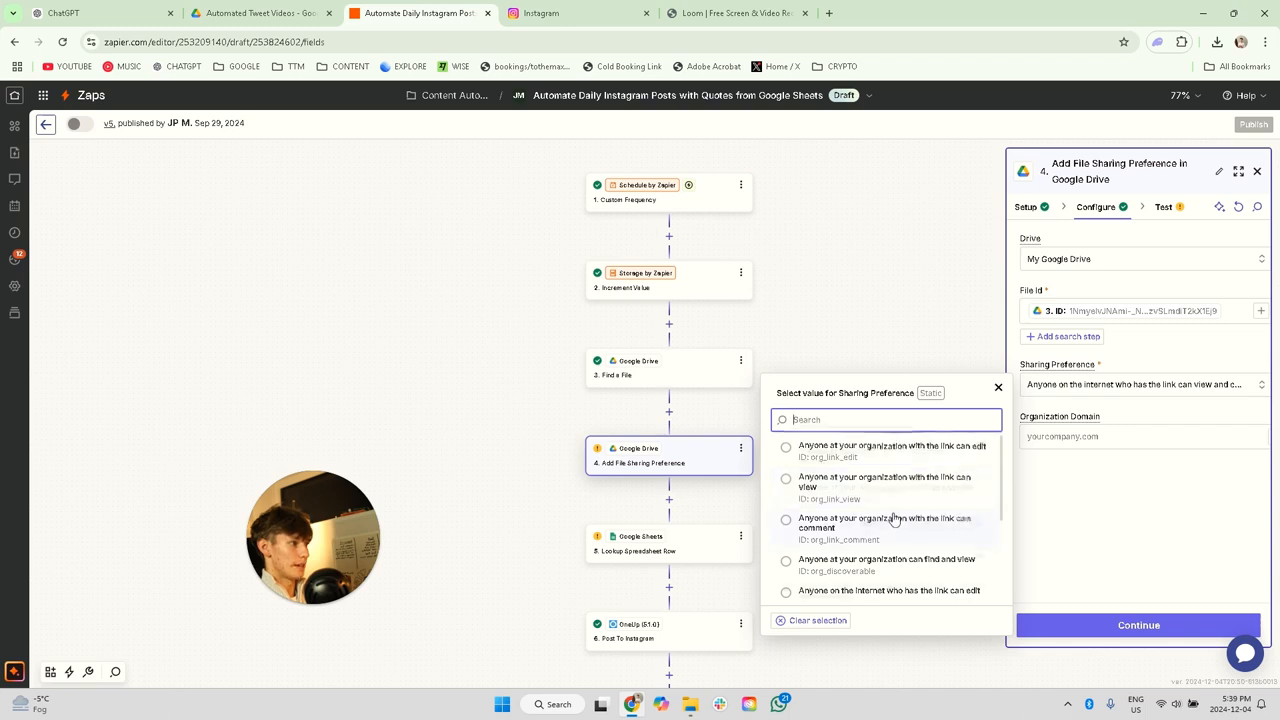
scroll(894, 515, "down", 2)
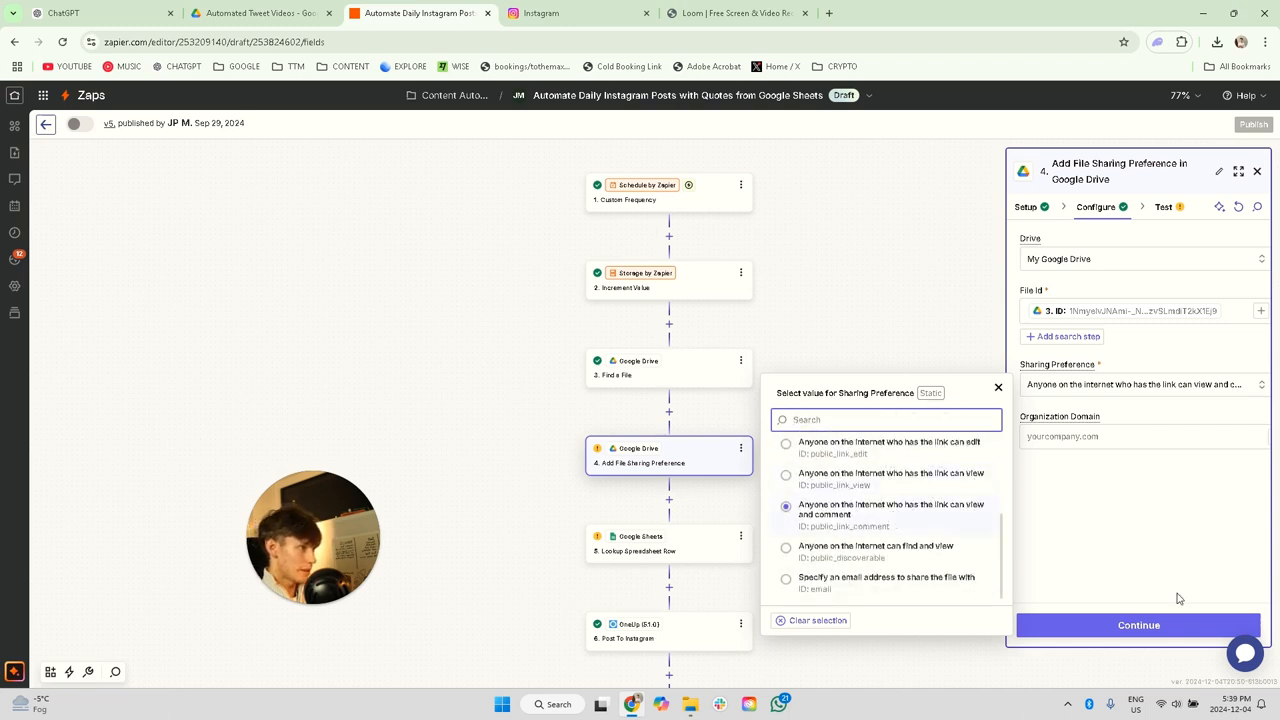
left_click(1160, 627)
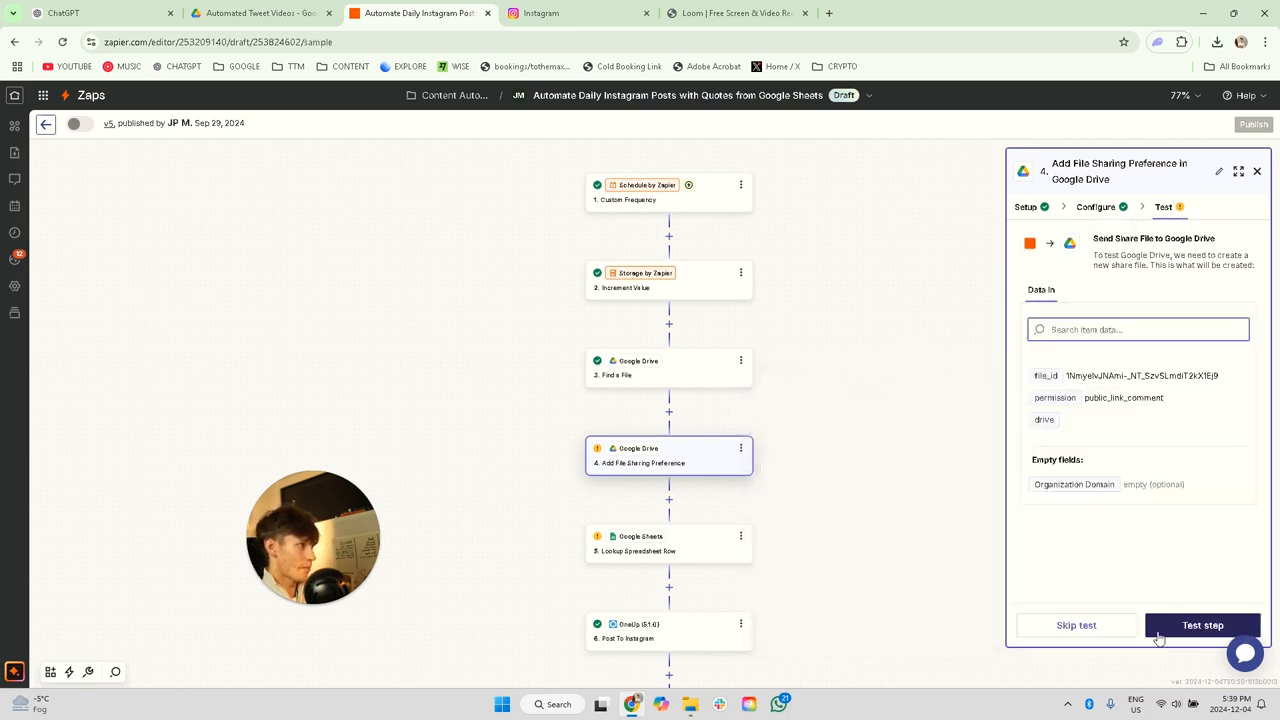
left_click(1195, 625)
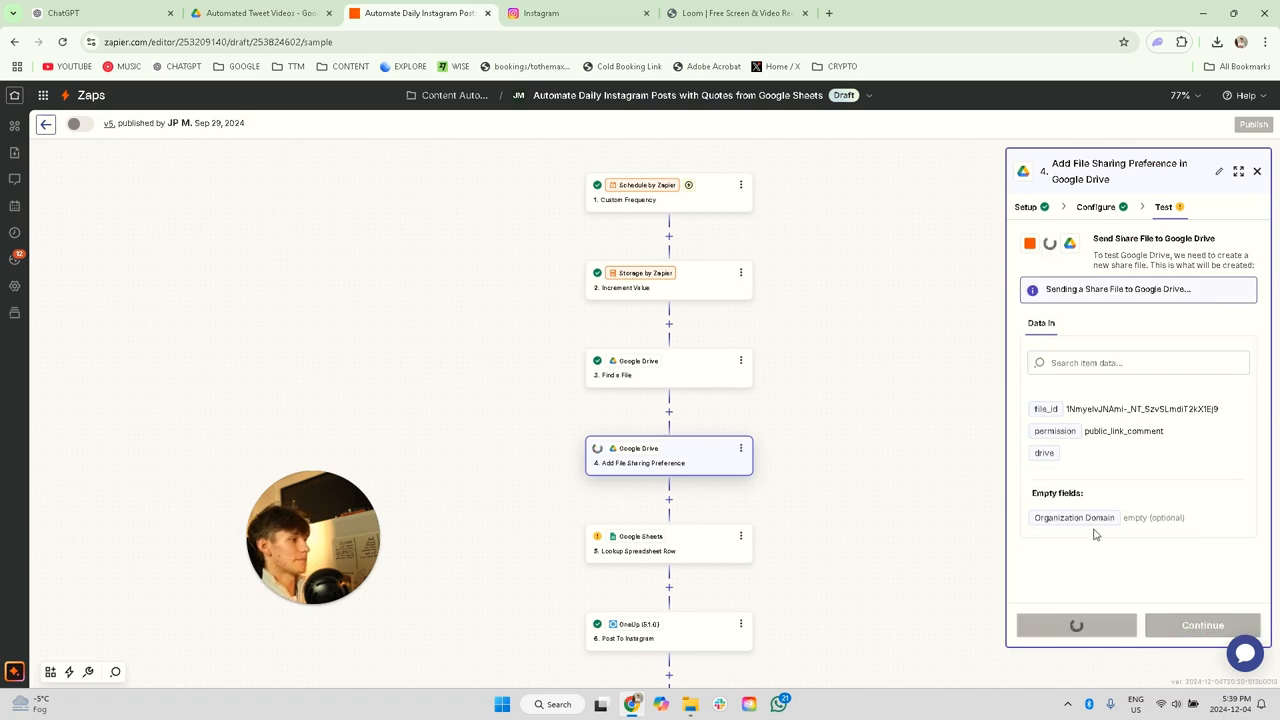
Step: Connect the Google account to the Lookup Spreadsheet Row step and allow Zapier access to its Drive and Sheets files
left_click(686, 557)
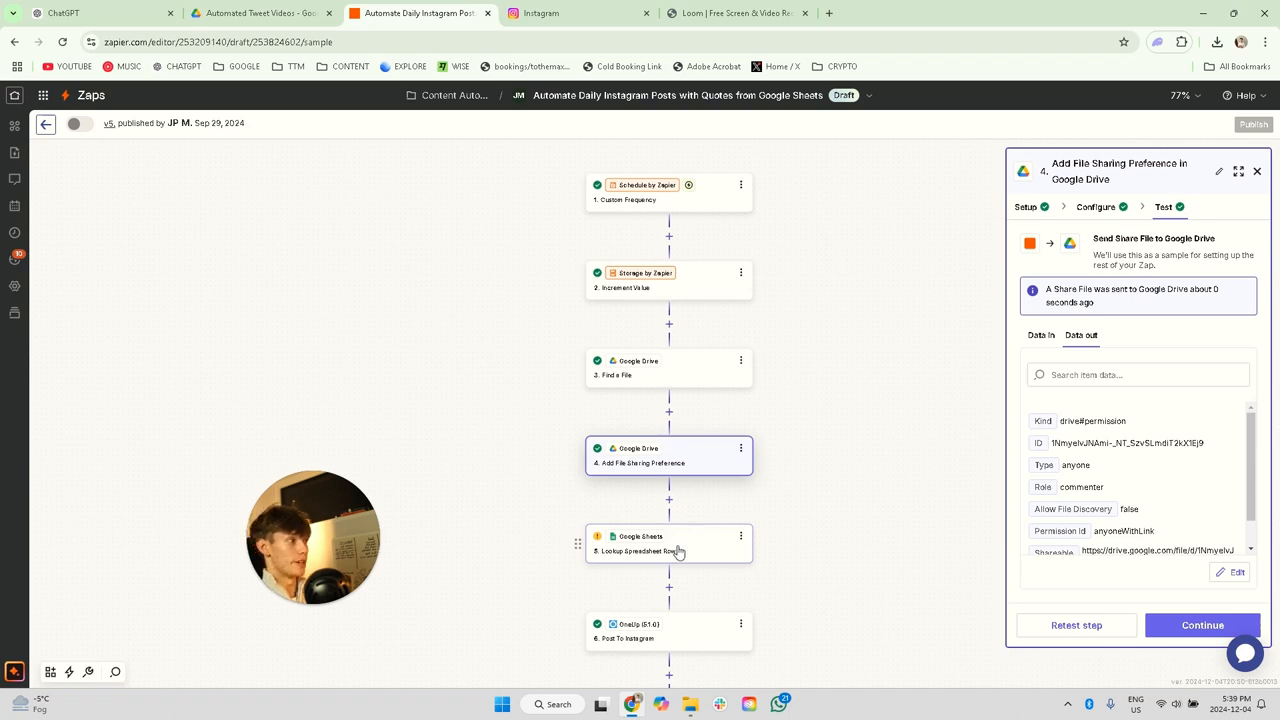
left_click(676, 548)
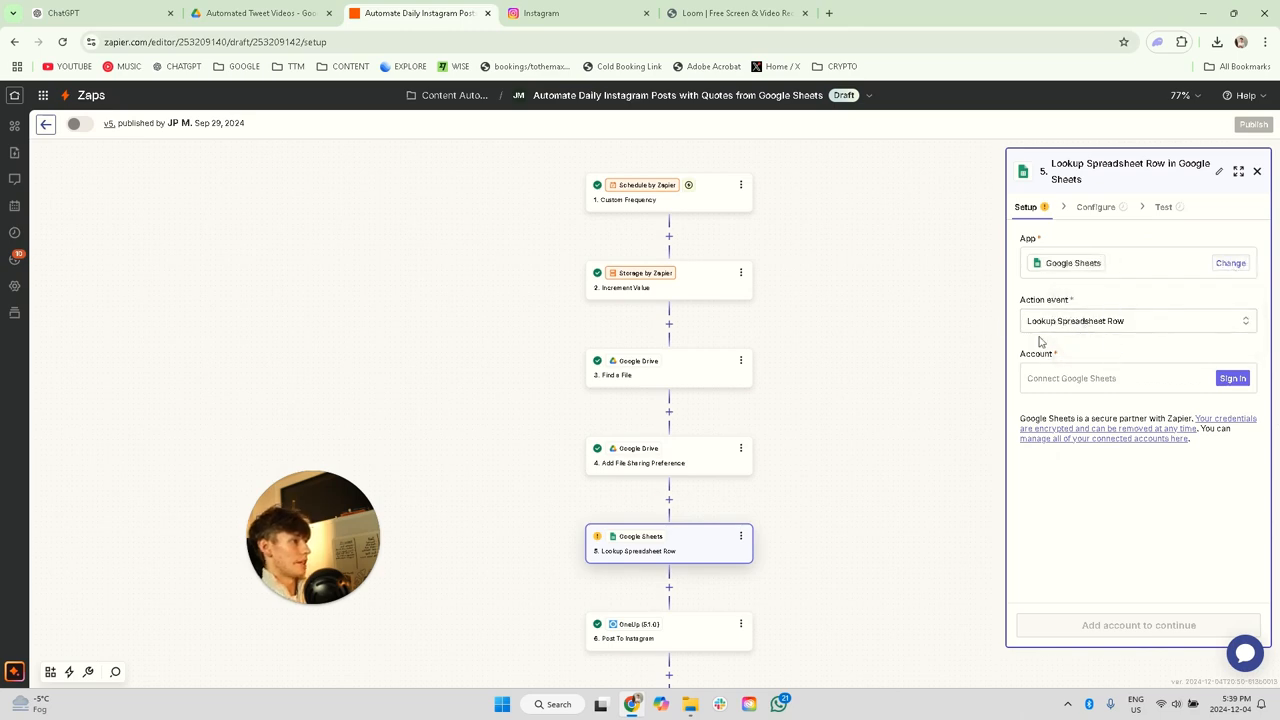
left_click(1236, 377)
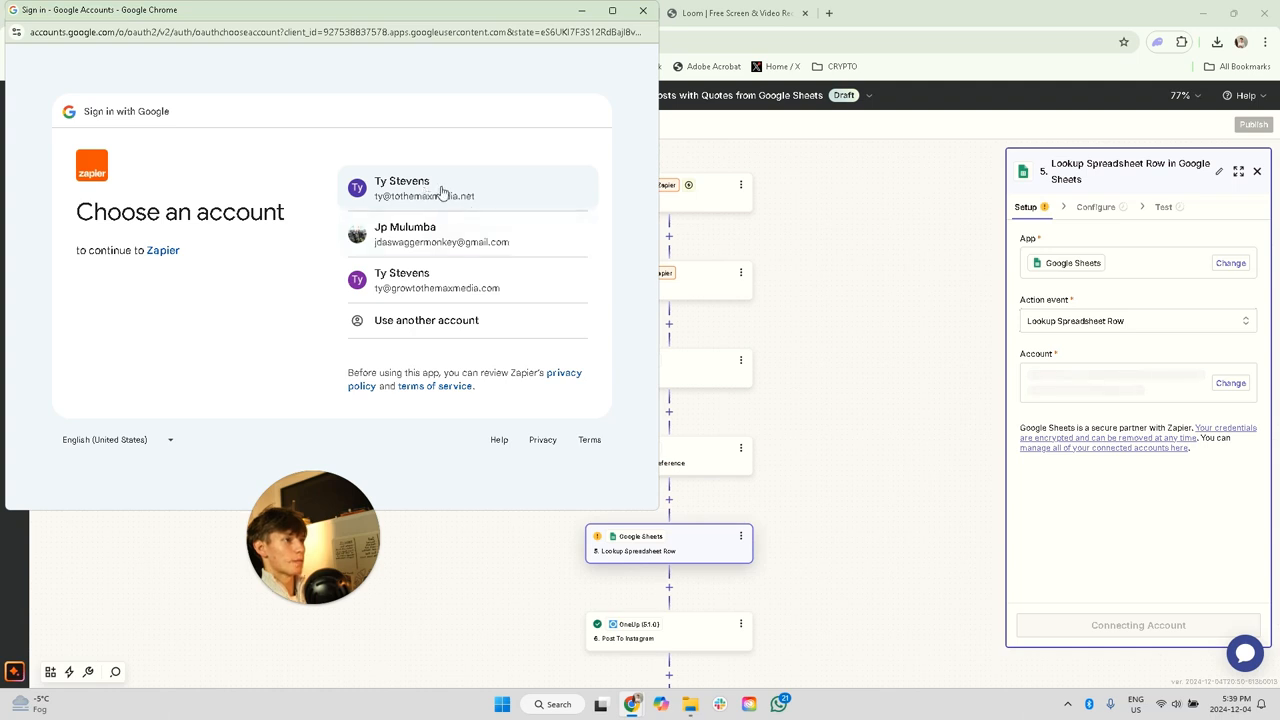
left_click(441, 191)
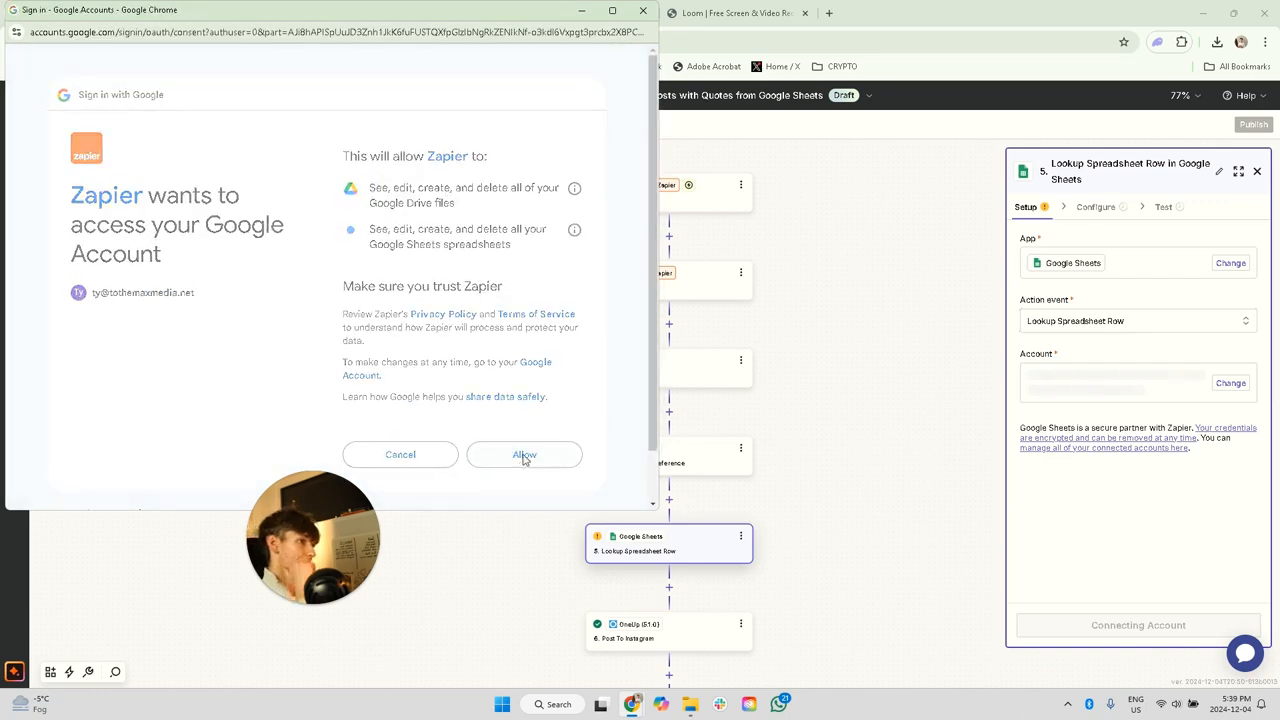
left_click(522, 456)
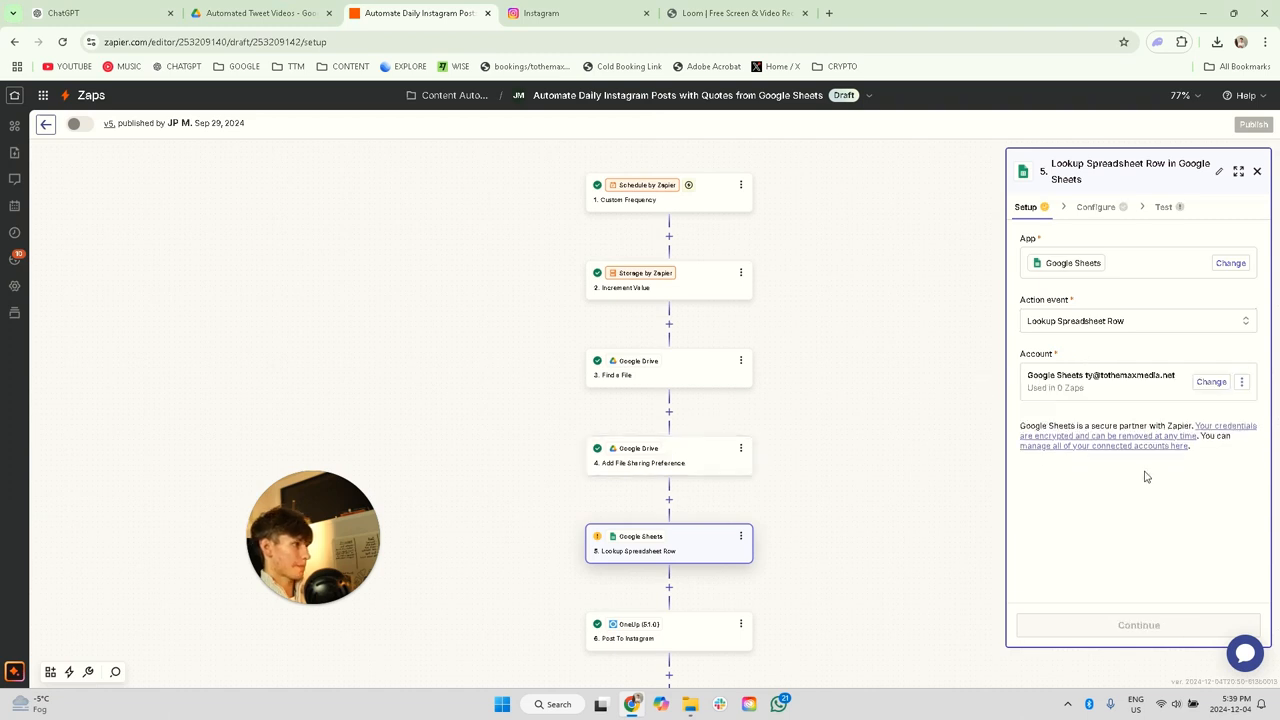
Step: Set the Drive of the Lookup Spreadsheet Row step to My Google Drive and its Spreadsheet to Ty Tweets
left_click(1098, 208)
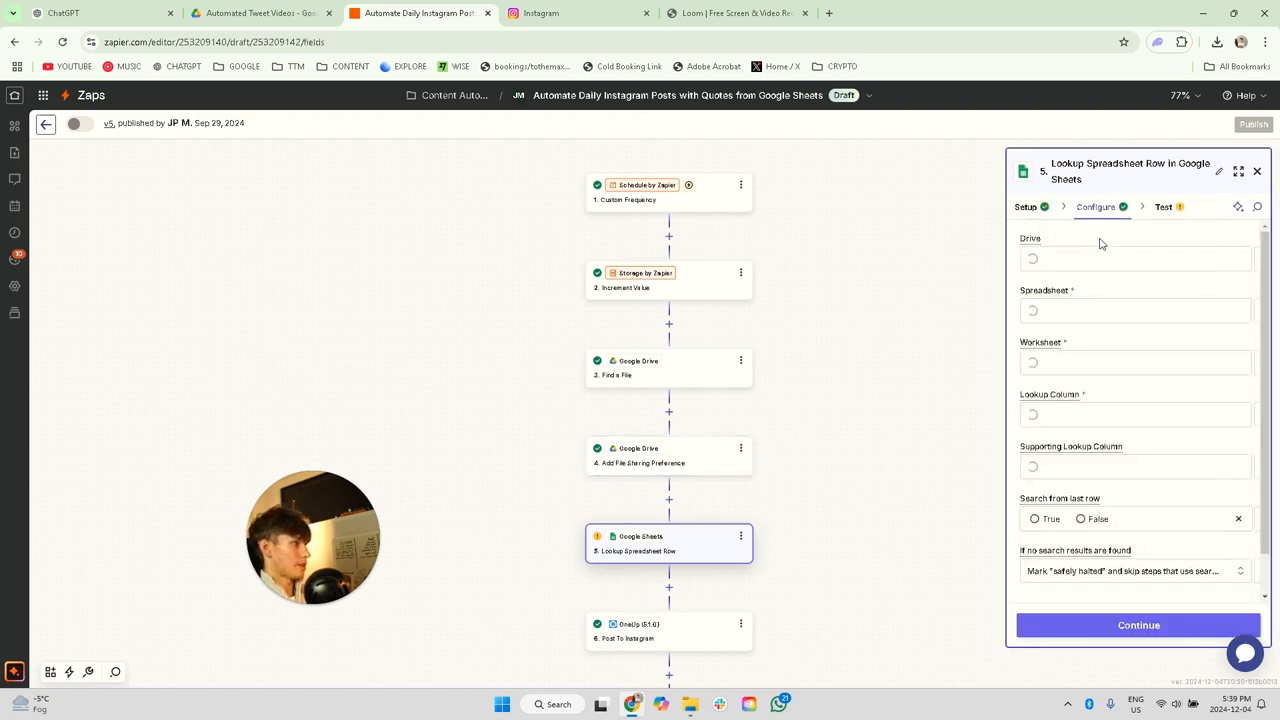
left_click(1083, 262)
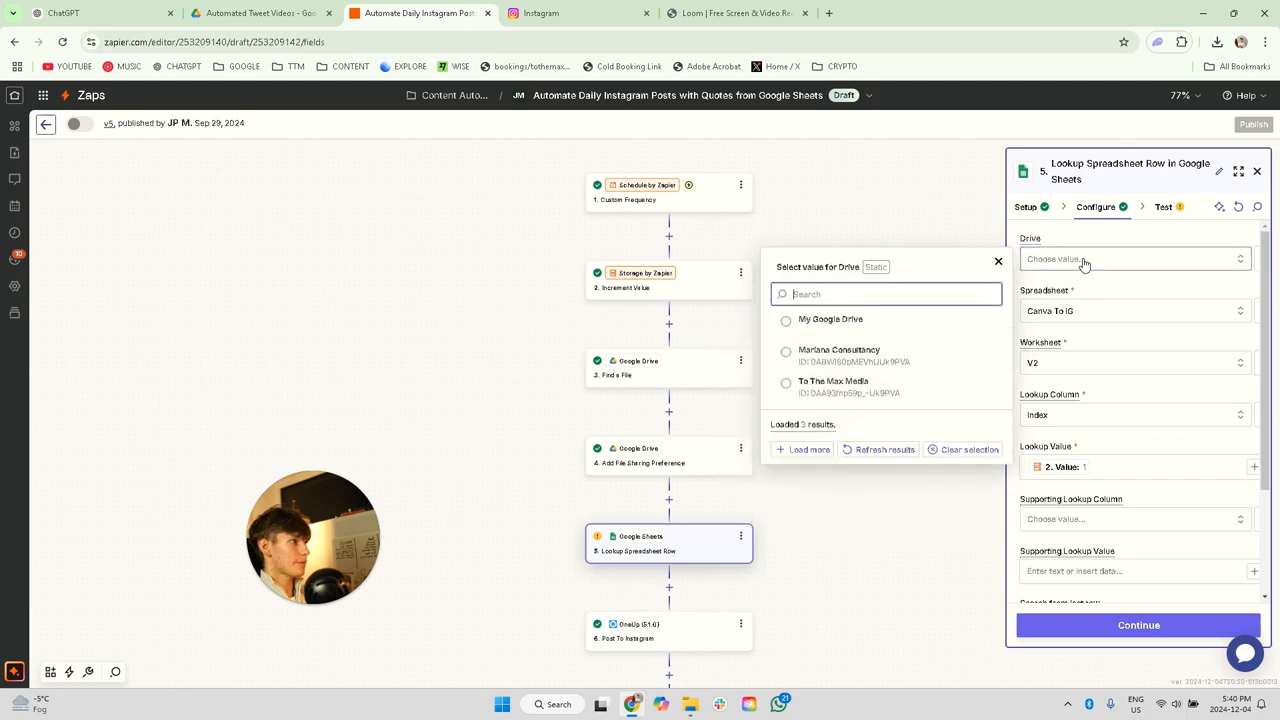
left_click(833, 320)
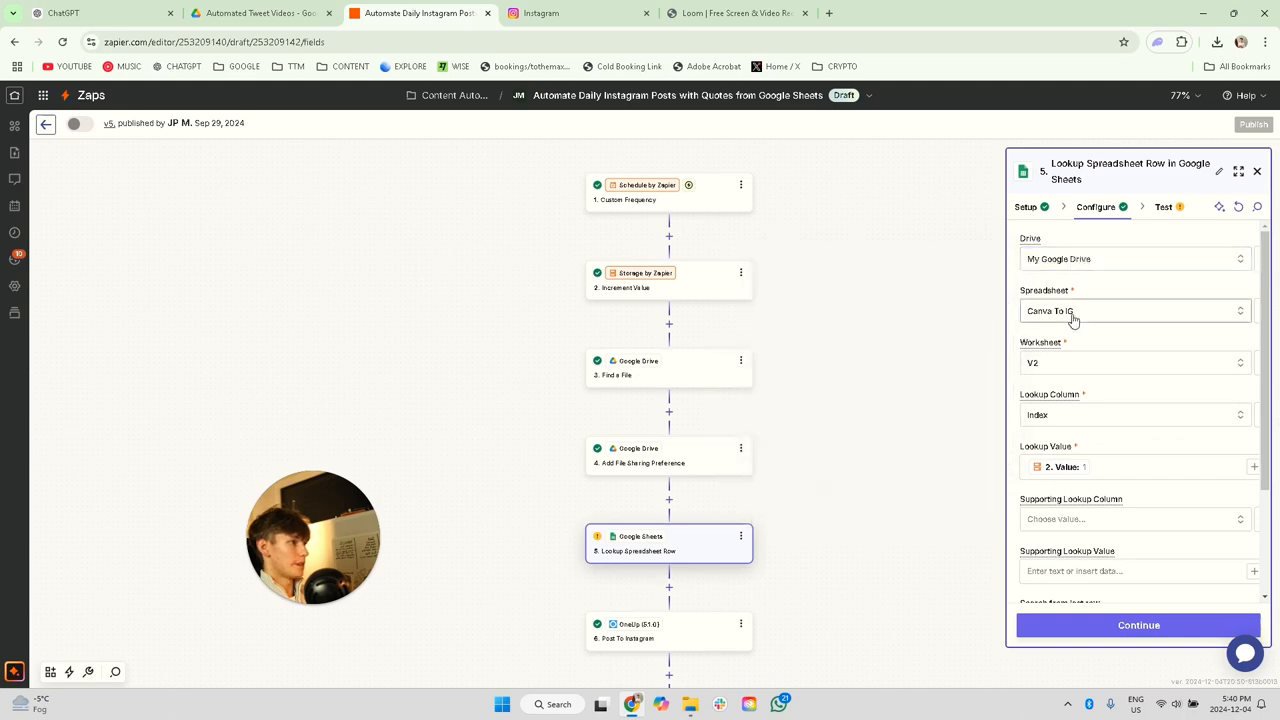
left_click(1073, 316)
left_click(838, 428)
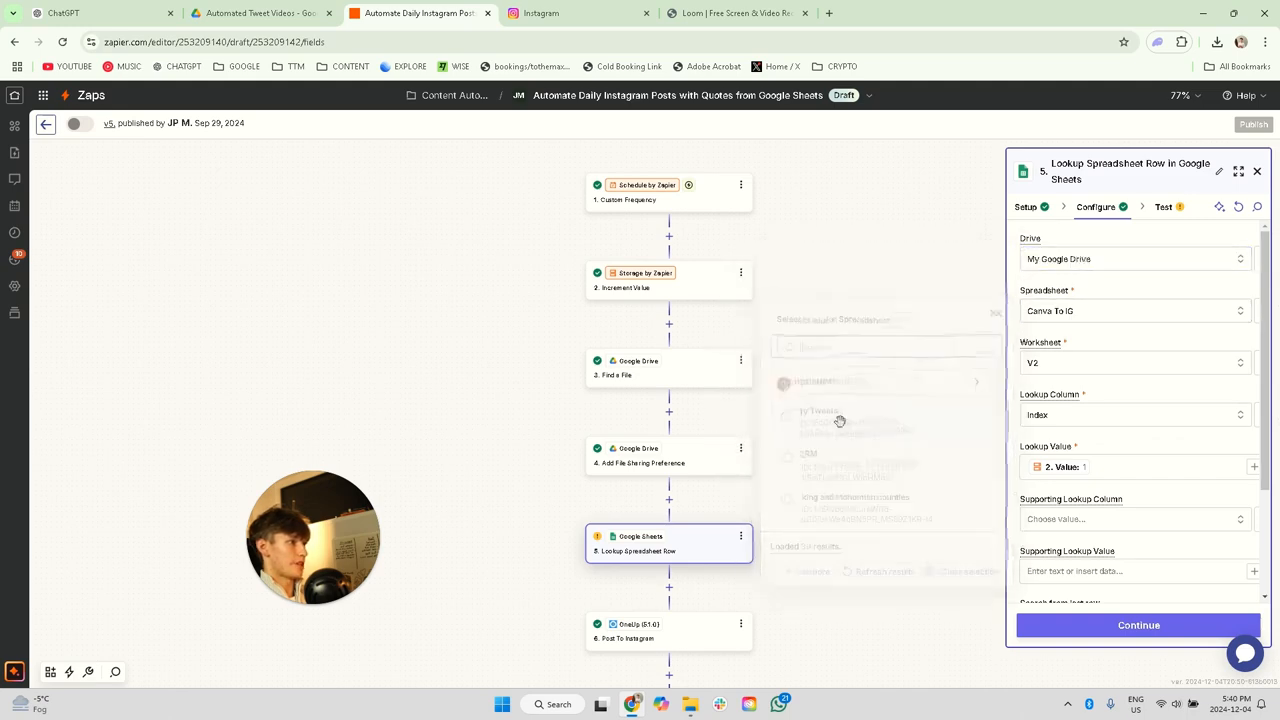
Step: Set the Worksheet of the Lookup Spreadsheet Row step to Copy of Sheet1 and its Lookup Column to Index
left_click(1047, 368)
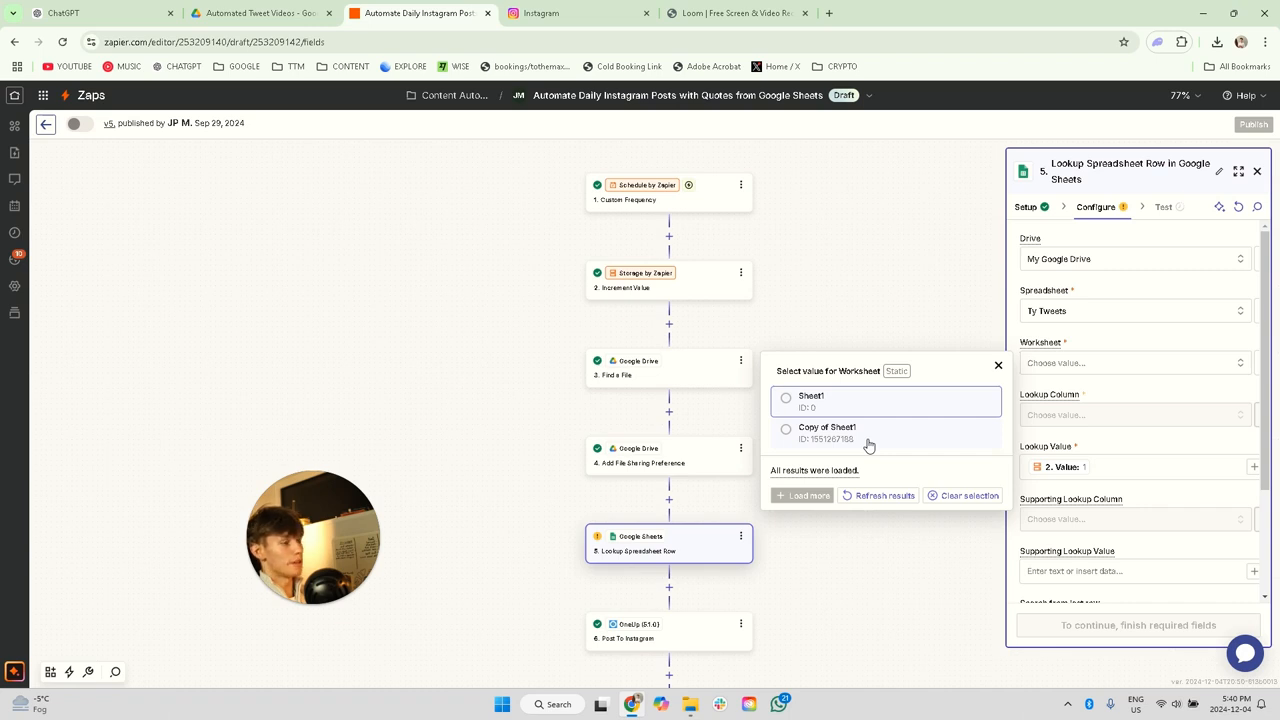
left_click(866, 434)
left_click(1087, 424)
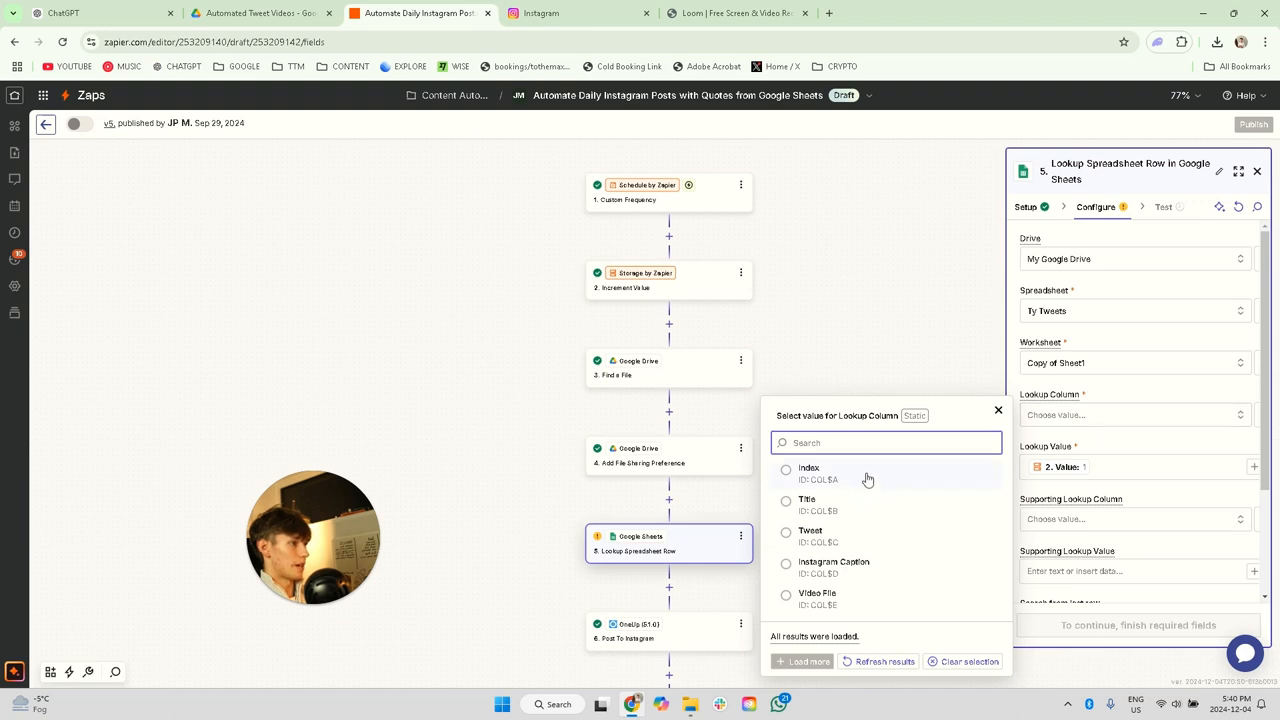
left_click(866, 476)
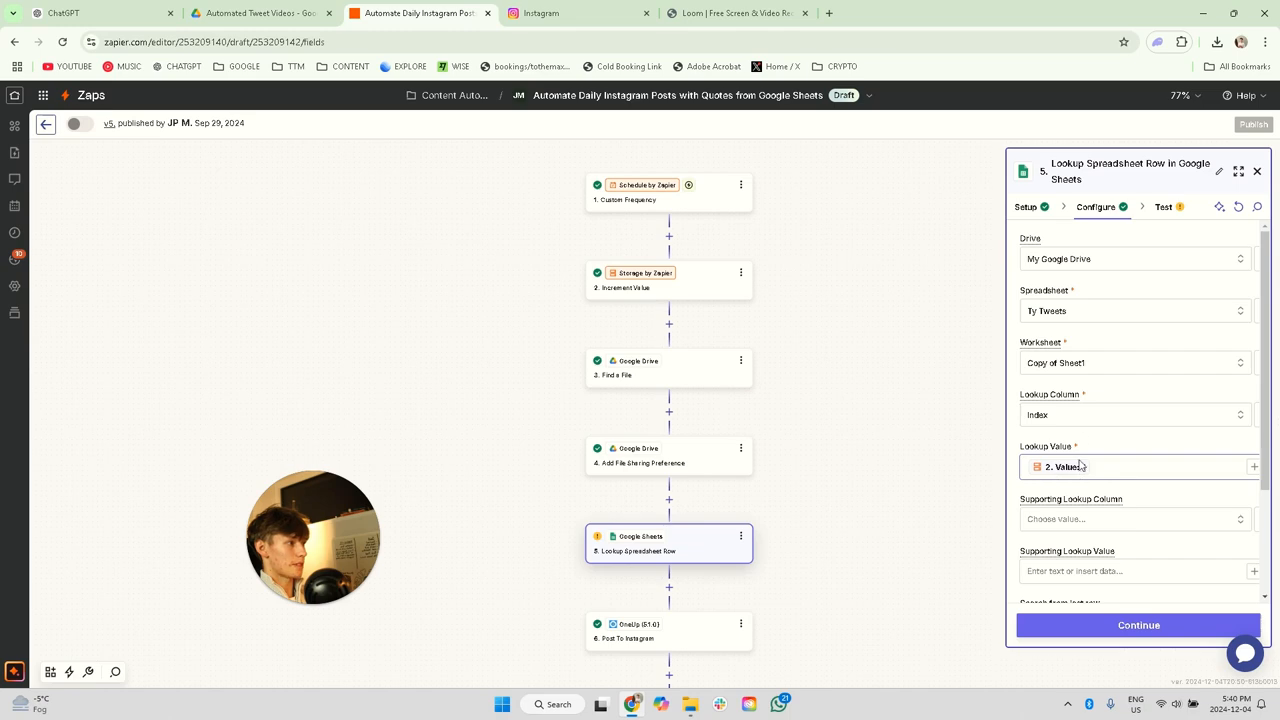
Step: Remap the Lookup Value of the Lookup Spreadsheet Row step to the Value output of the Increment Value step
left_click(1187, 474)
key("BackSpace")
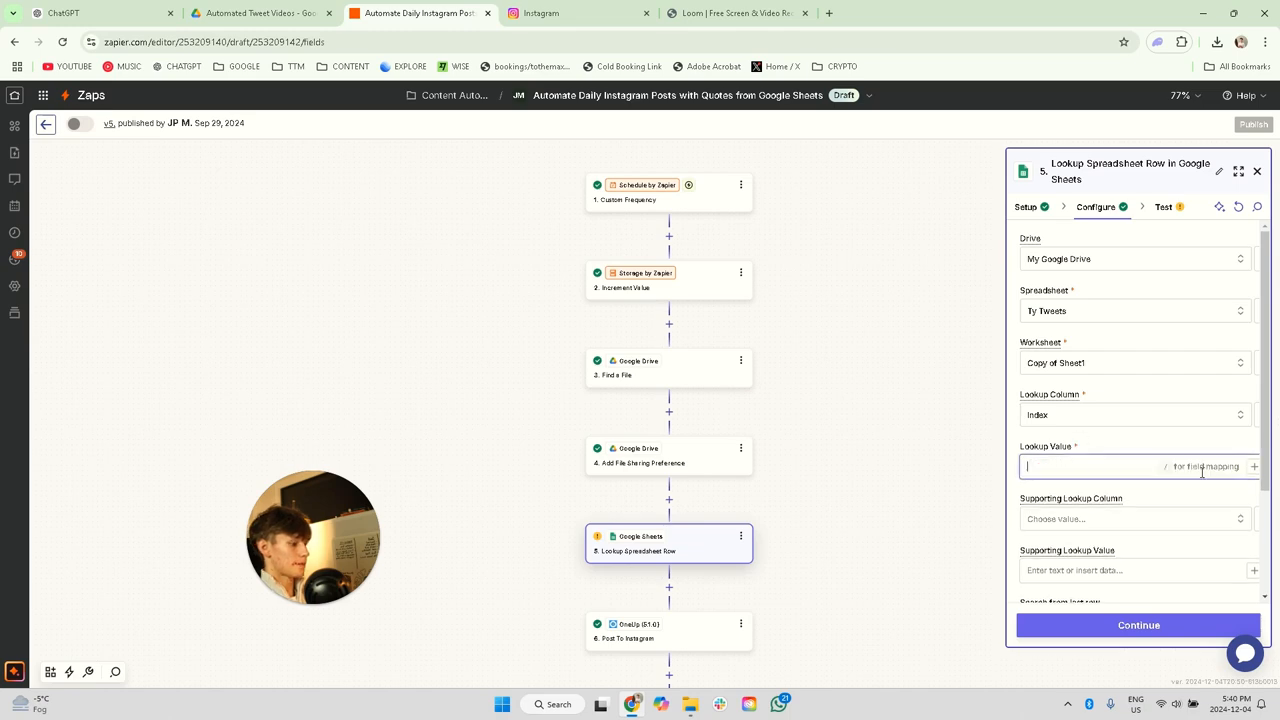
left_click(1253, 467)
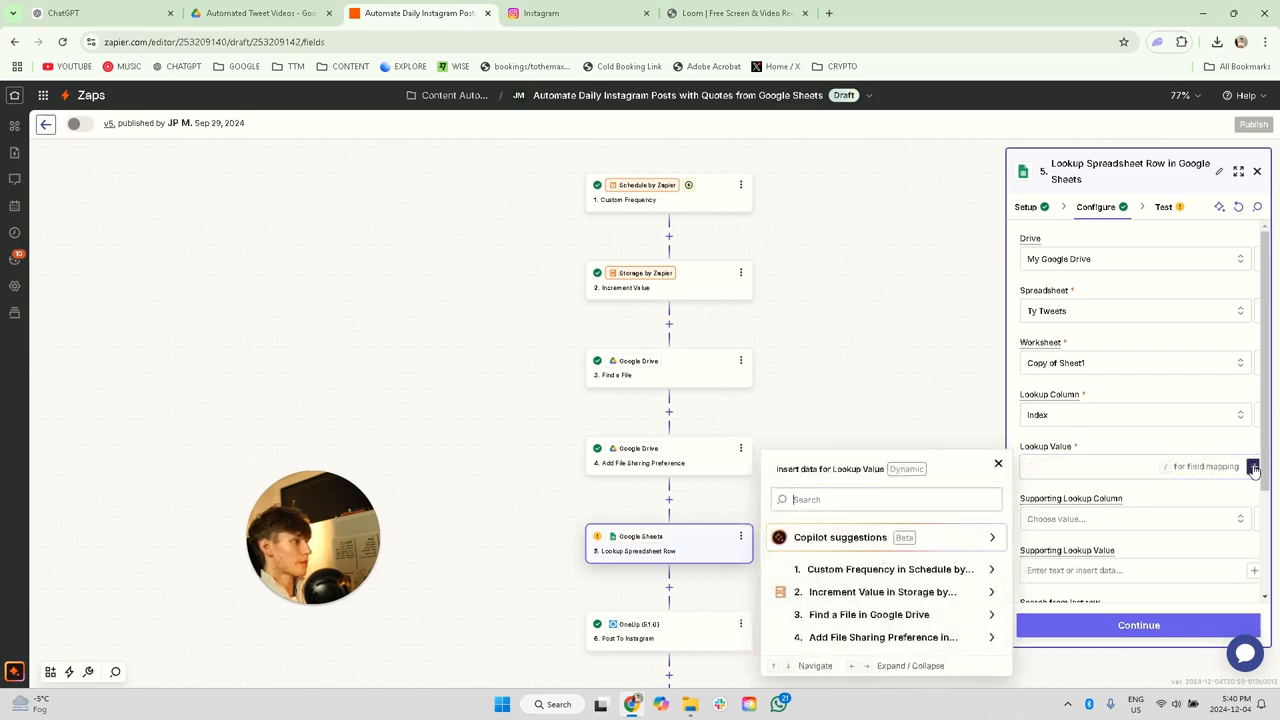
left_click(856, 591)
left_click(834, 541)
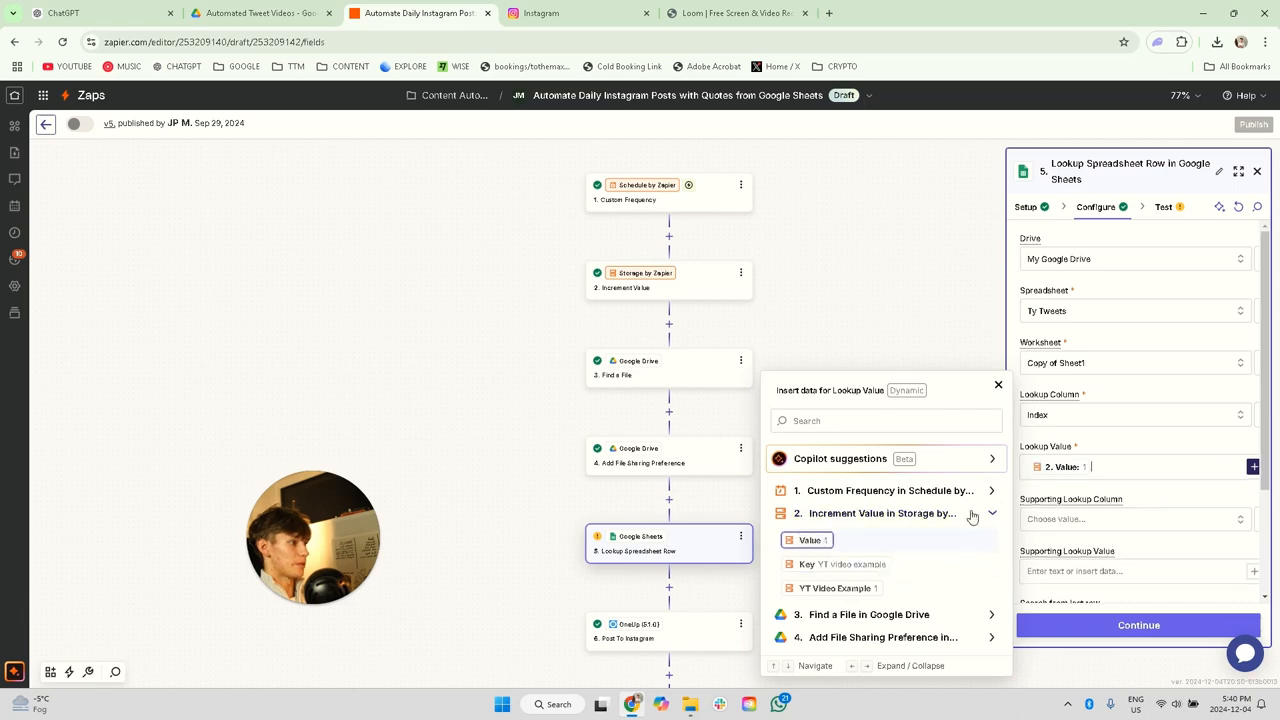
left_click(1118, 508)
Step: Test the Lookup Spreadsheet Row step and examine the Instagram Caption in the returned row data
scroll(1125, 497, "down", 1)
scroll(1122, 495, "down", 3)
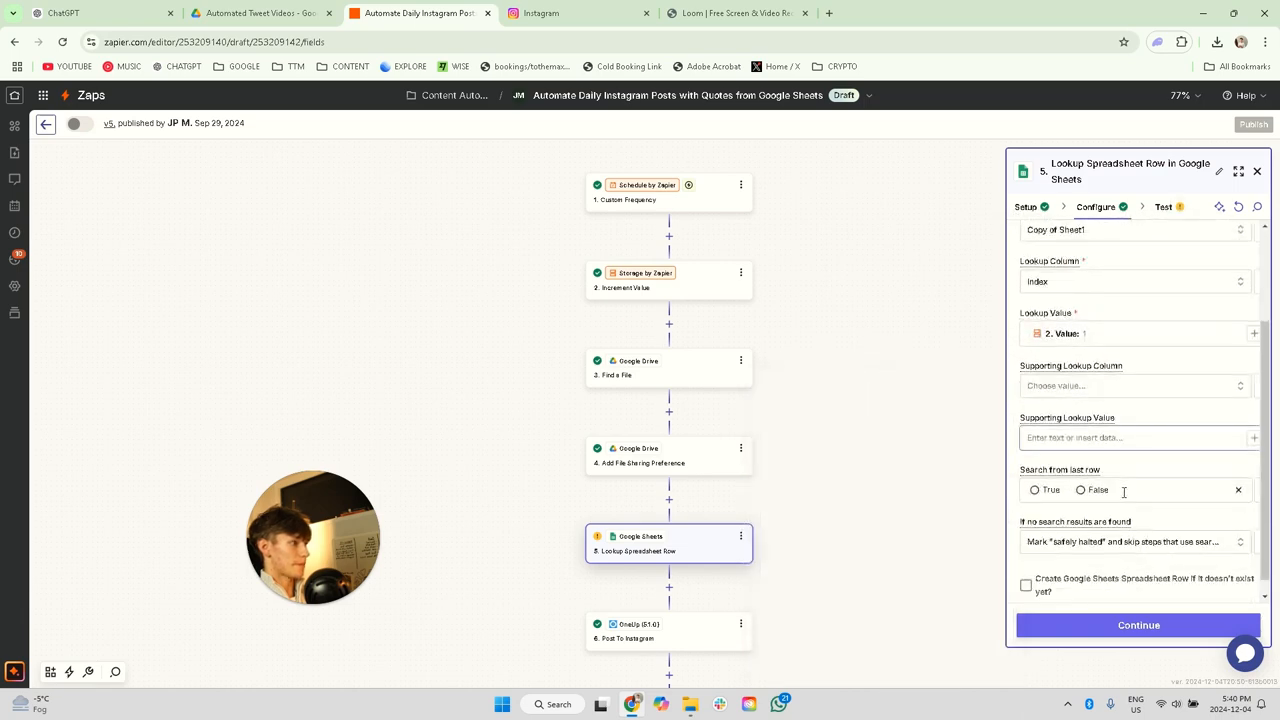
left_click(1110, 623)
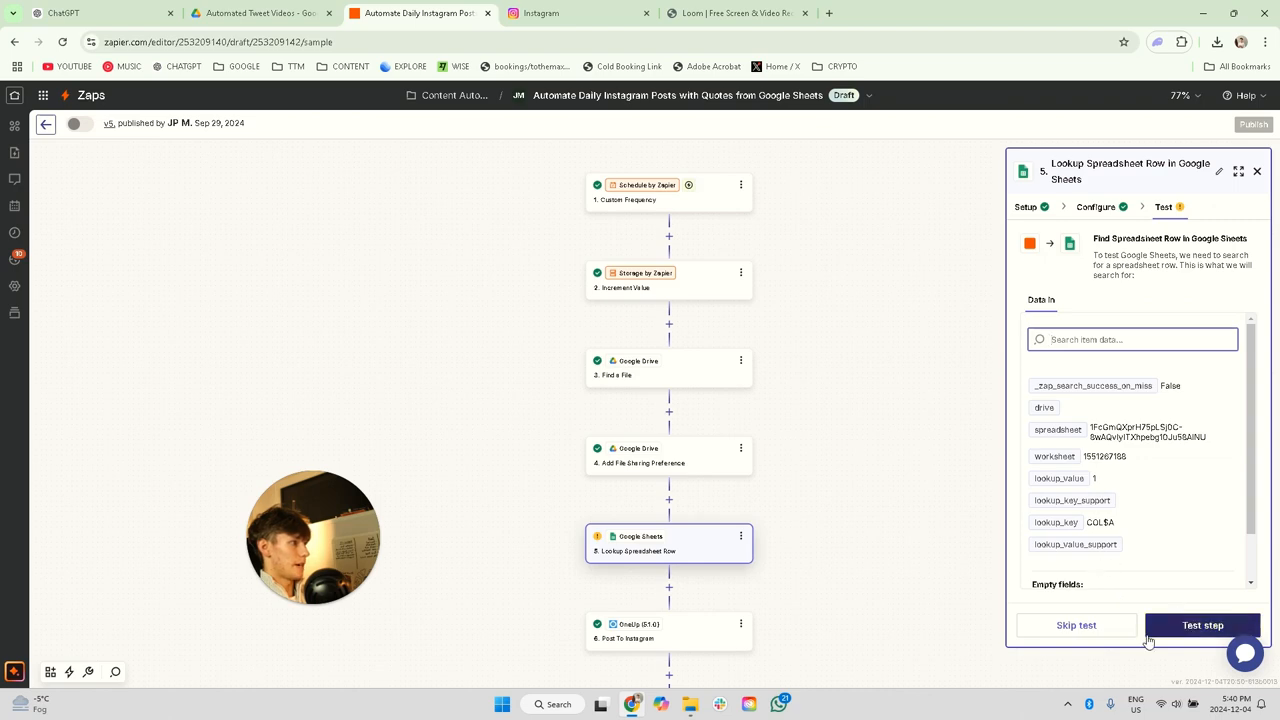
left_click(1190, 625)
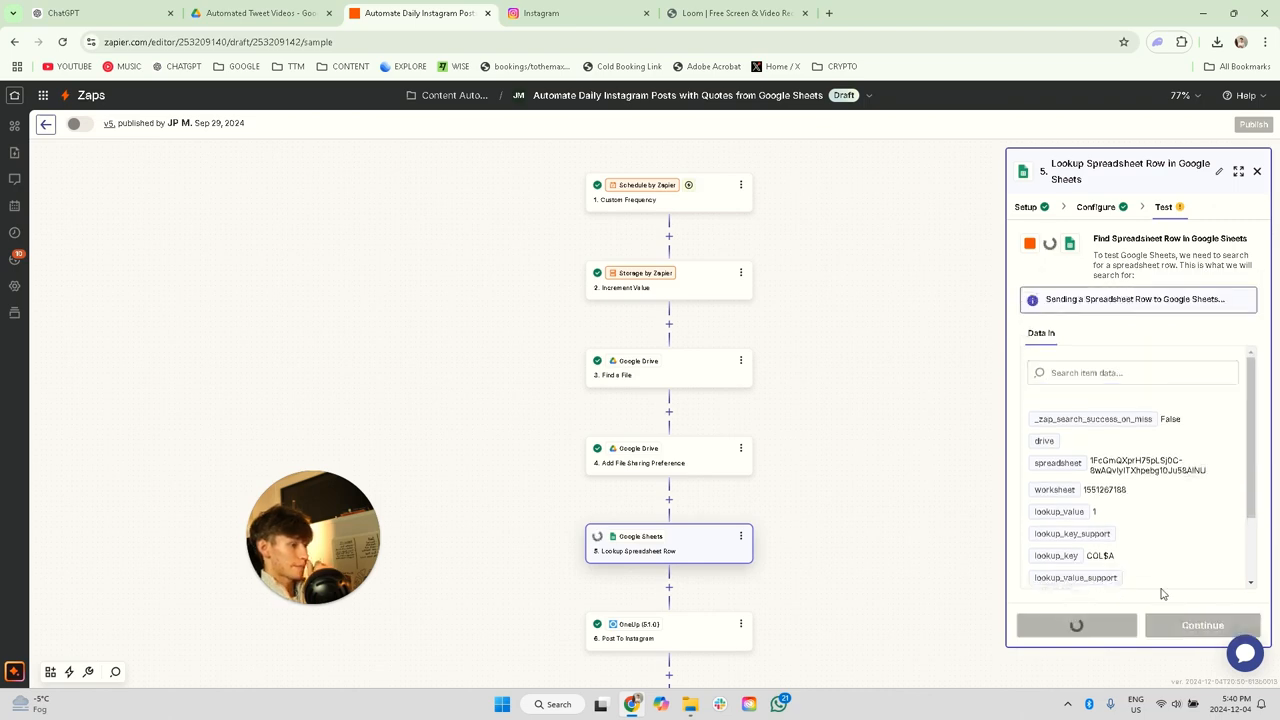
scroll(1097, 484, "down", 1)
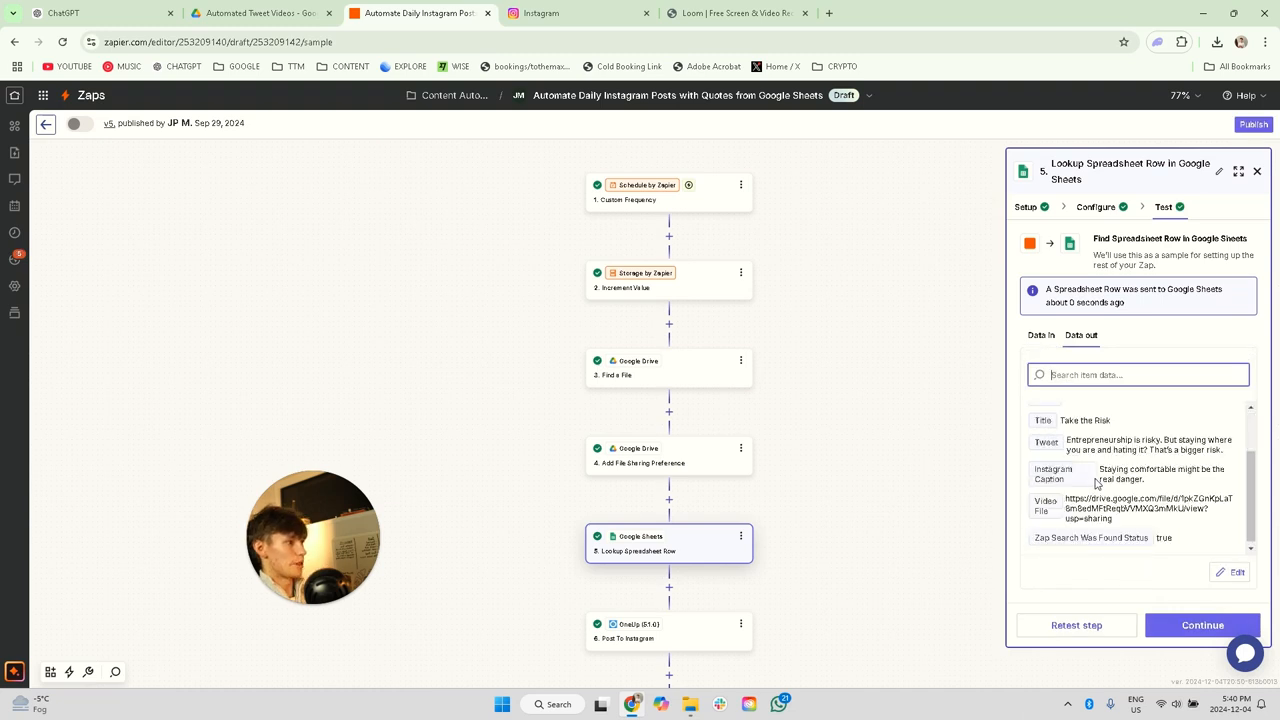
left_click_drag(1101, 470, 1168, 486)
left_click(1165, 487)
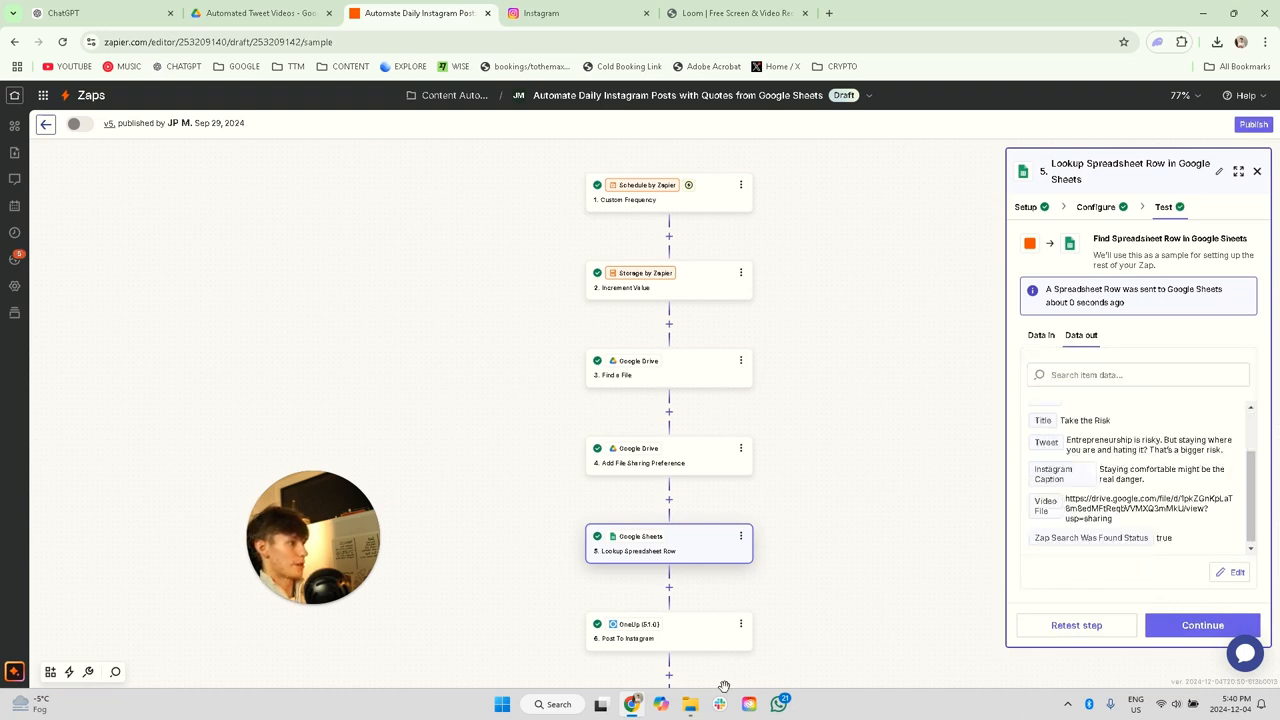
Step: Insert a OneUp action with the Create Post event between the Lookup Spreadsheet Row and Post To Instagram steps
left_click(679, 640)
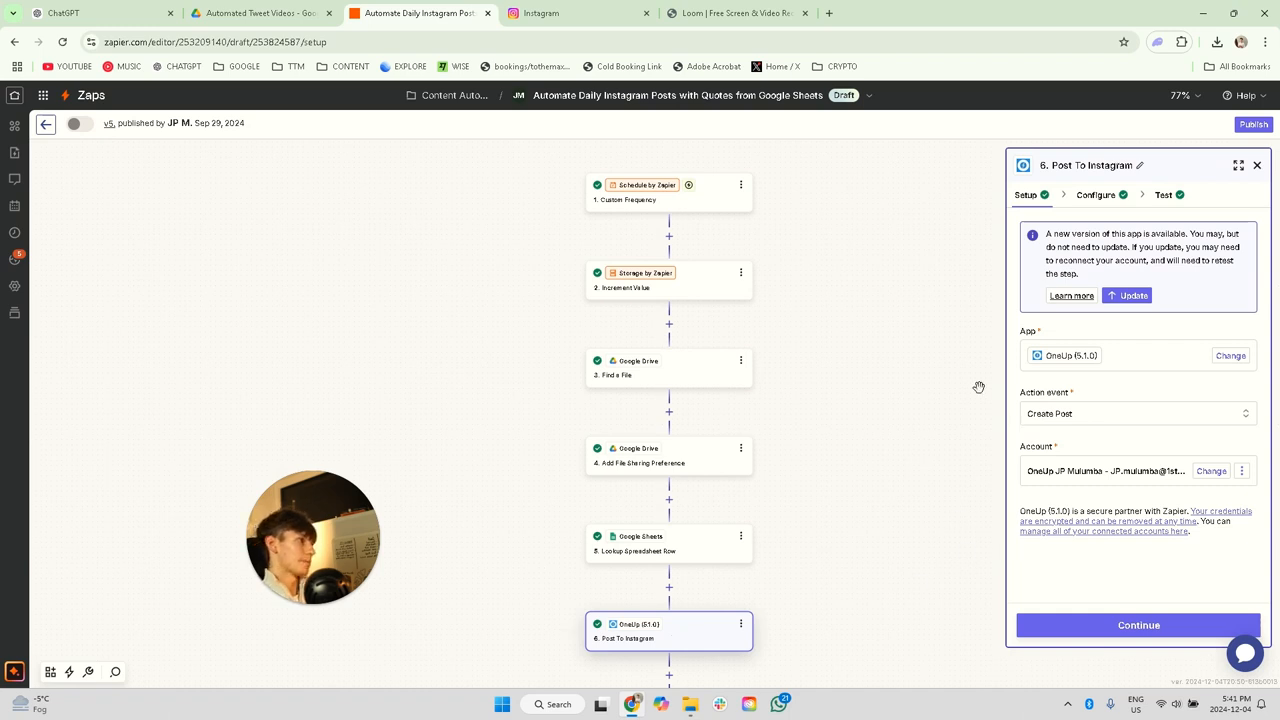
left_click(1128, 295)
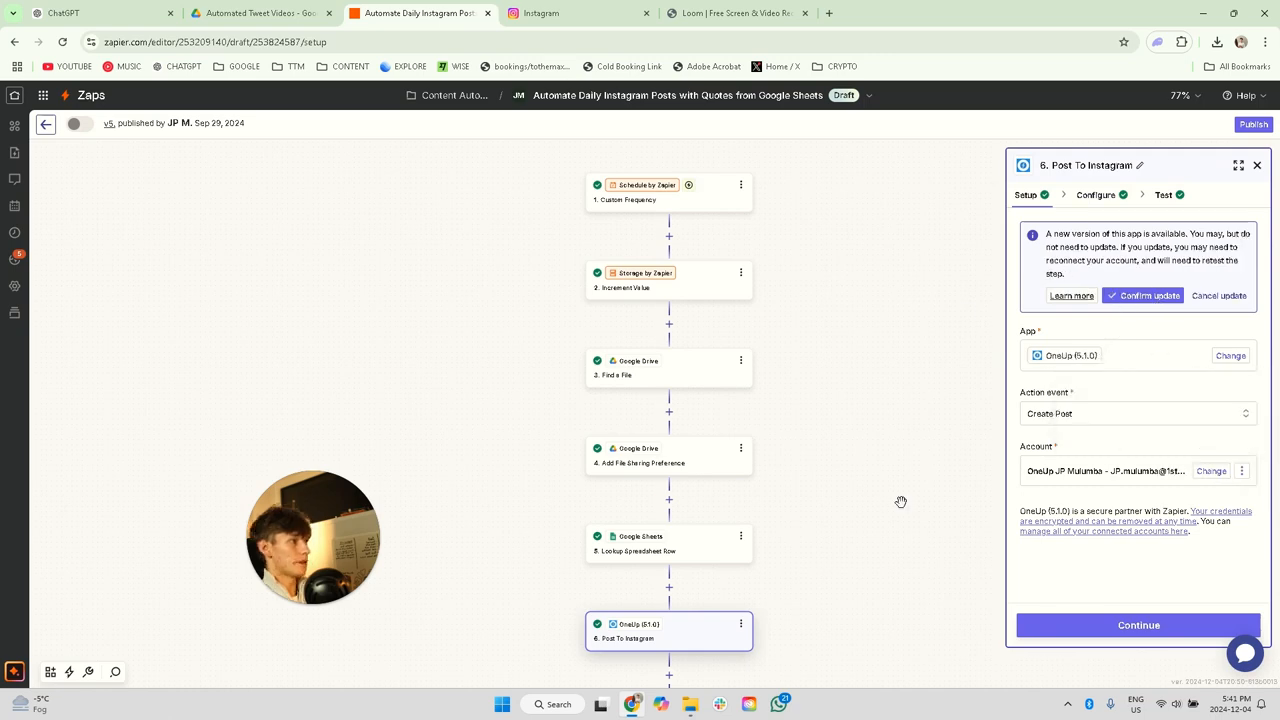
left_click(669, 589)
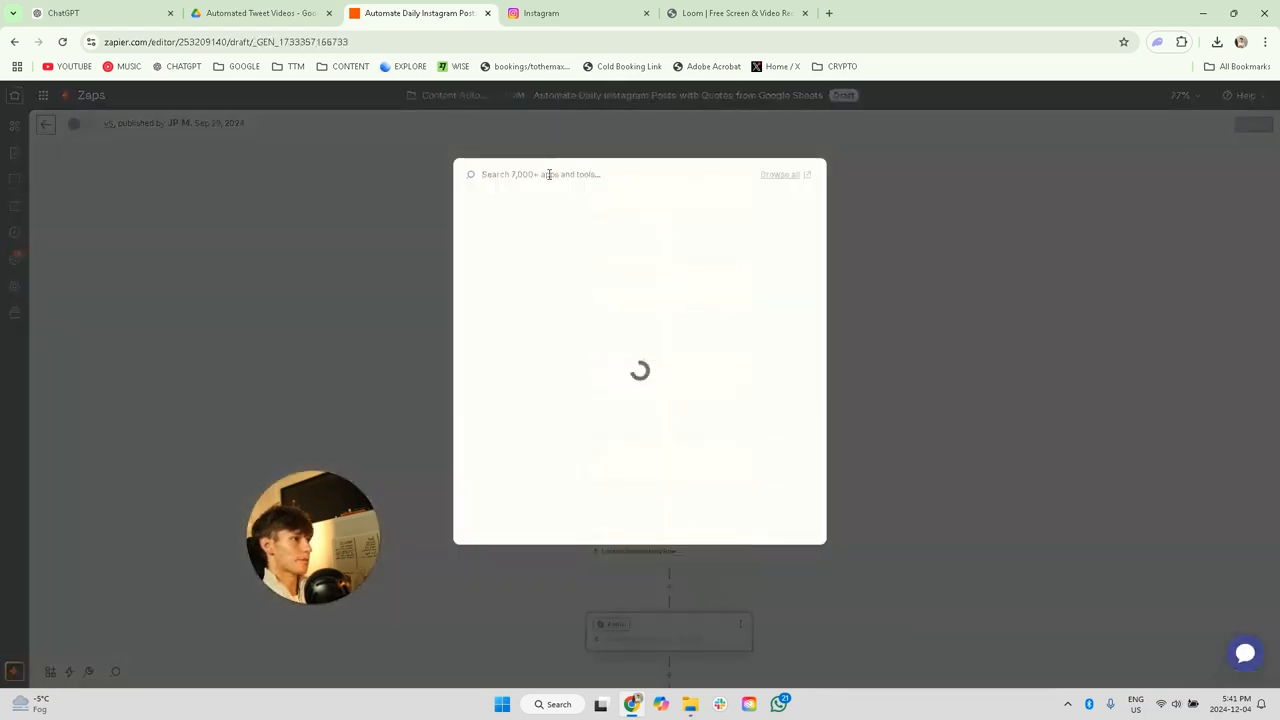
type("oneup")
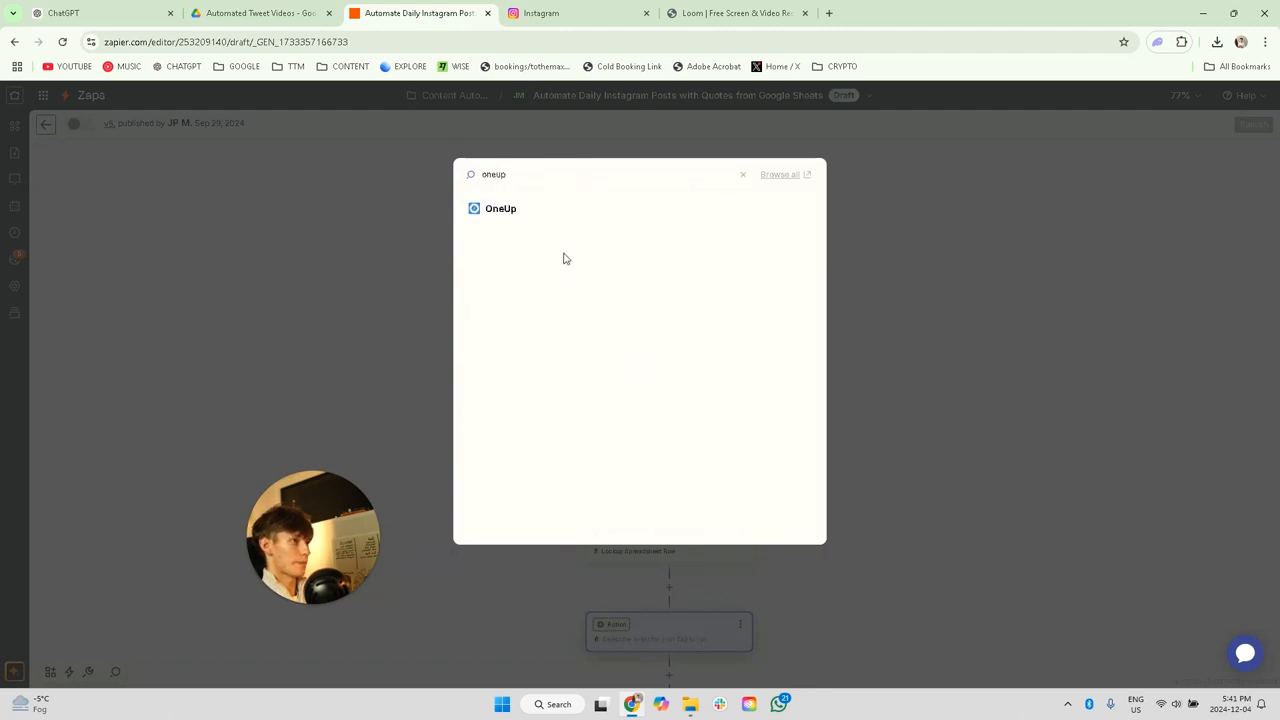
left_click(512, 222)
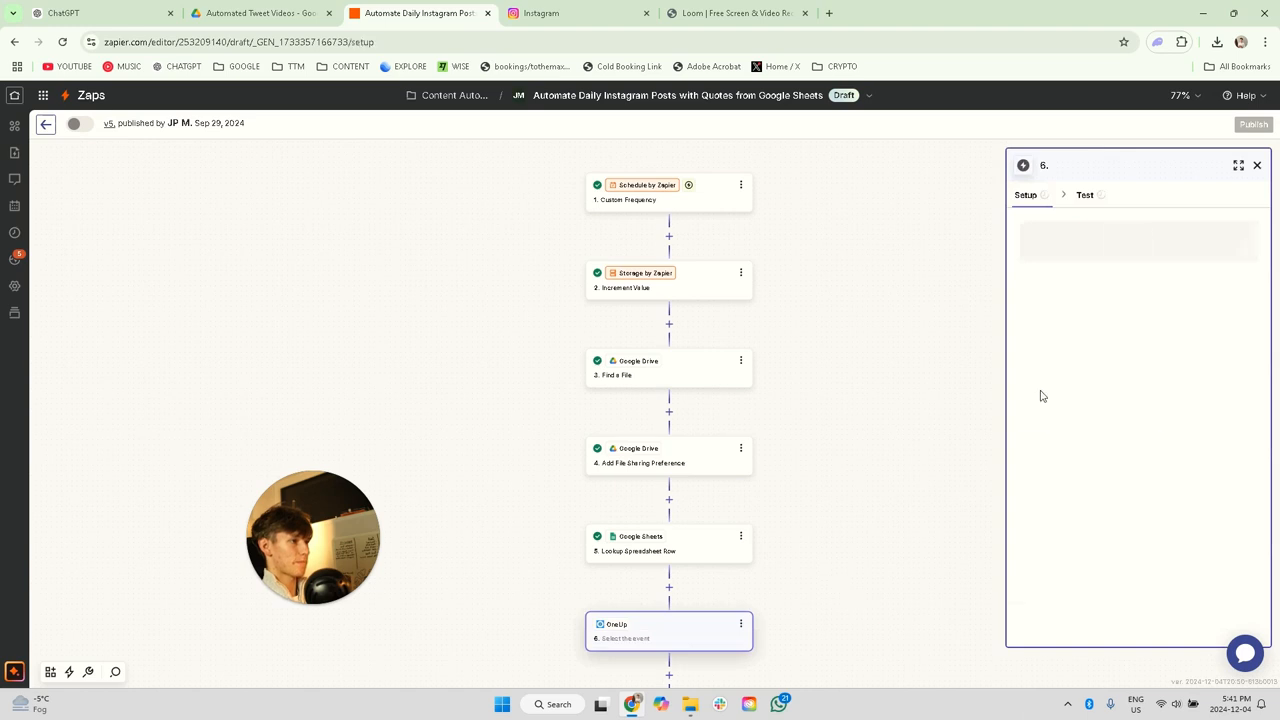
left_click(1063, 309)
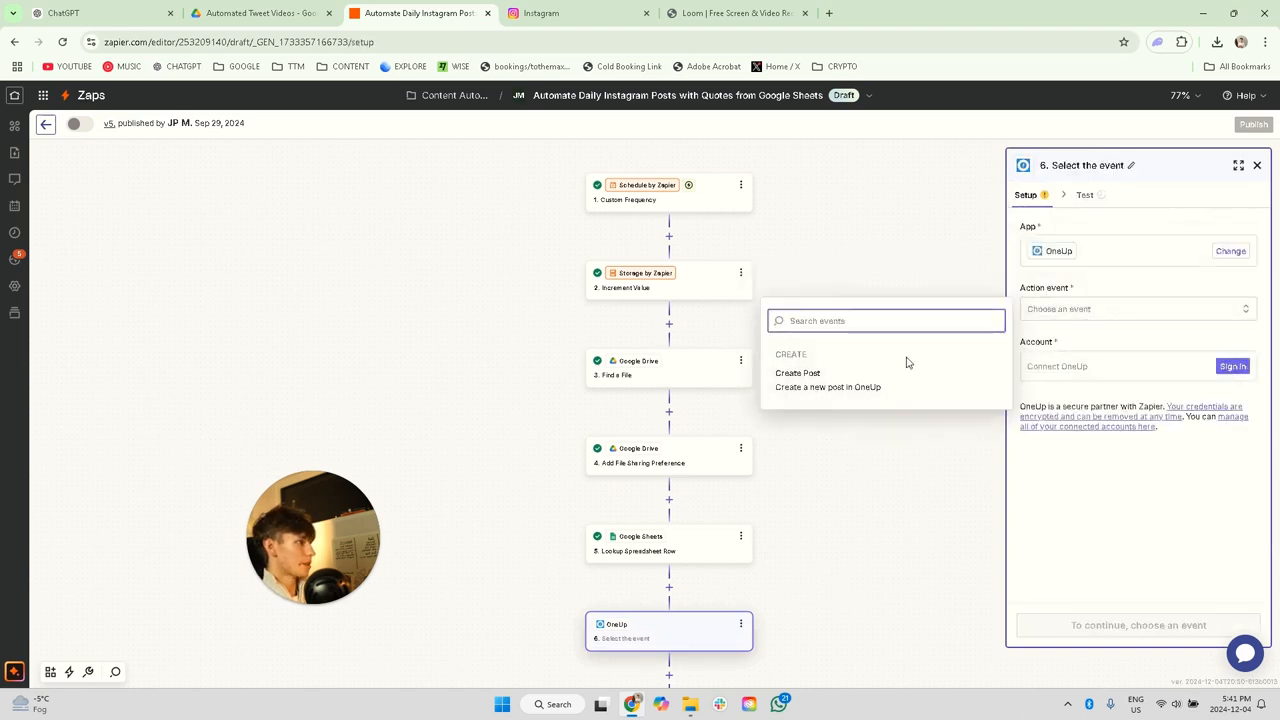
left_click(828, 373)
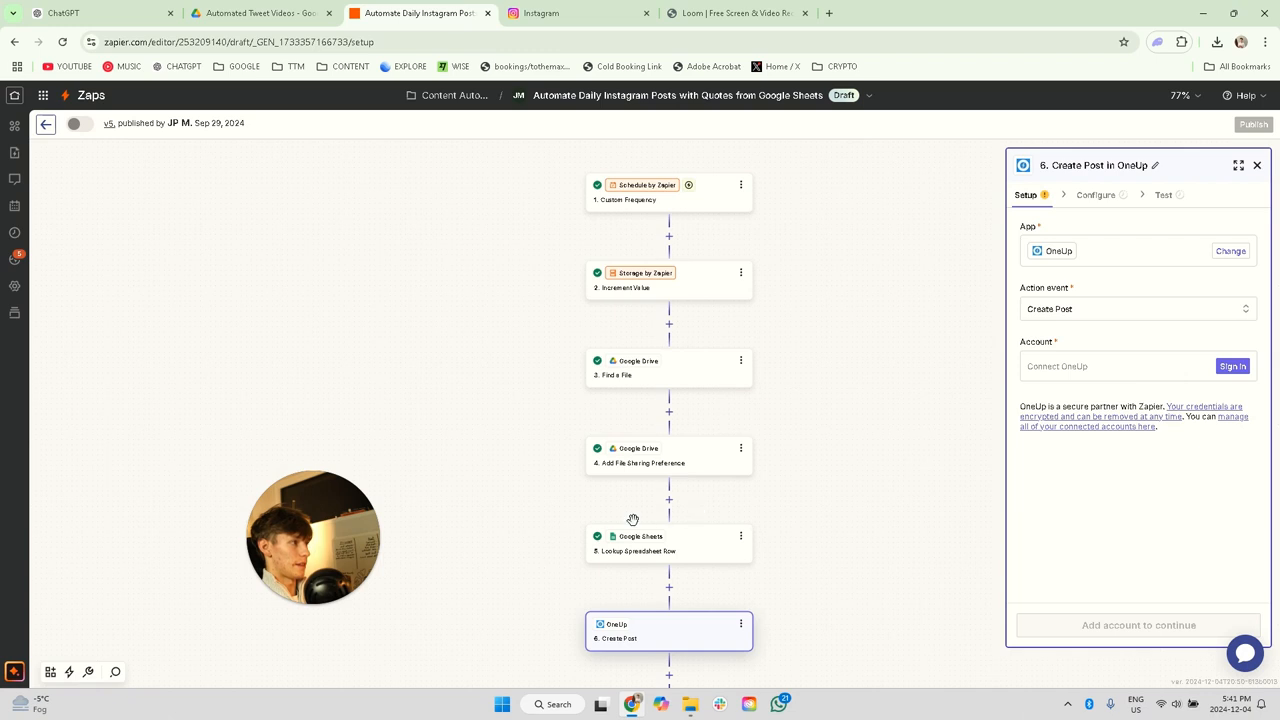
Step: Examine the configuration of the existing Post To Instagram step and look over the other posting steps below it
scroll(631, 517, "down", 1)
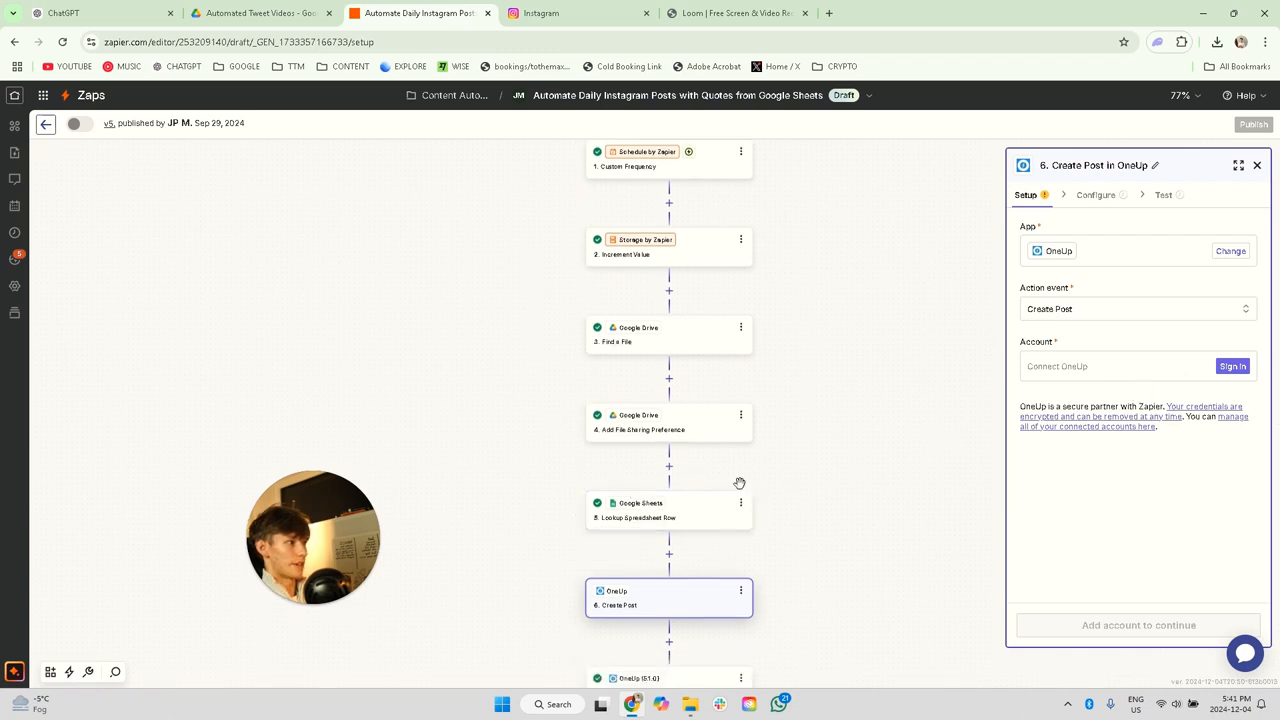
scroll(680, 514, "down", 1)
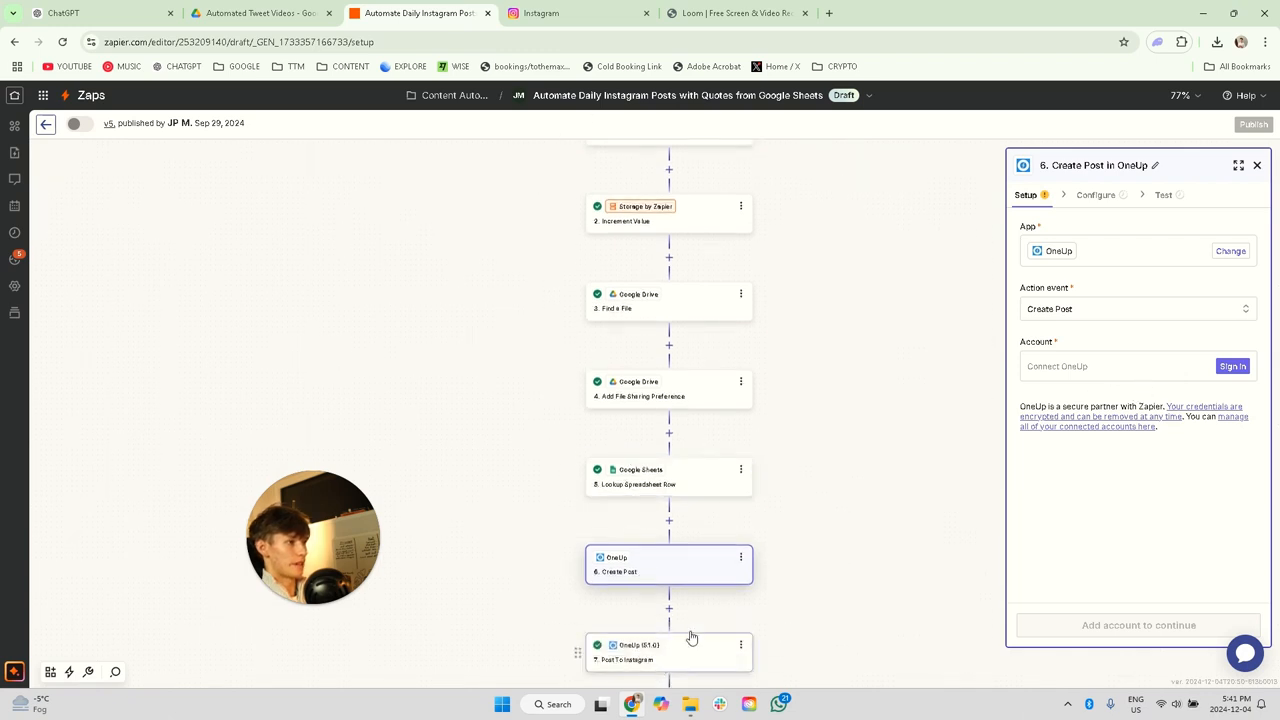
left_click(663, 661)
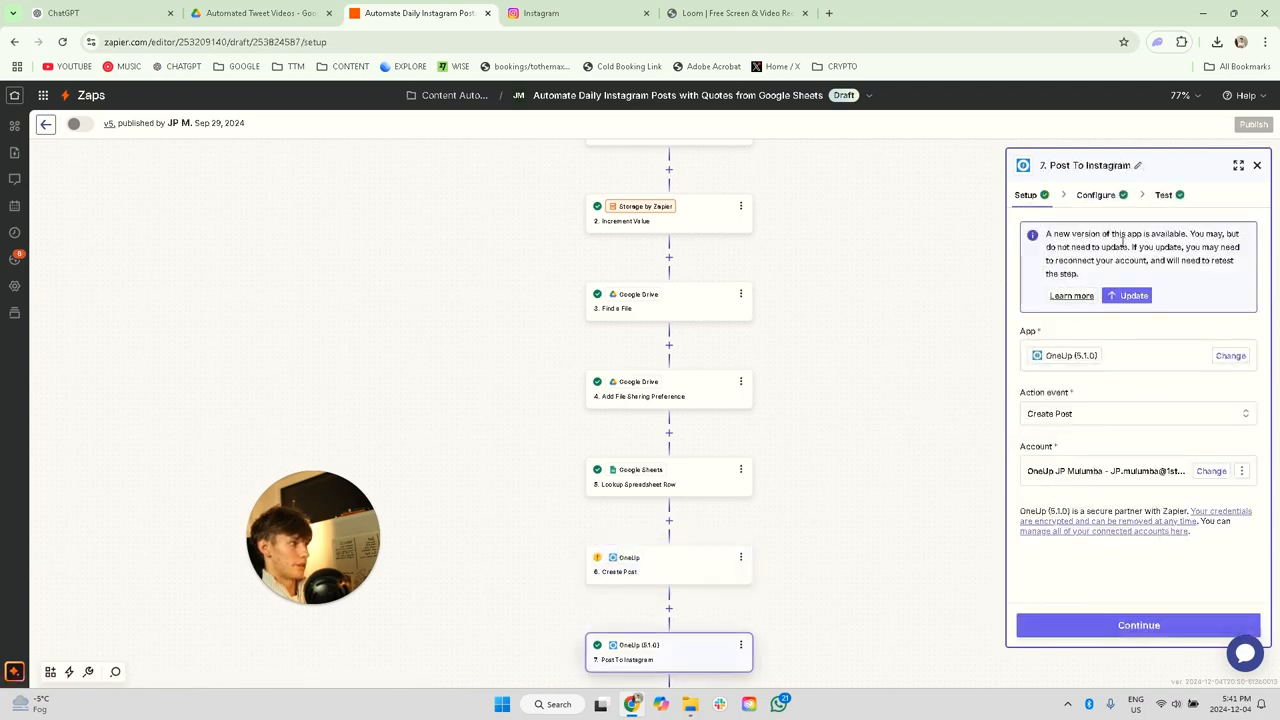
left_click(1099, 196)
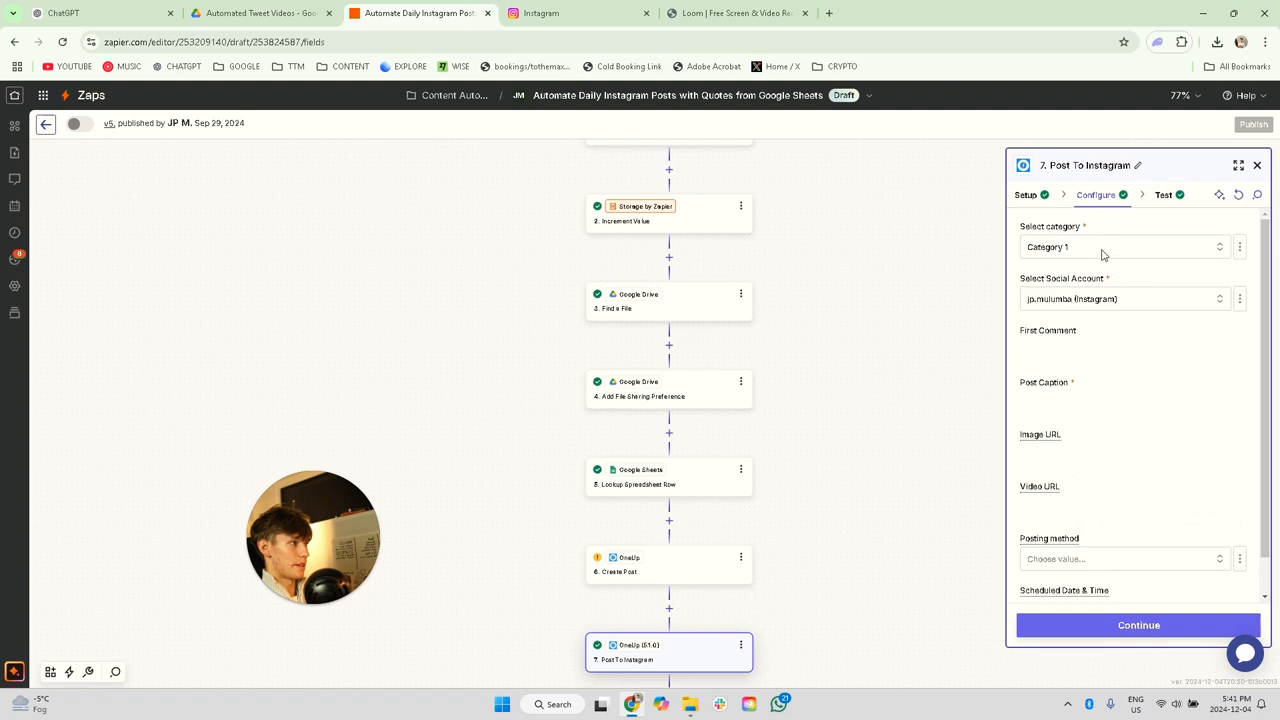
left_click(1105, 245)
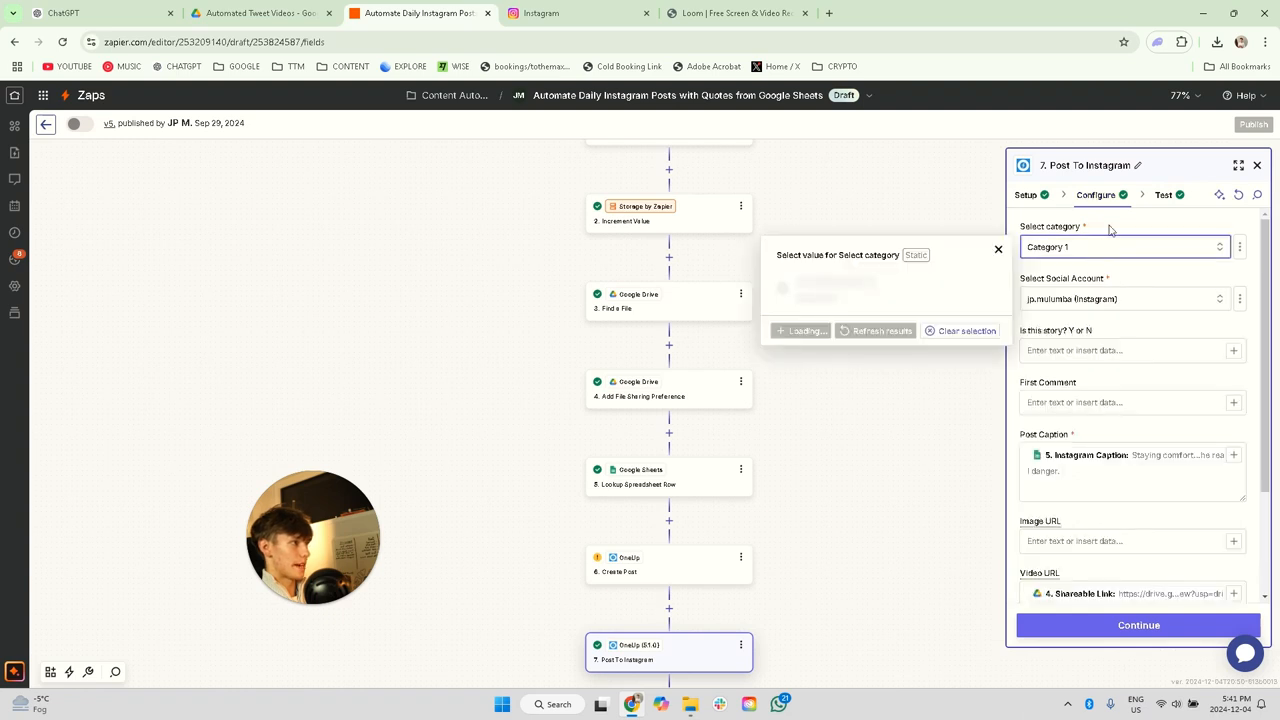
left_click(1110, 230)
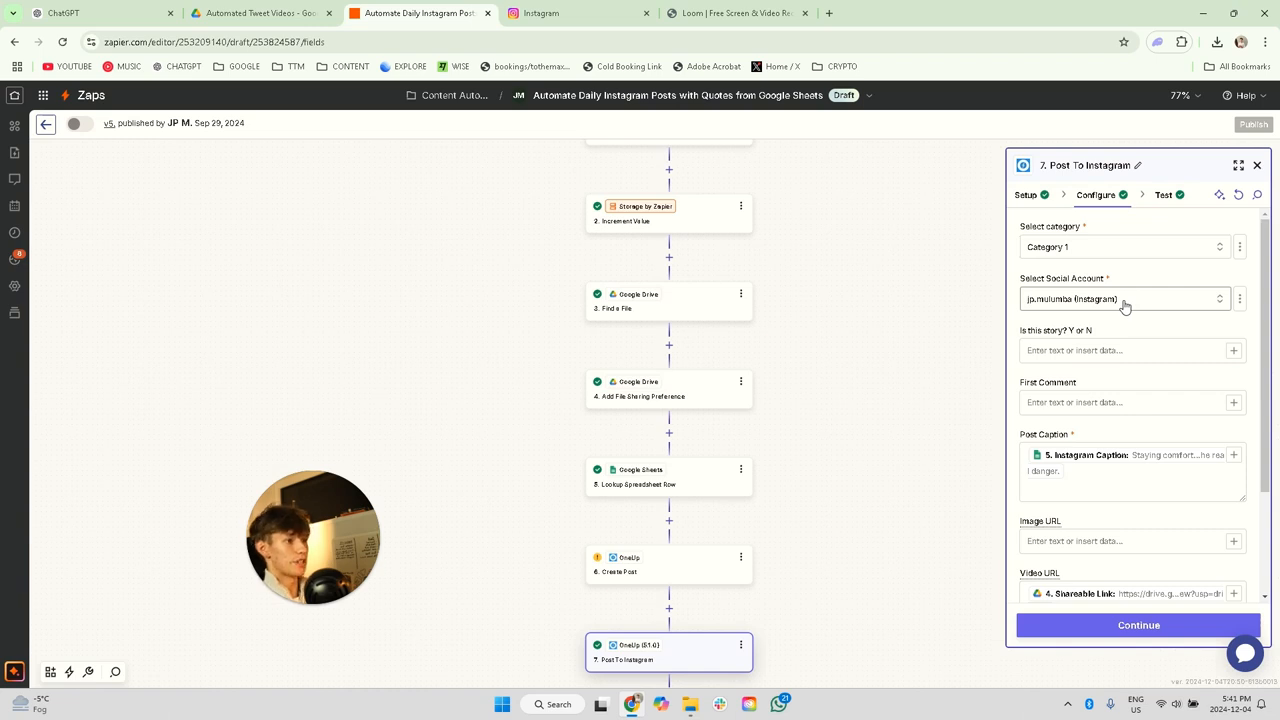
scroll(743, 549, "down", 3)
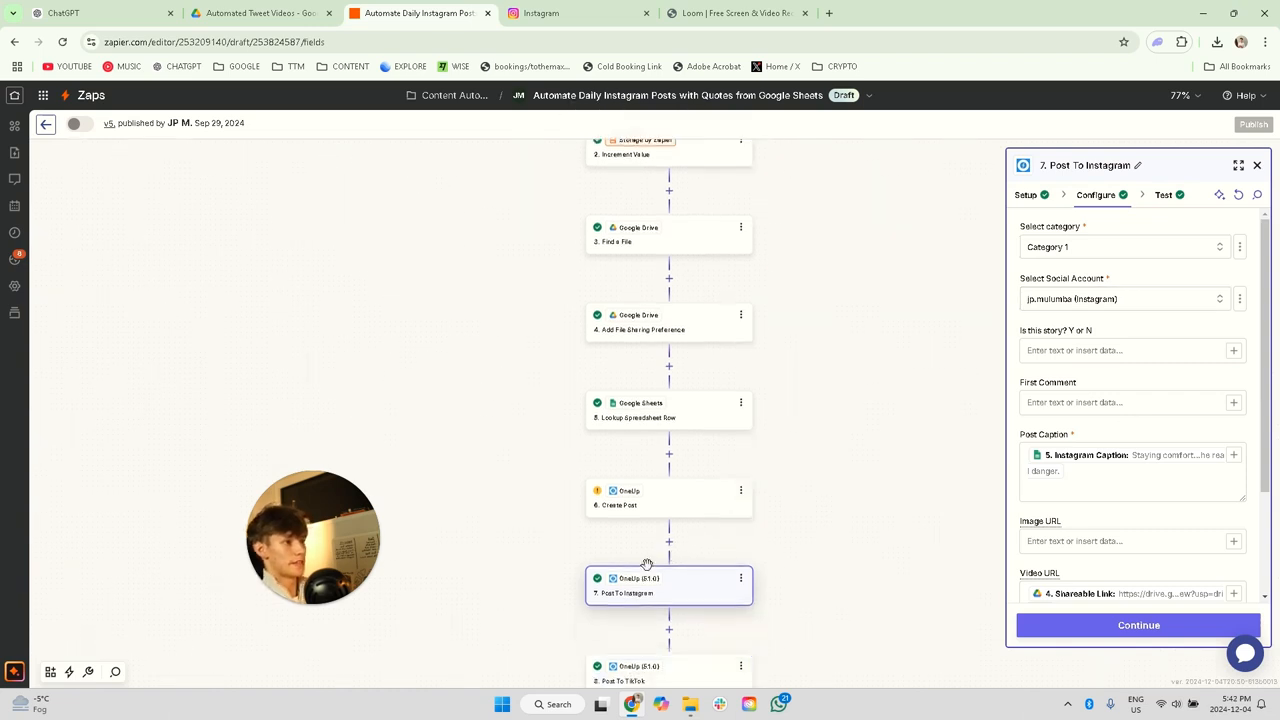
scroll(641, 620, "down", 1)
scroll(643, 614, "down", 4)
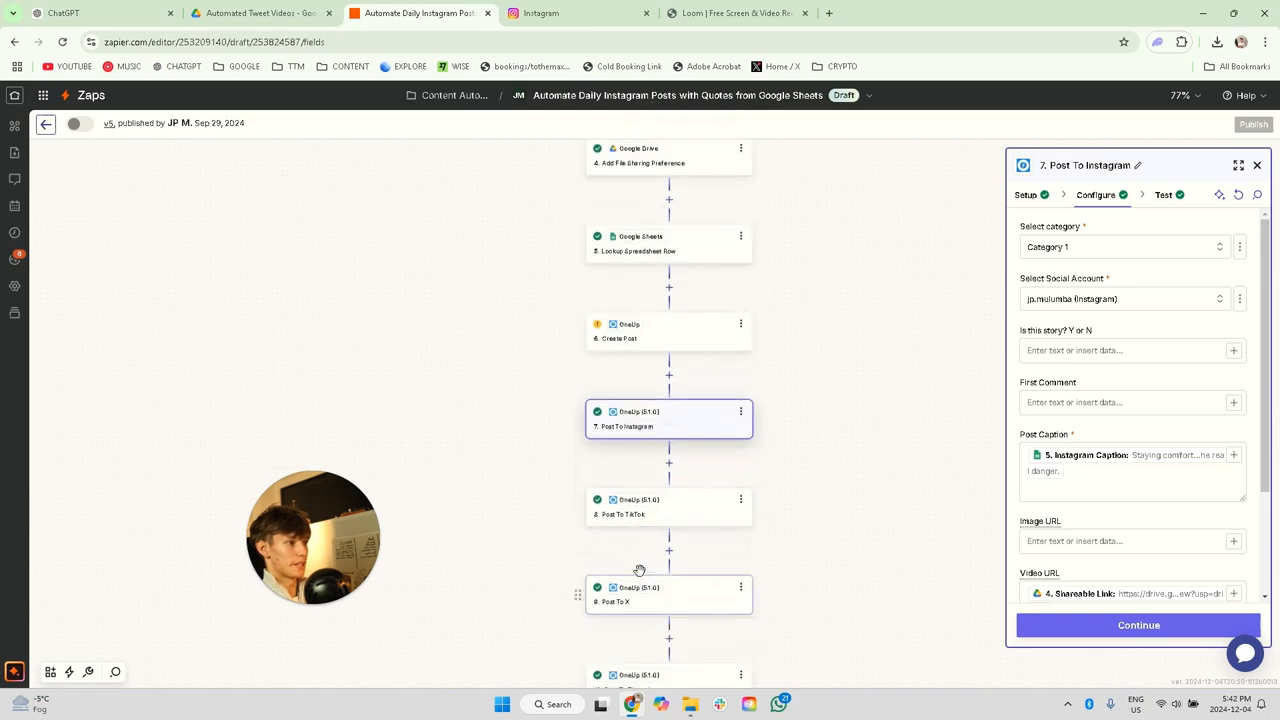
Step: Clear the Post Caption of the Post To Instagram step and map it to Instagram Caption from the Lookup Spreadsheet Row step
scroll(657, 600, "down", 5)
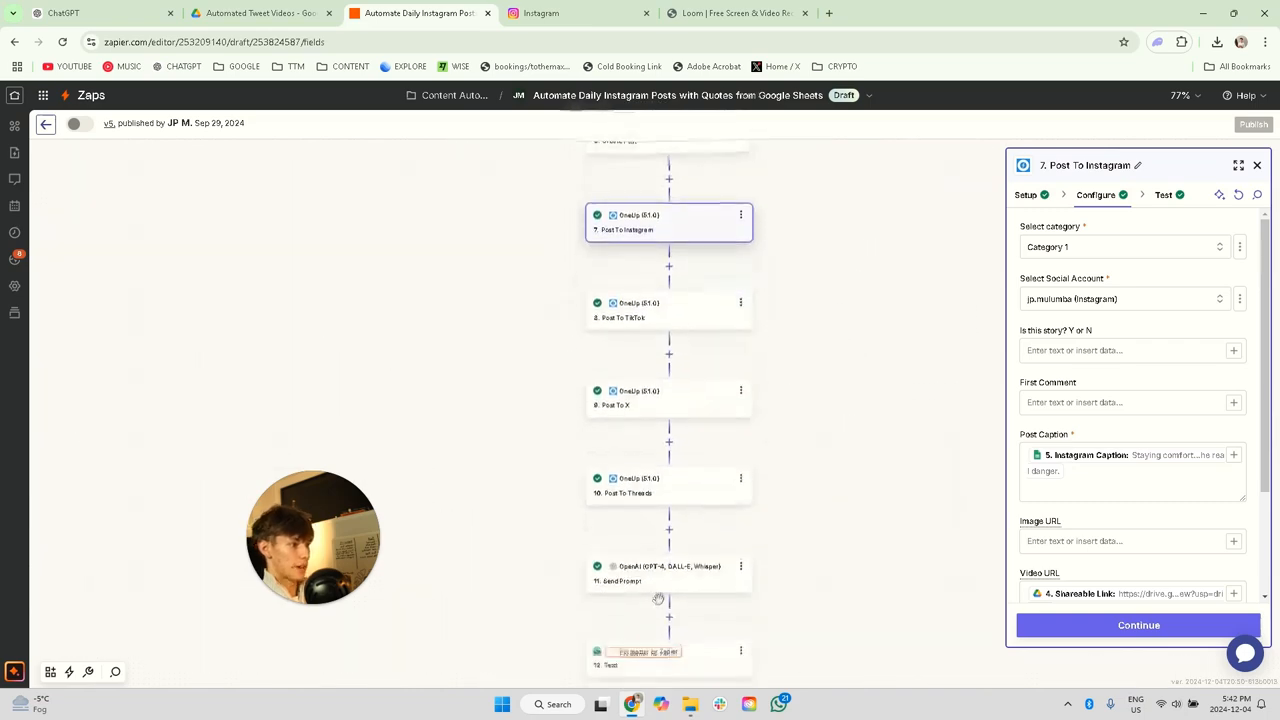
scroll(690, 590, "up", 2)
scroll(708, 565, "up", 2)
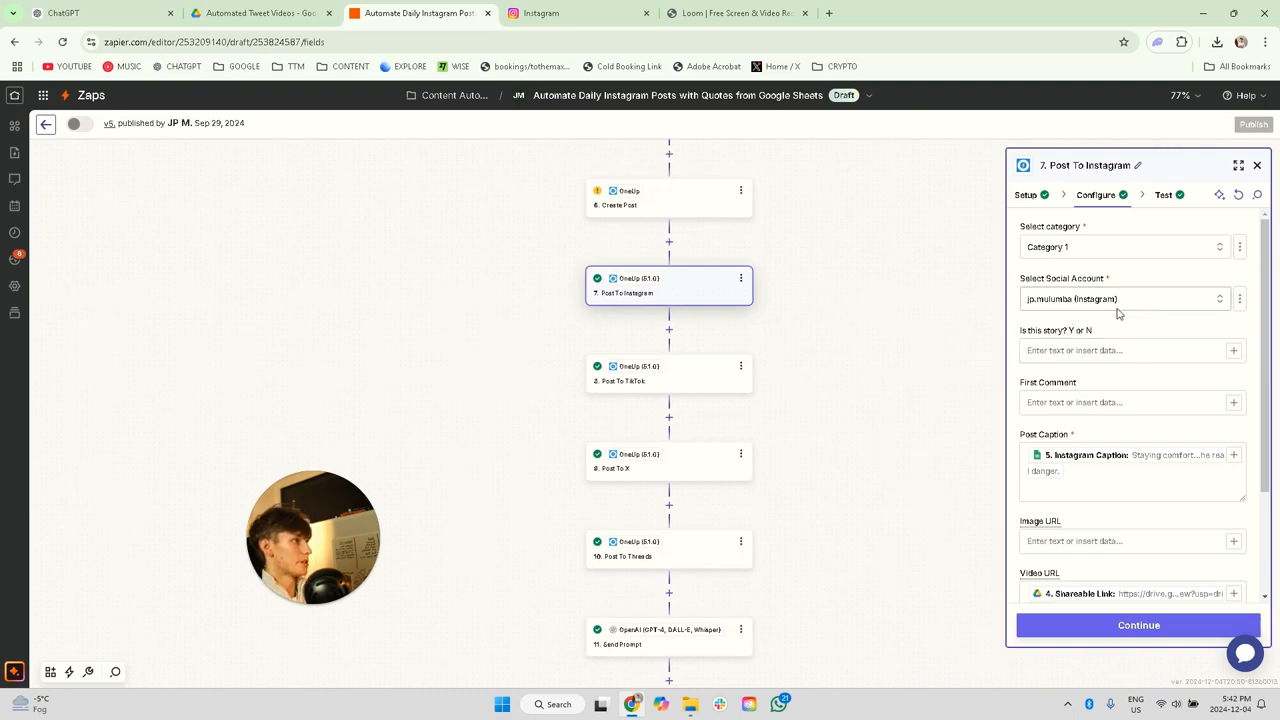
scroll(1108, 389, "down", 1)
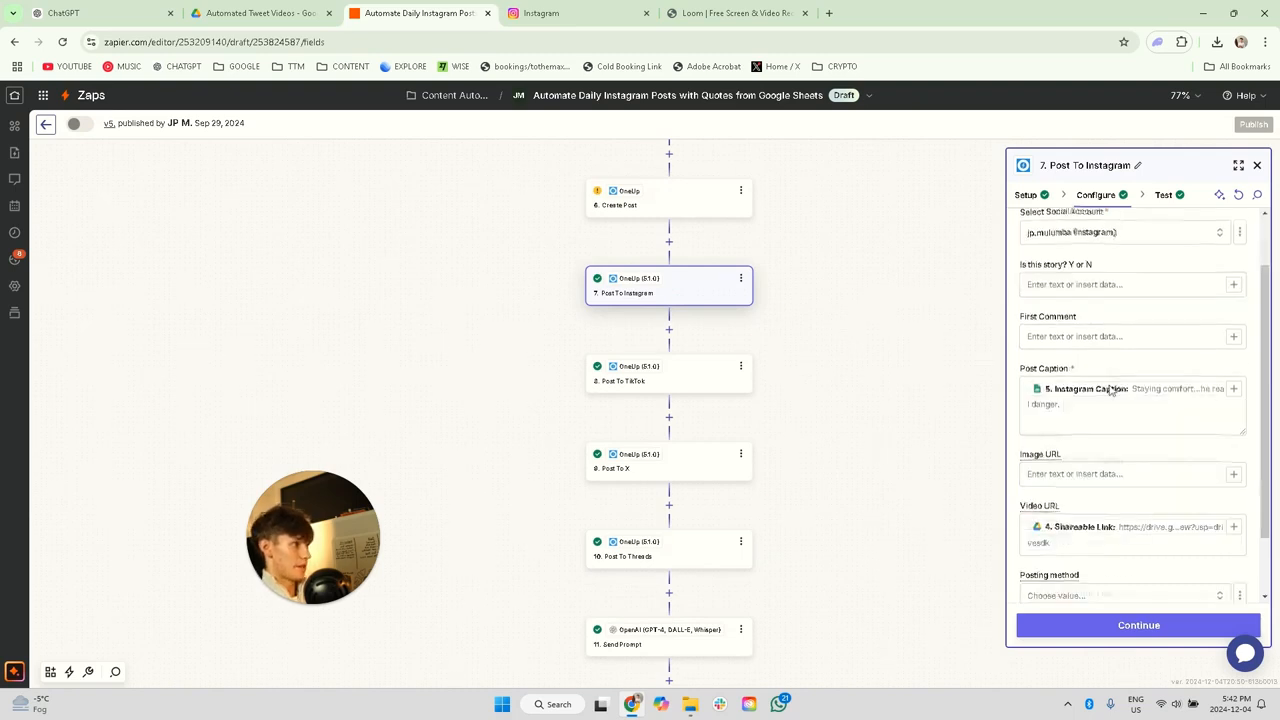
left_click(1102, 417)
key("ctrl+a")
key("BackSpace")
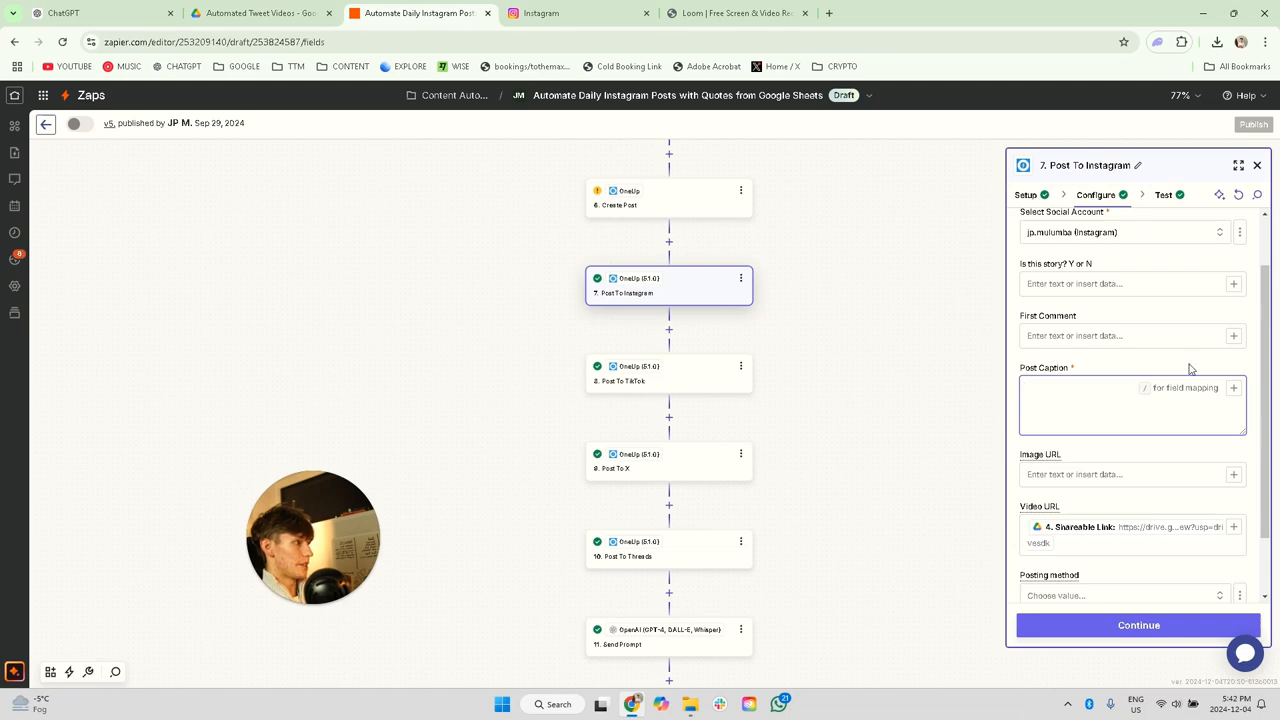
left_click(1233, 387)
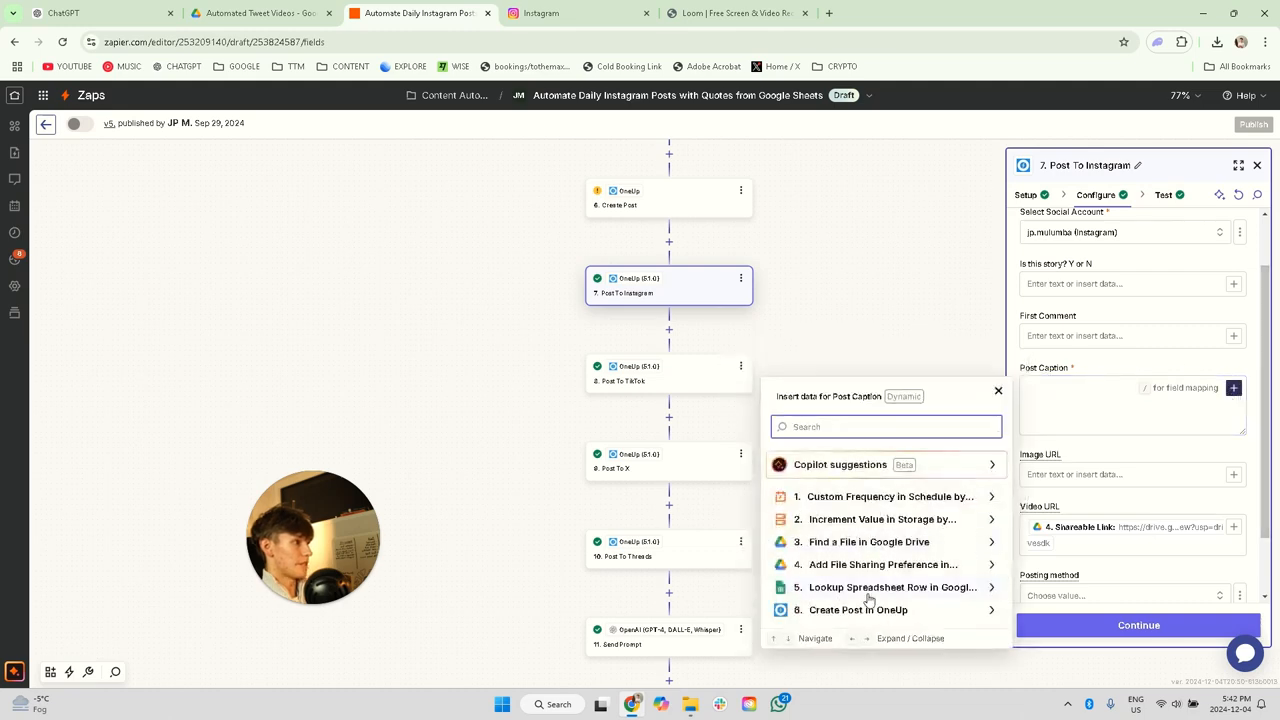
left_click(868, 590)
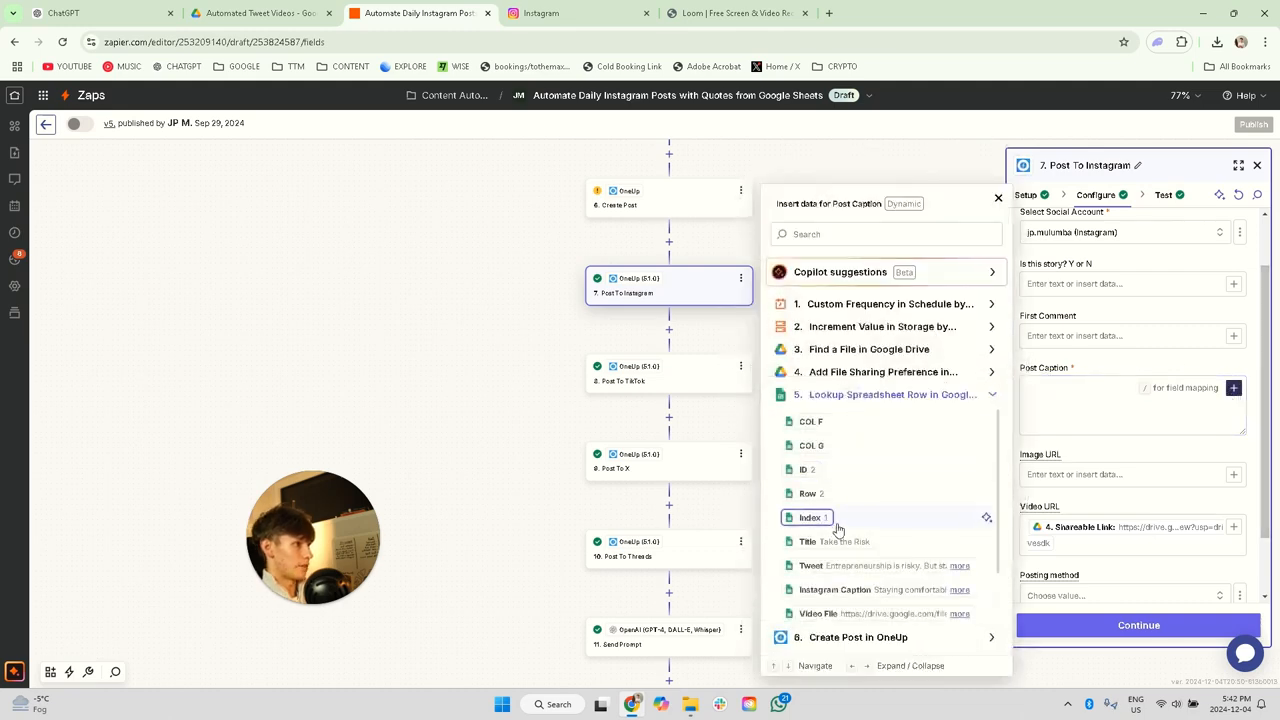
scroll(845, 528, "down", 1)
left_click(845, 526)
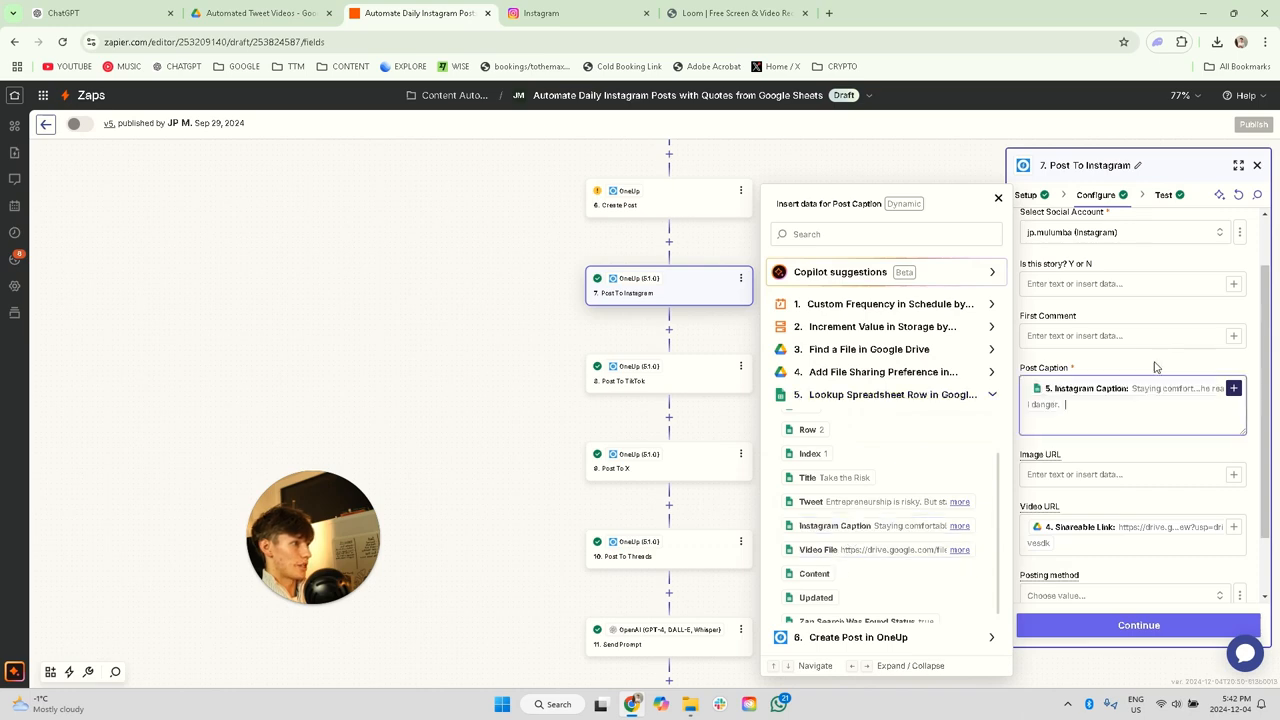
left_click(1100, 408)
Step: Remap the Video URL of the Post To Instagram step to Shareable Link from Add File Sharing Preference and continue to its test stage
scroll(1120, 480, "down", 2)
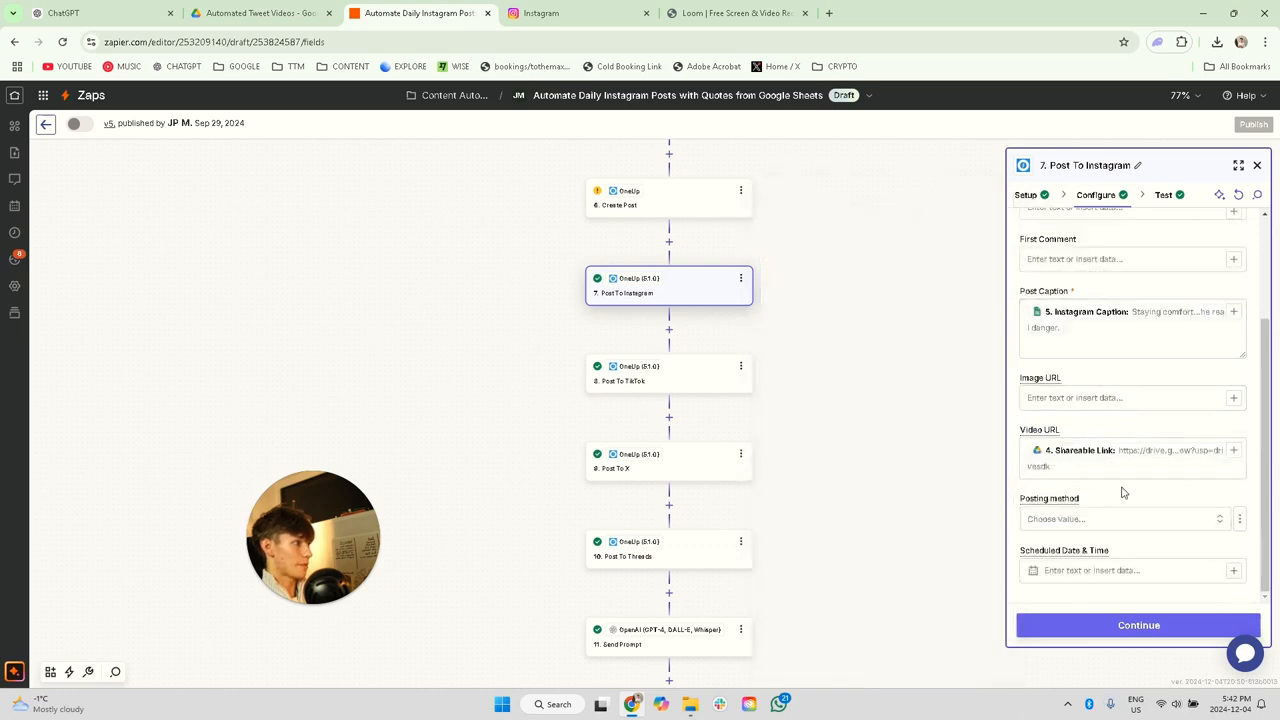
left_click(1120, 465)
key("BackSpace")
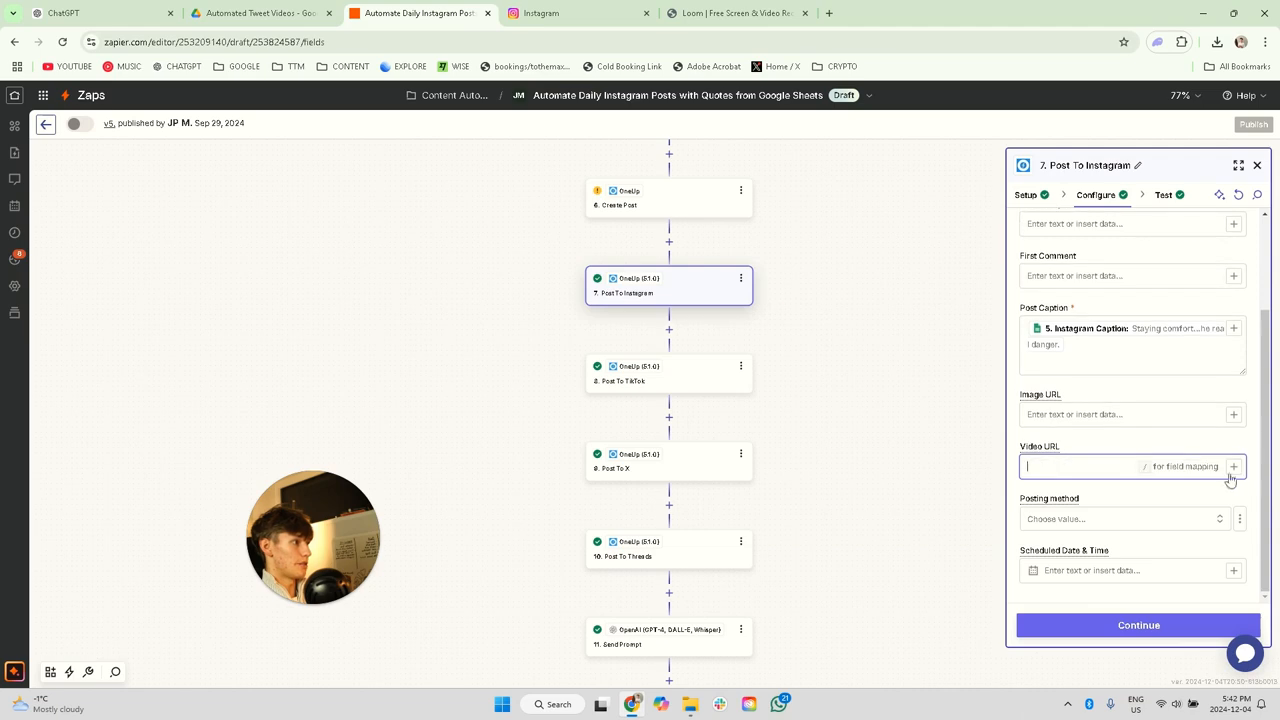
left_click(1235, 469)
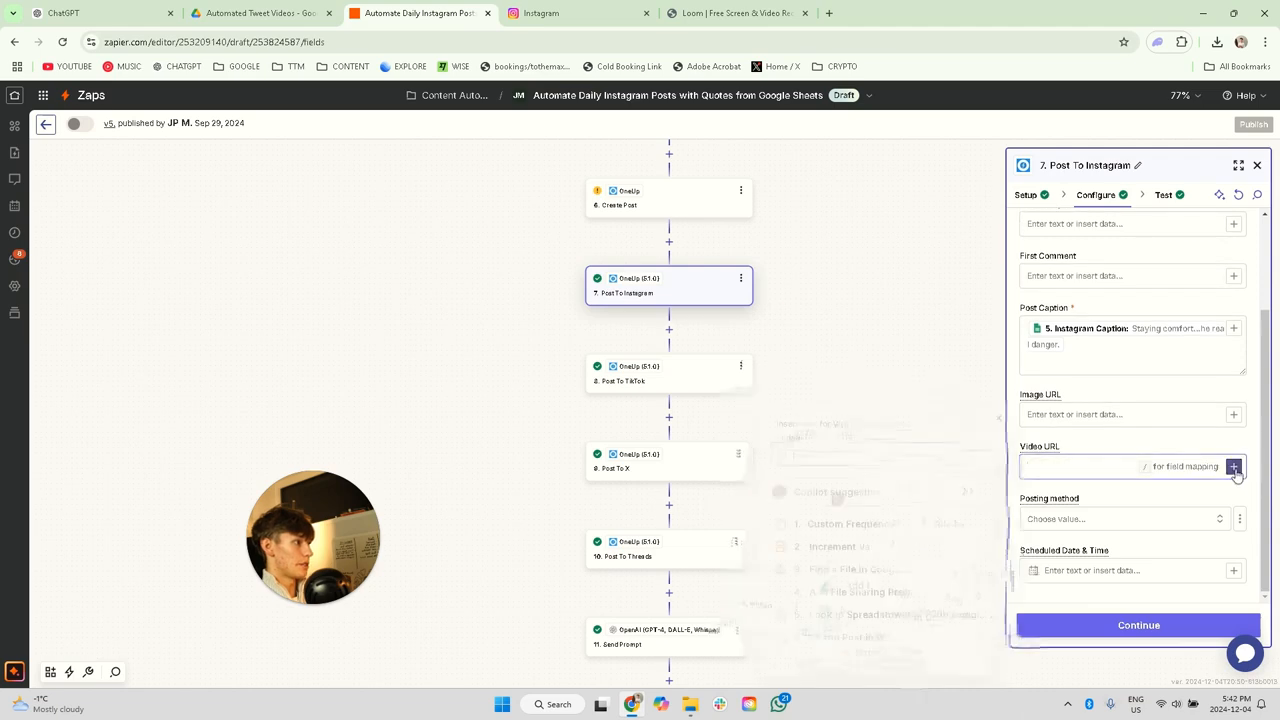
left_click(845, 592)
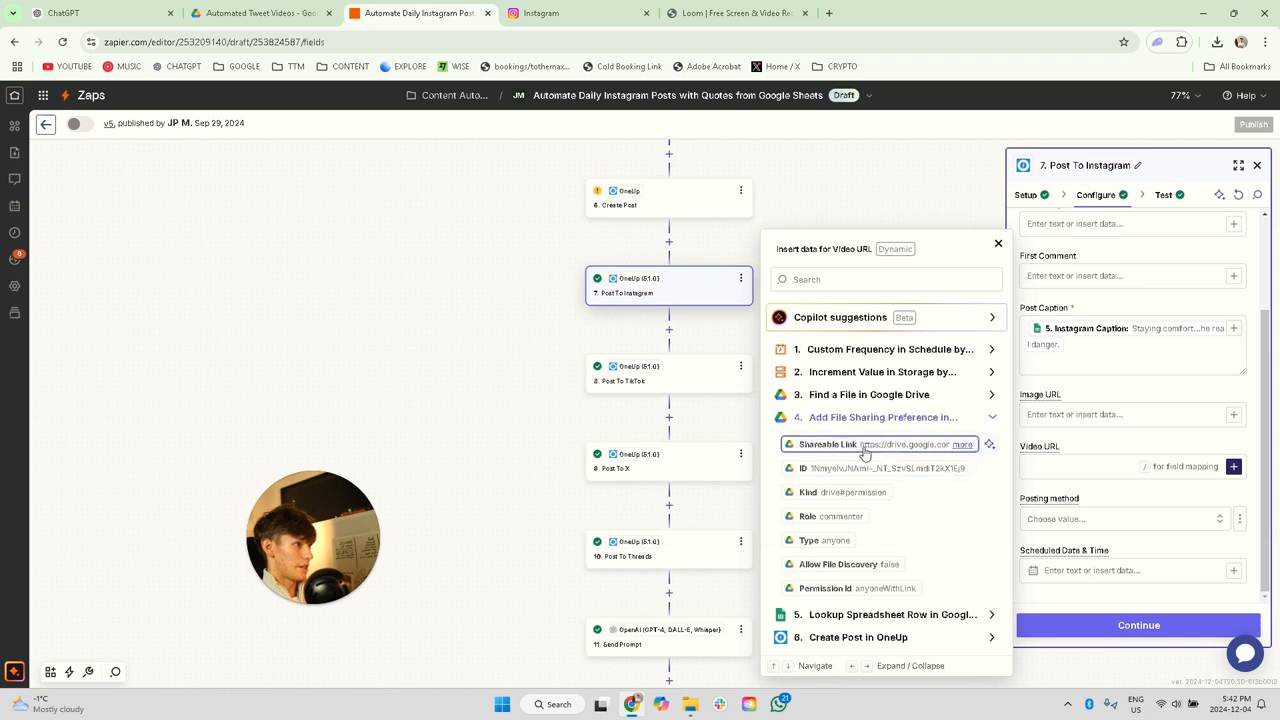
left_click(865, 450)
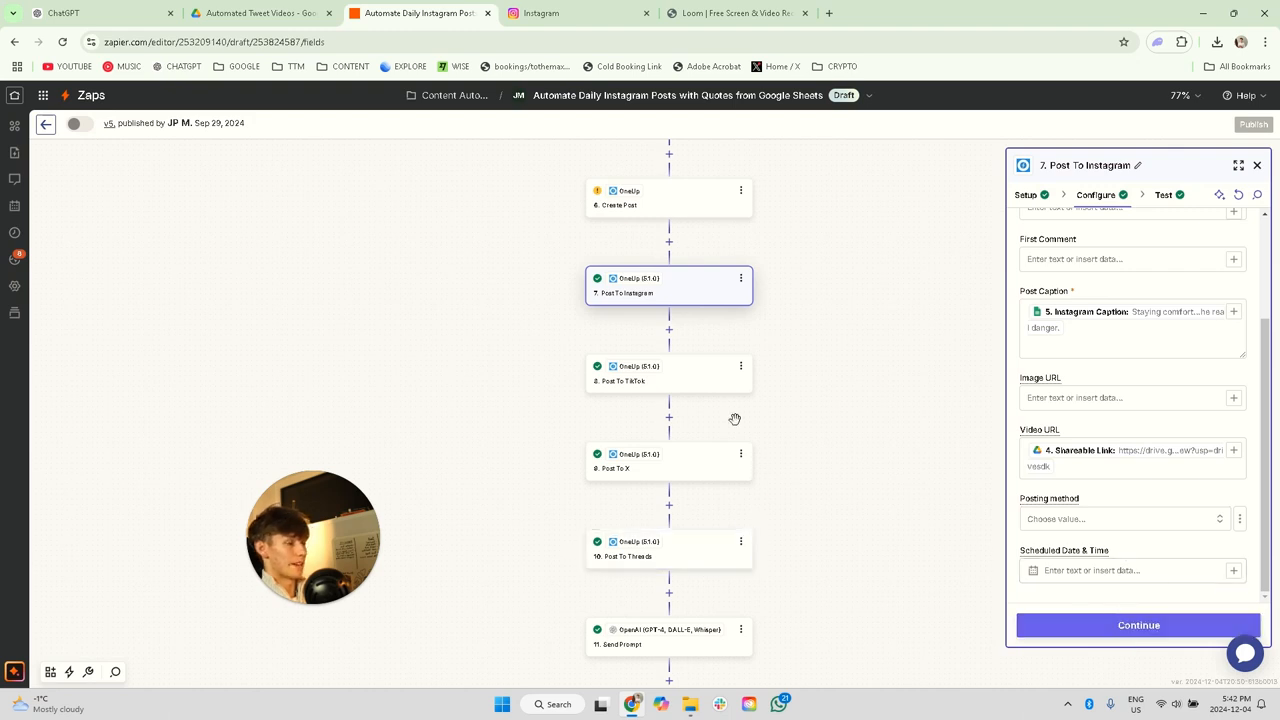
scroll(716, 440, "up", 5)
scroll(716, 440, "down", 5)
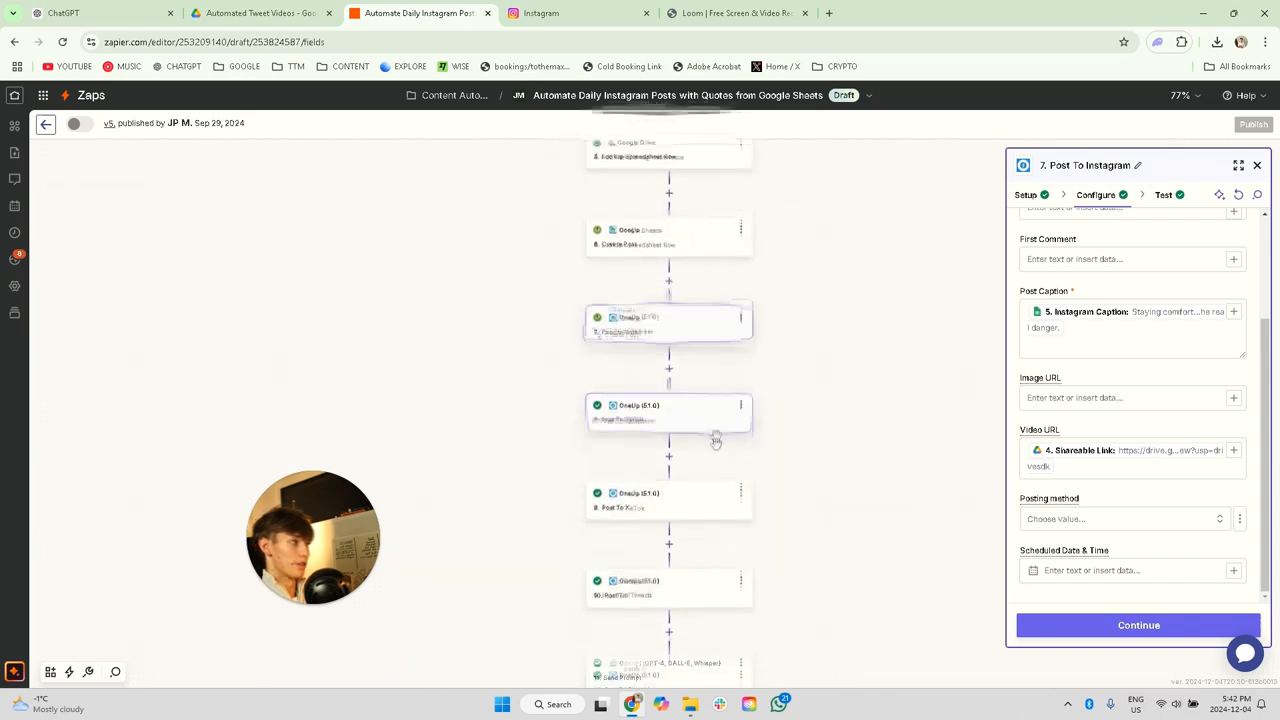
left_click(1124, 627)
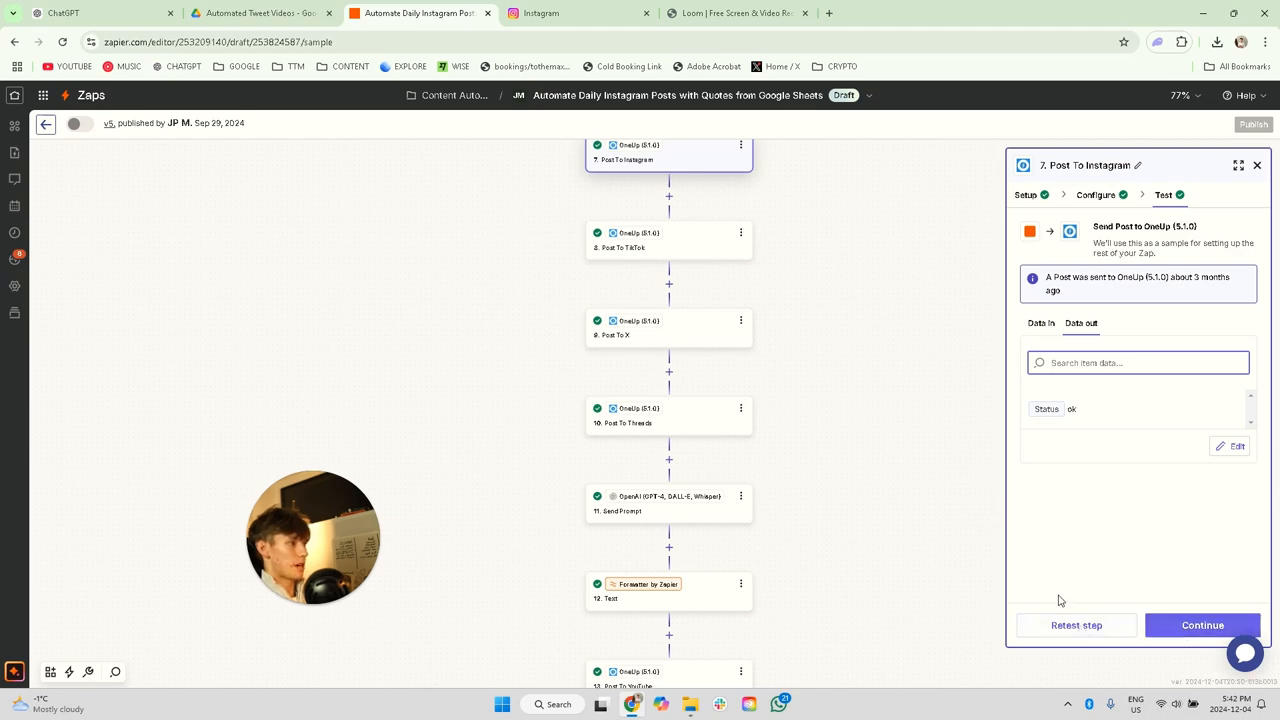
Step: Examine the social account, Post Caption and Video URL mappings configured in the Post To TikTok step
scroll(728, 533, "down", 1)
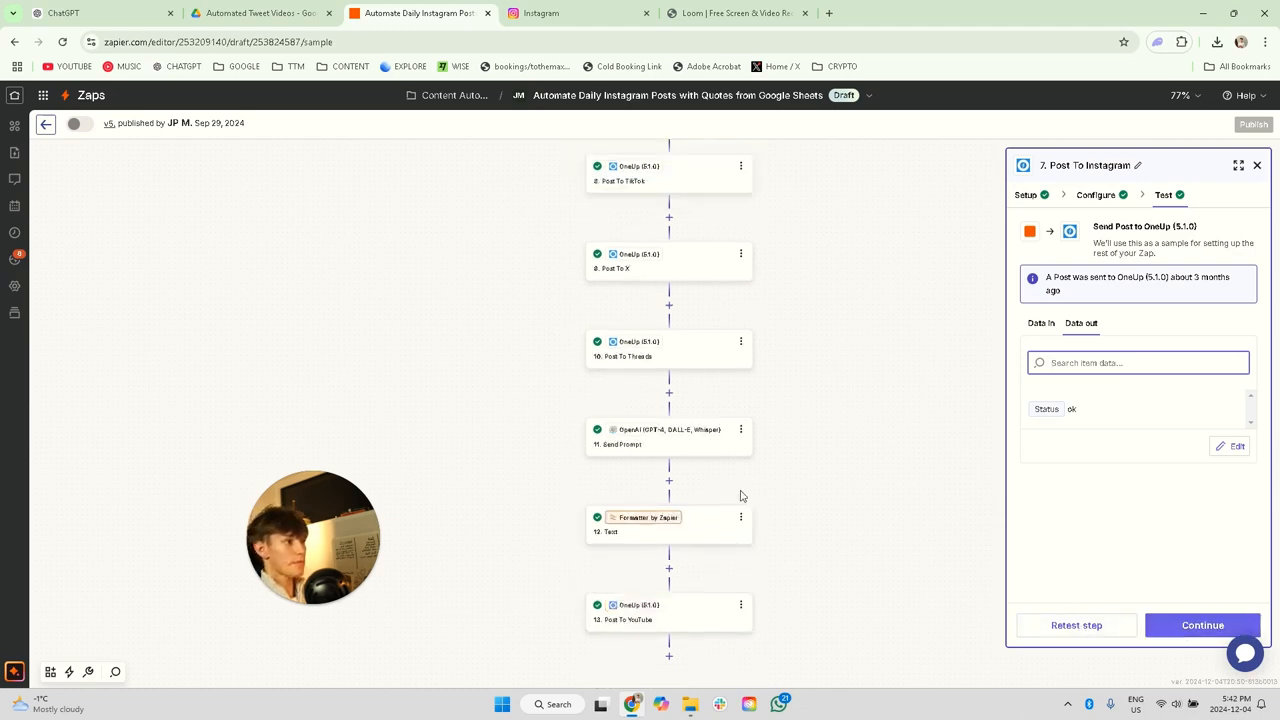
scroll(690, 430, "up", 1)
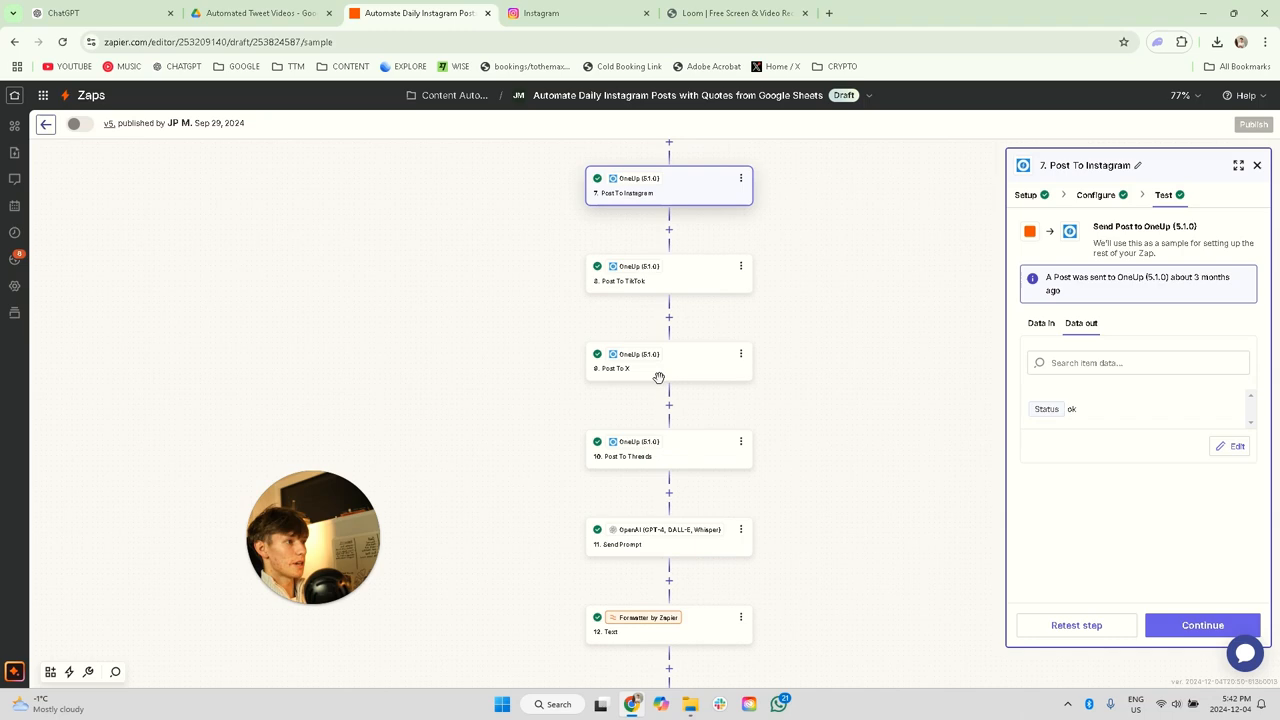
left_click(677, 283)
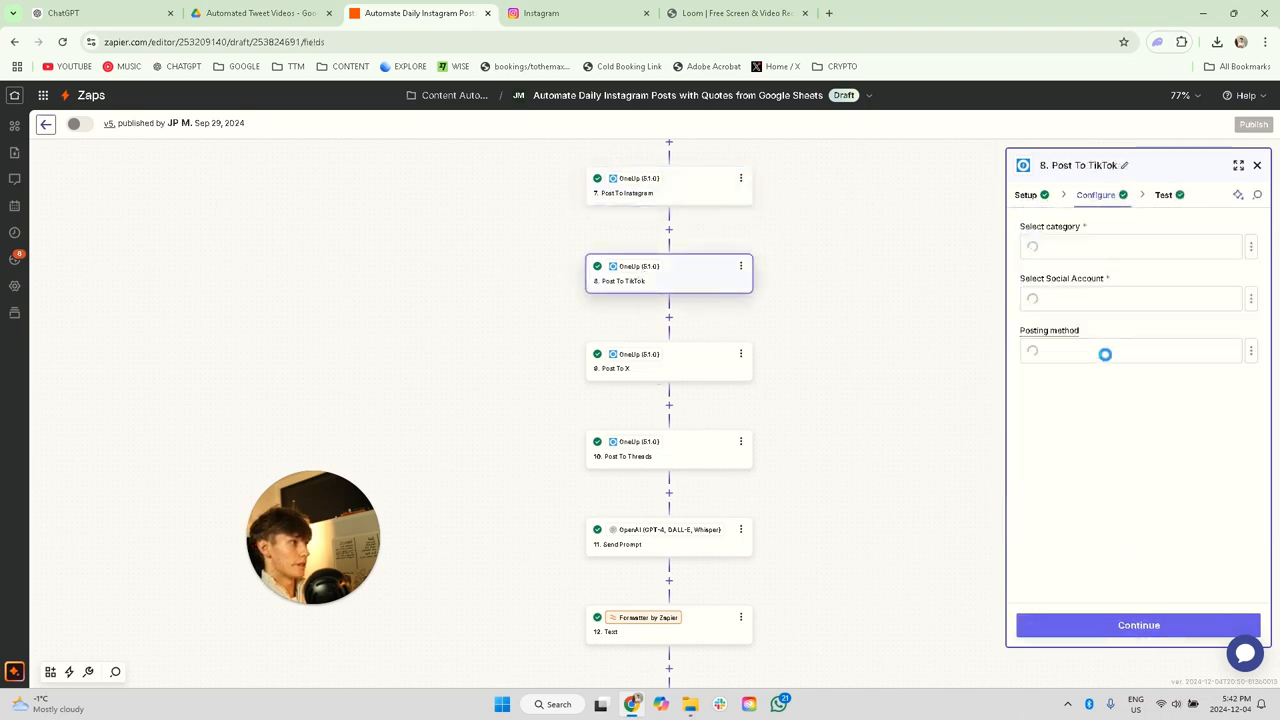
scroll(1129, 417, "down", 1)
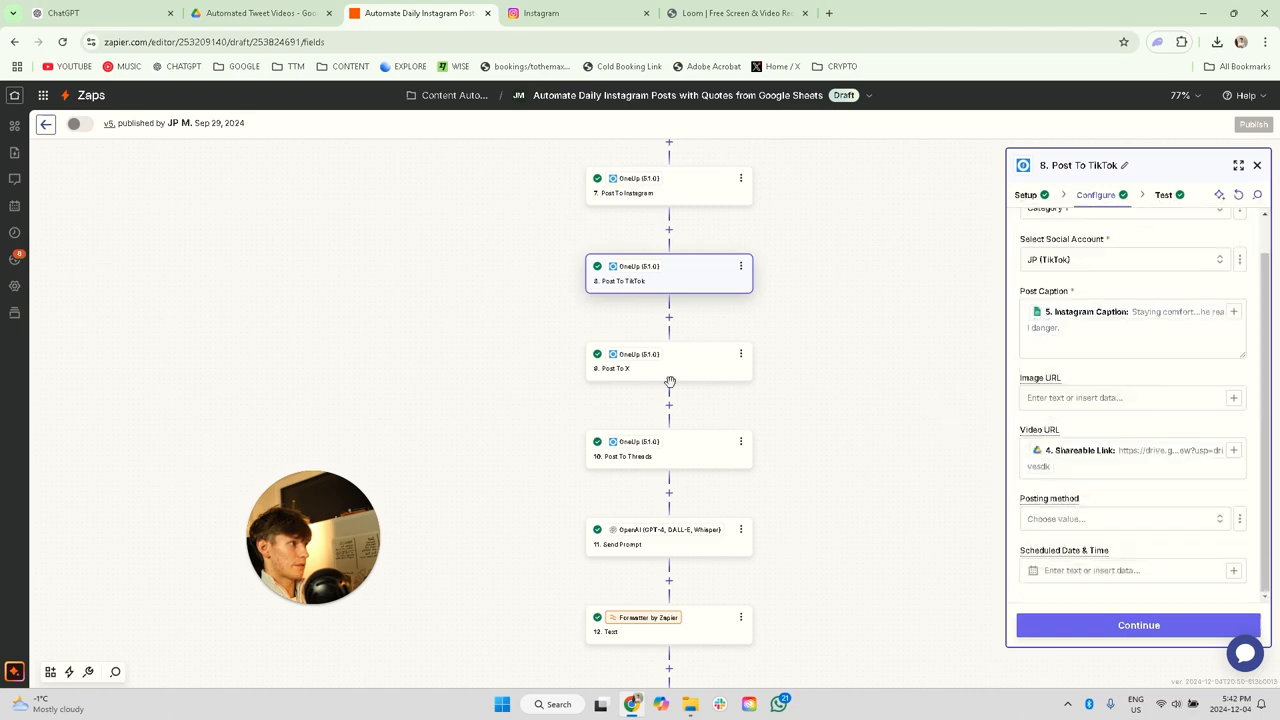
left_click(1177, 330)
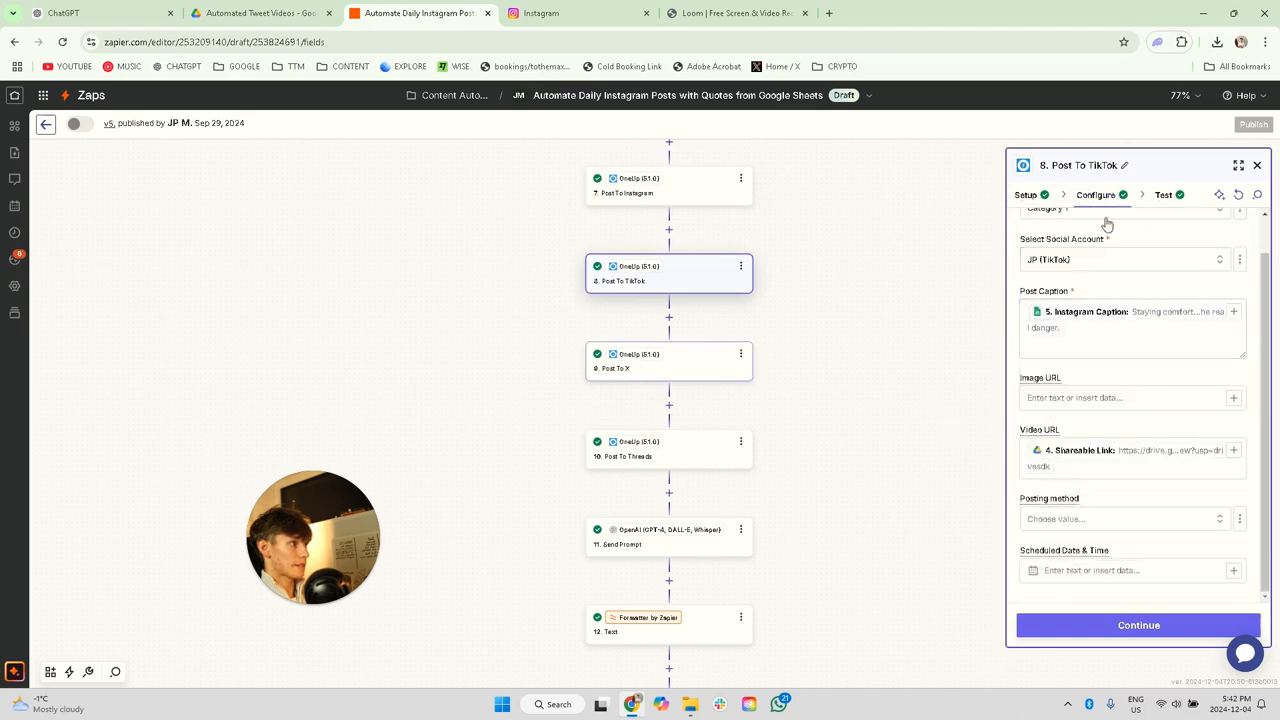
Step: Clear the Post Caption of the Post To X step and map it to Tweet from the Lookup Spreadsheet Row step
left_click(667, 365)
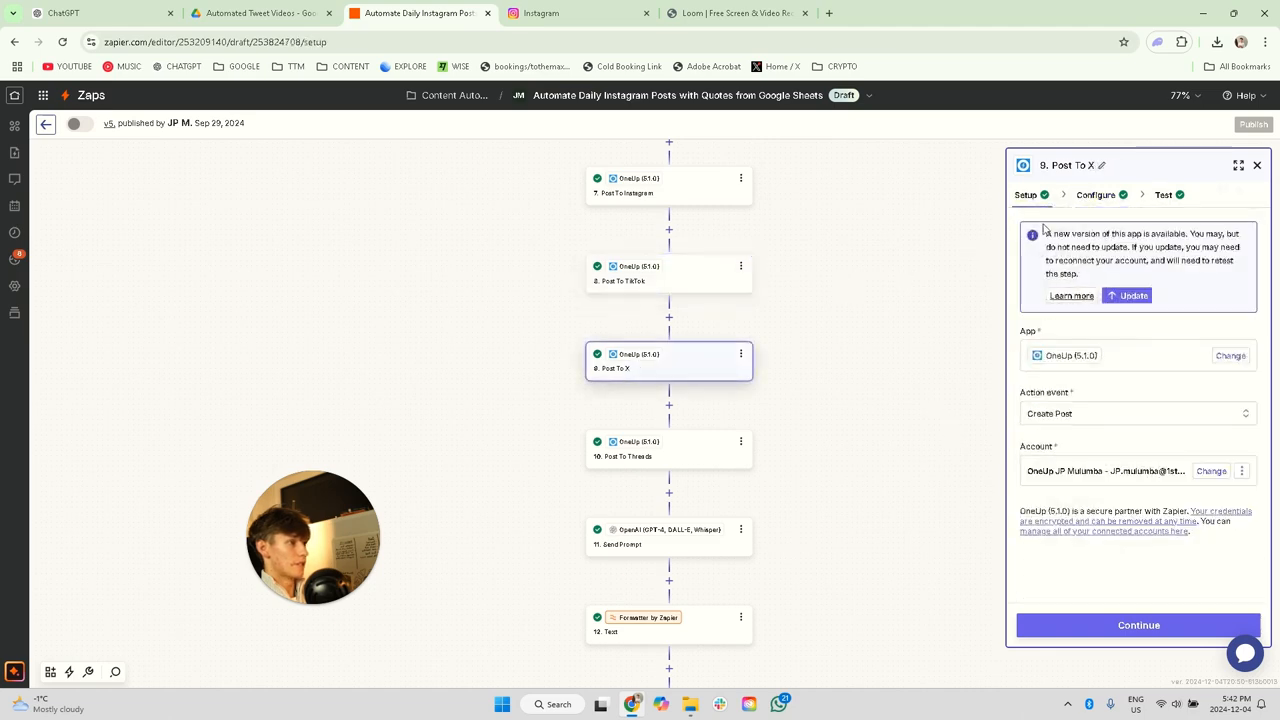
left_click(1097, 195)
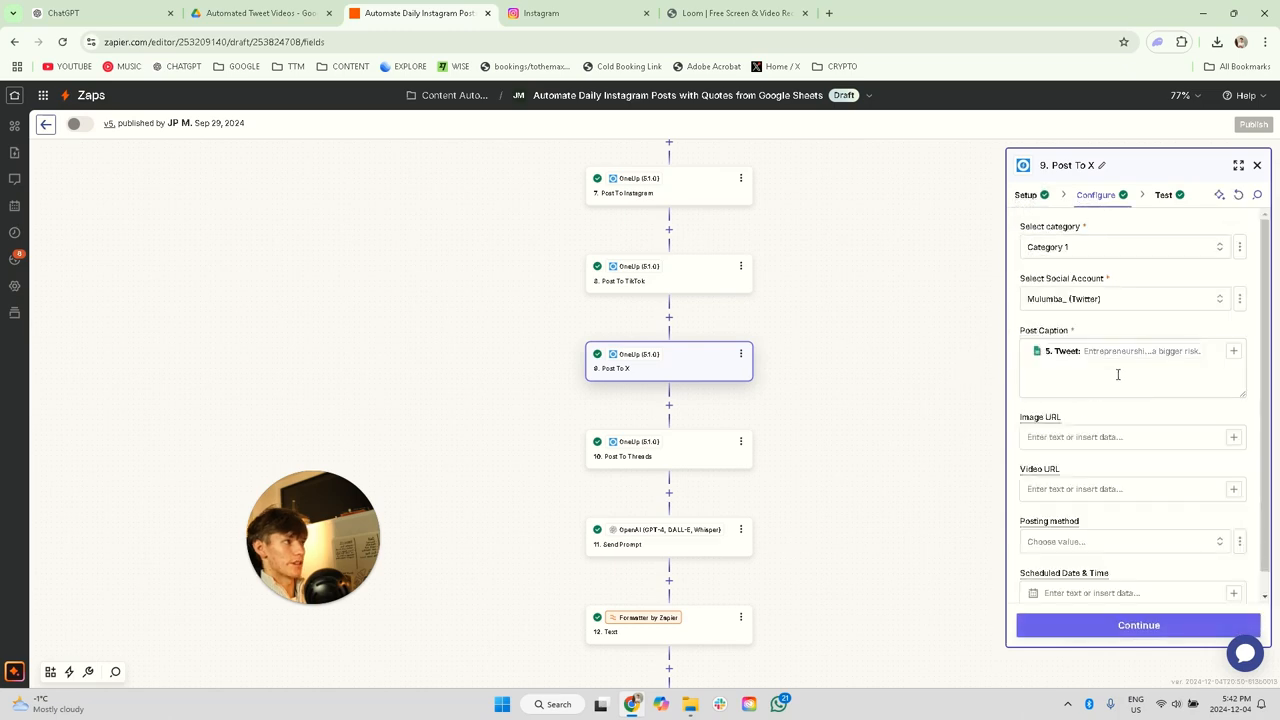
left_click(1118, 374)
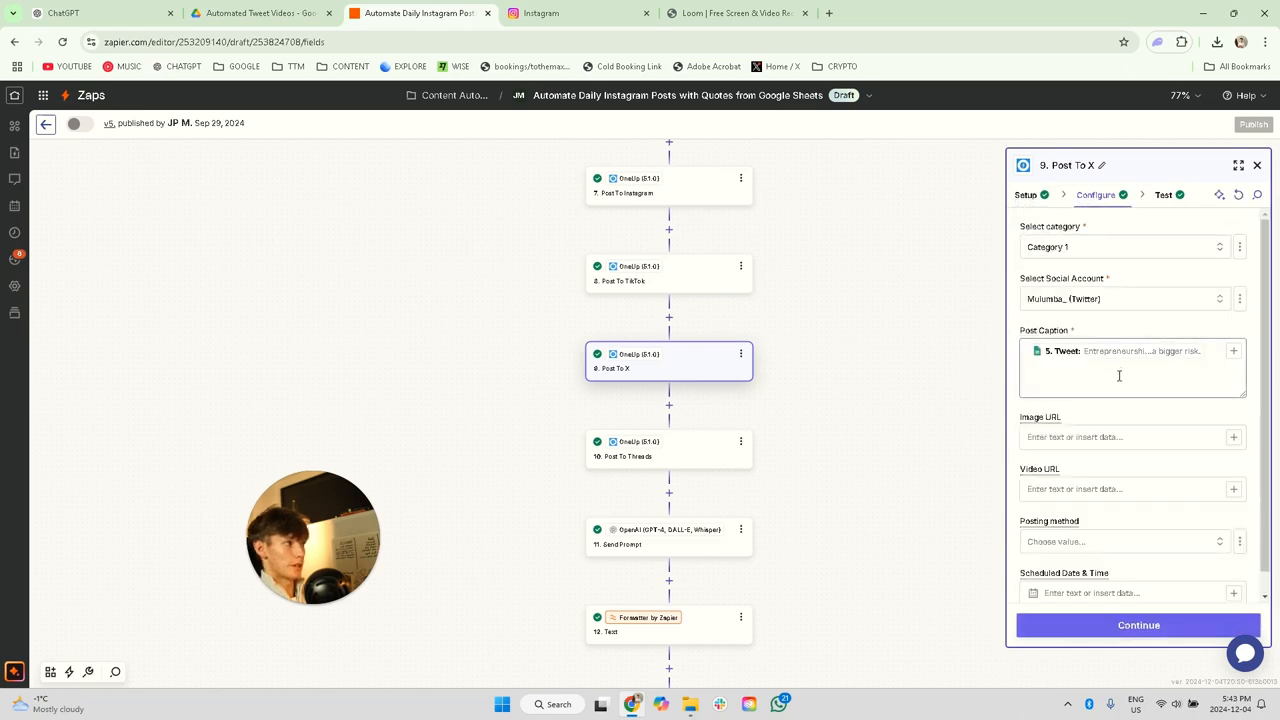
key("BackSpace")
left_click(1234, 351)
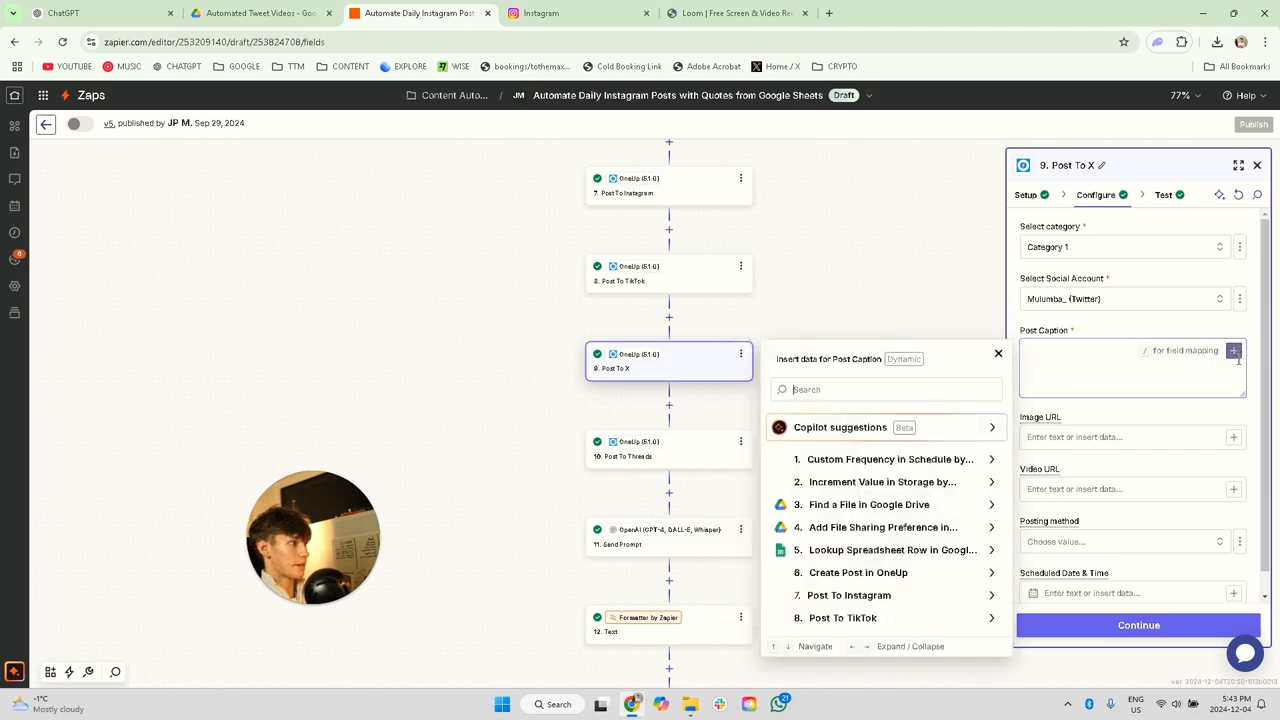
left_click(866, 552)
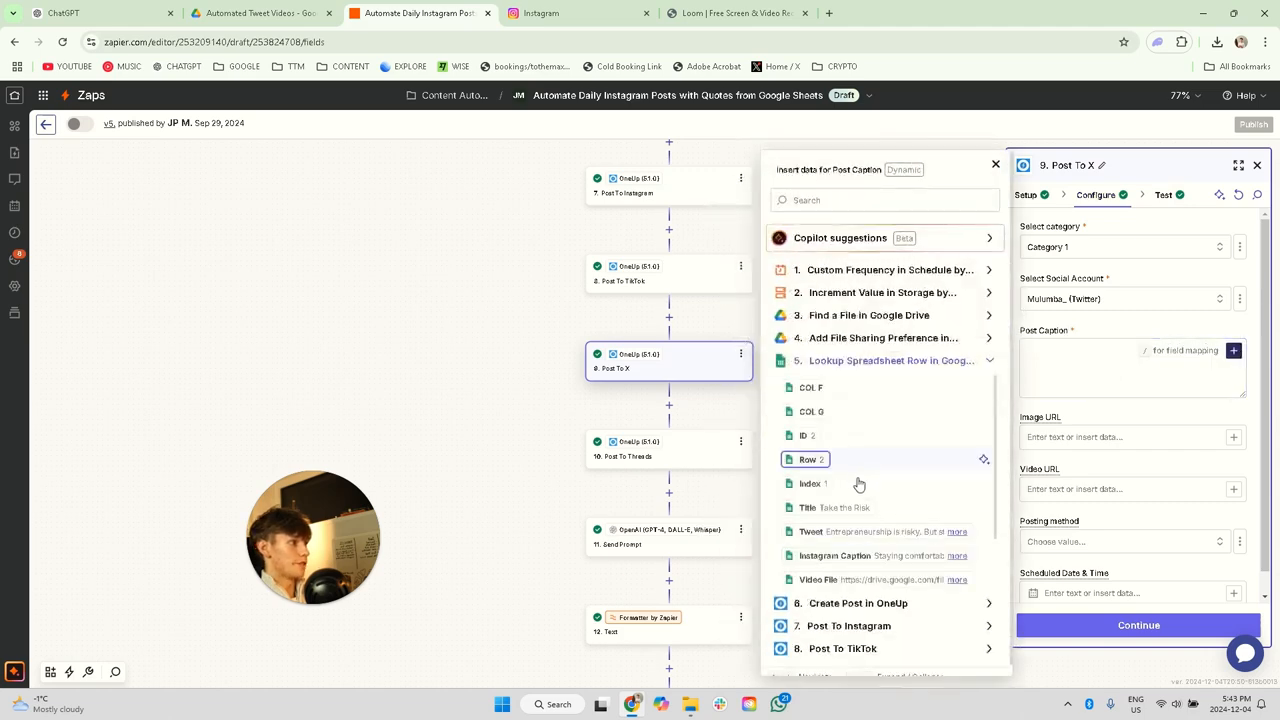
left_click(849, 533)
scroll(1074, 466, "down", 1)
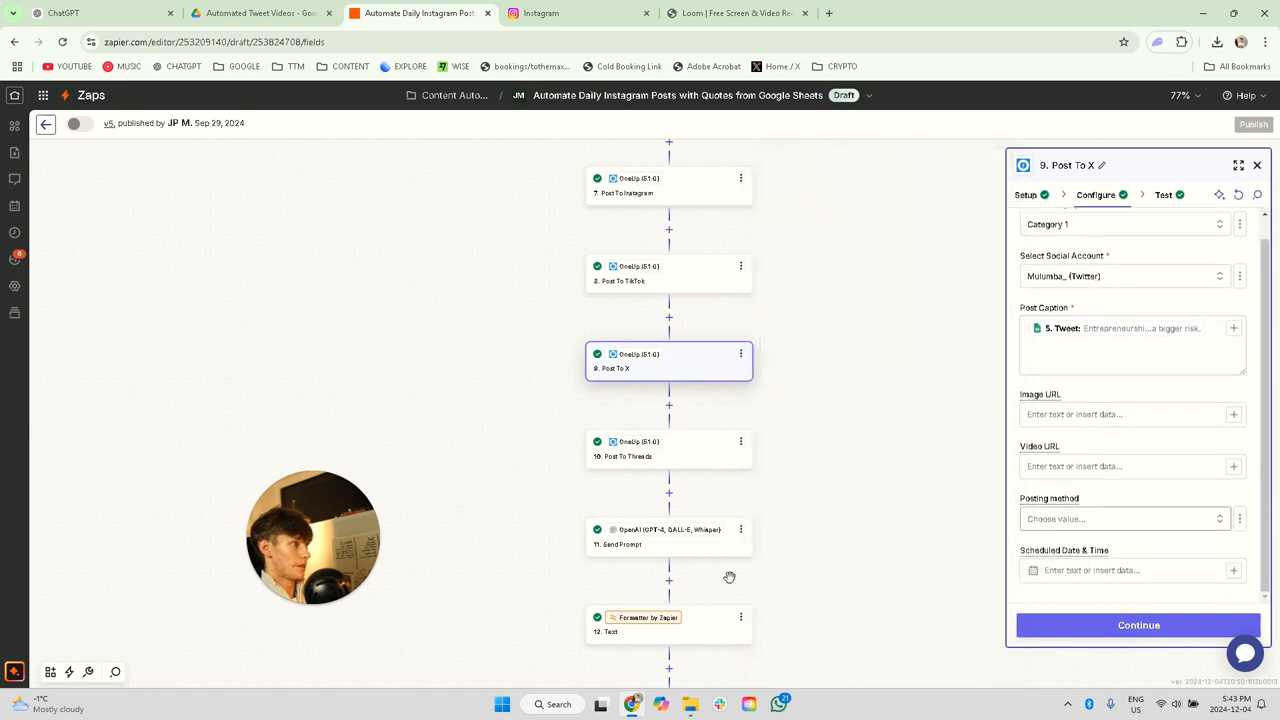
Step: Look at the Post To Threads setup and examine the model and prompt configured in the OpenAI Send Prompt step
left_click(663, 451)
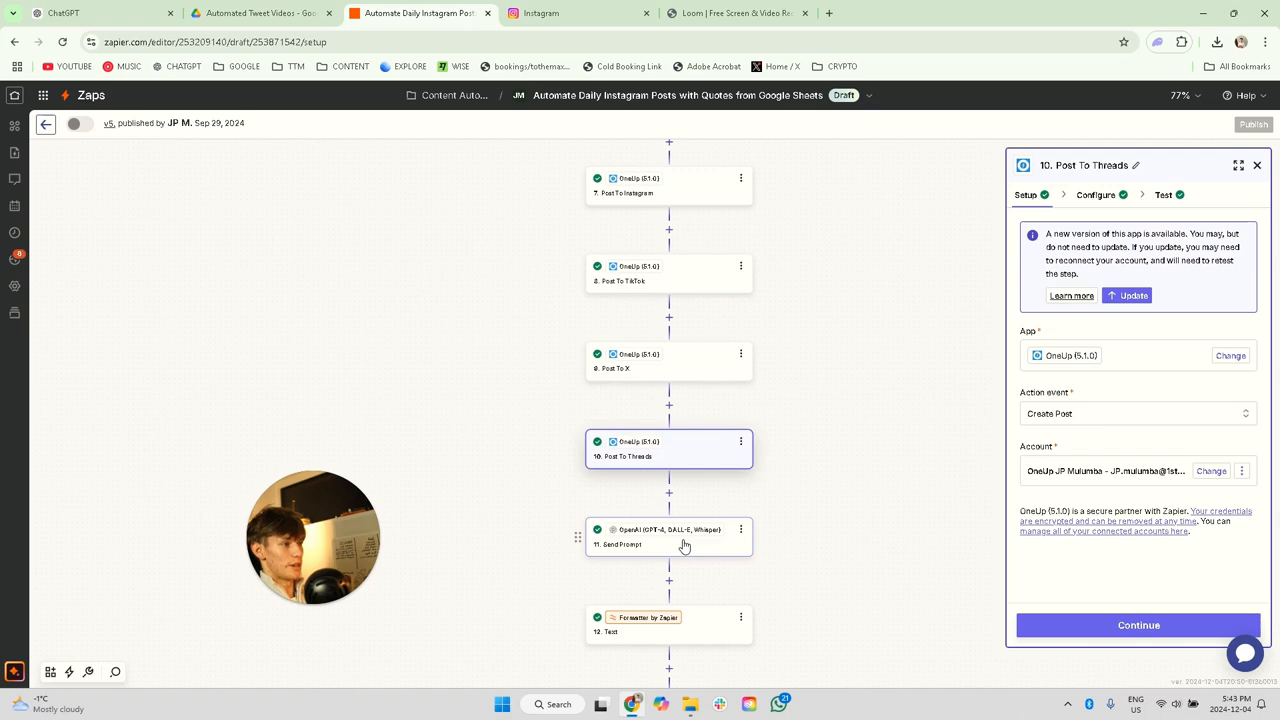
left_click(684, 545)
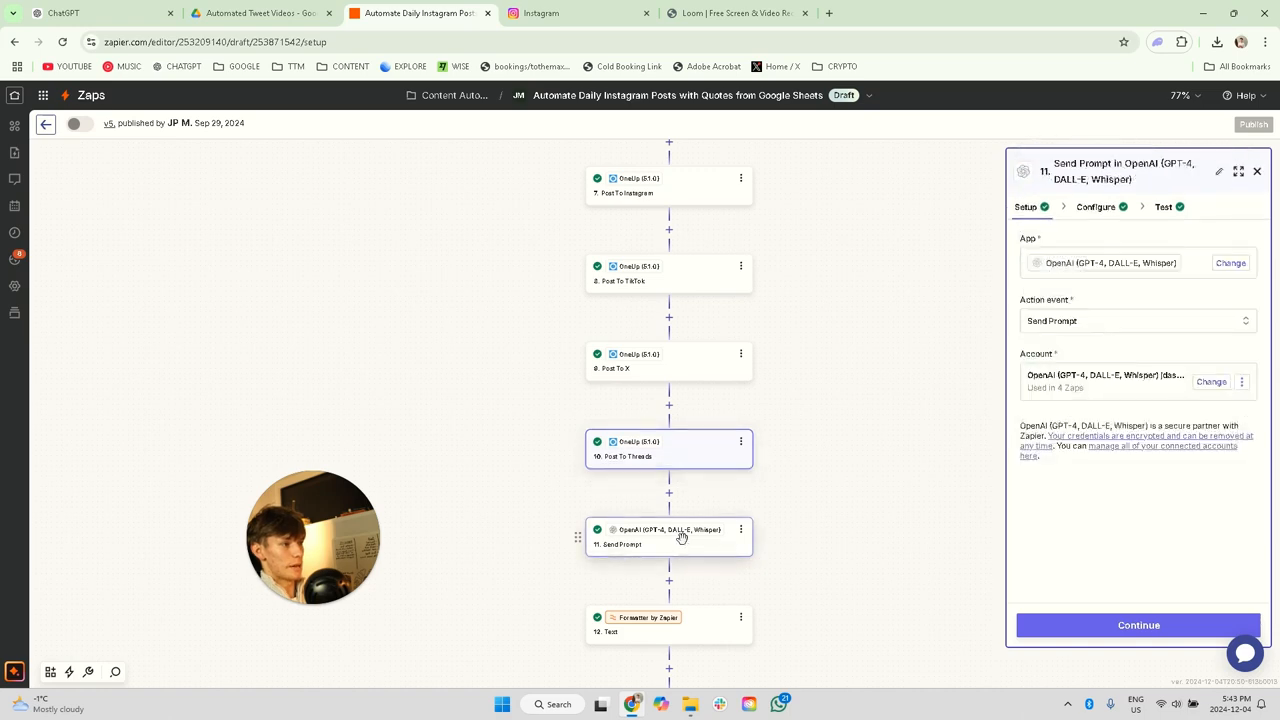
left_click(1097, 208)
scroll(1118, 453, "down", 1)
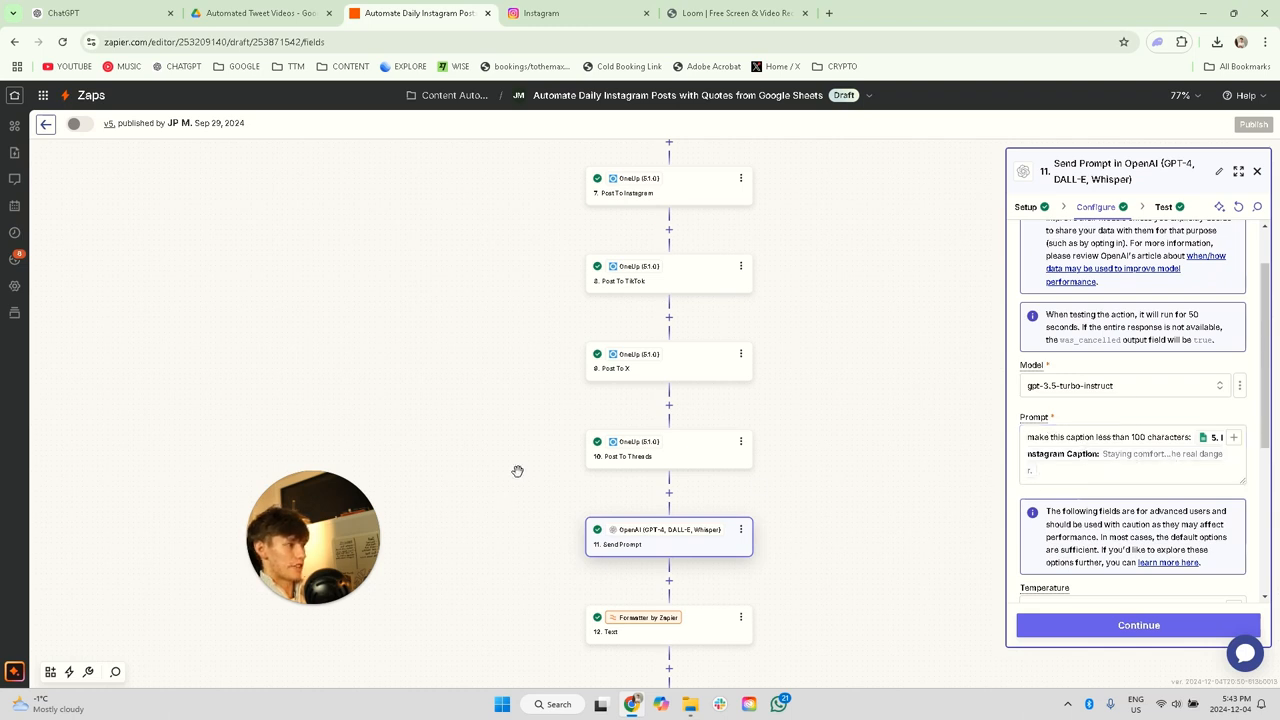
Step: Examine the Formatter Text step's action event and its Replace transform settings, including the Input, Find and Replace values
scroll(780, 495, "down", 1)
left_click(655, 592)
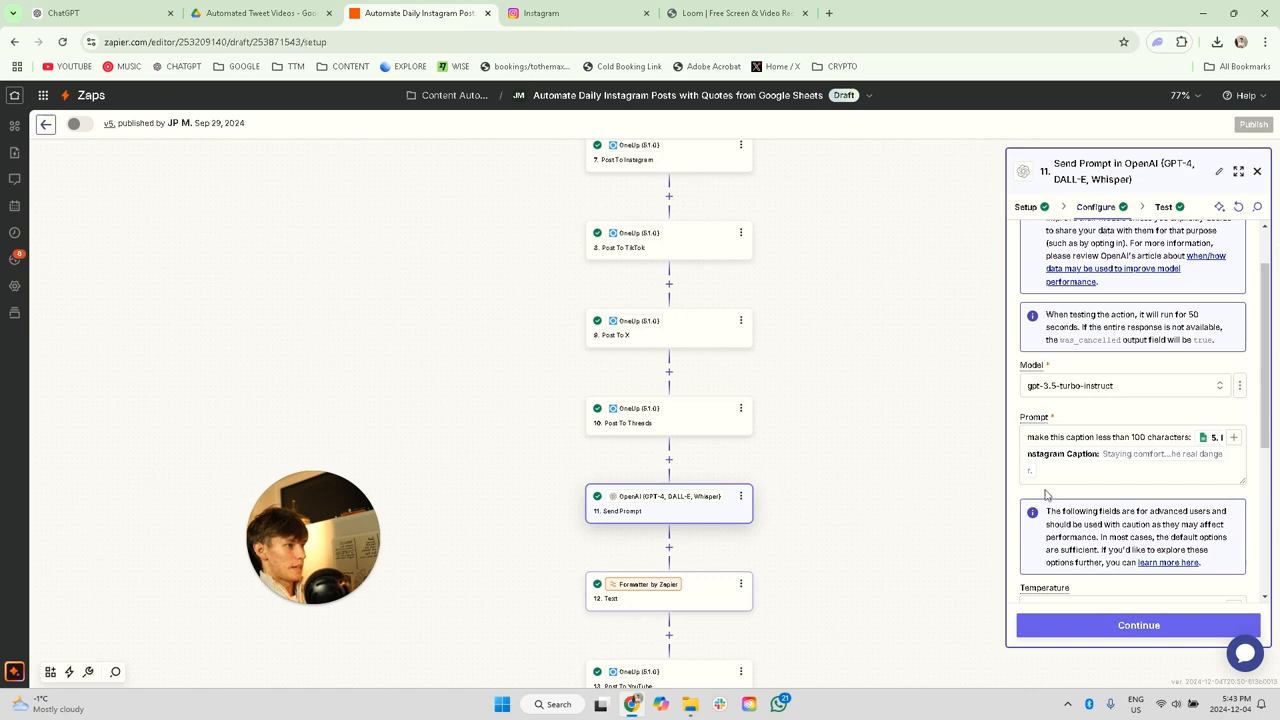
left_click(1096, 196)
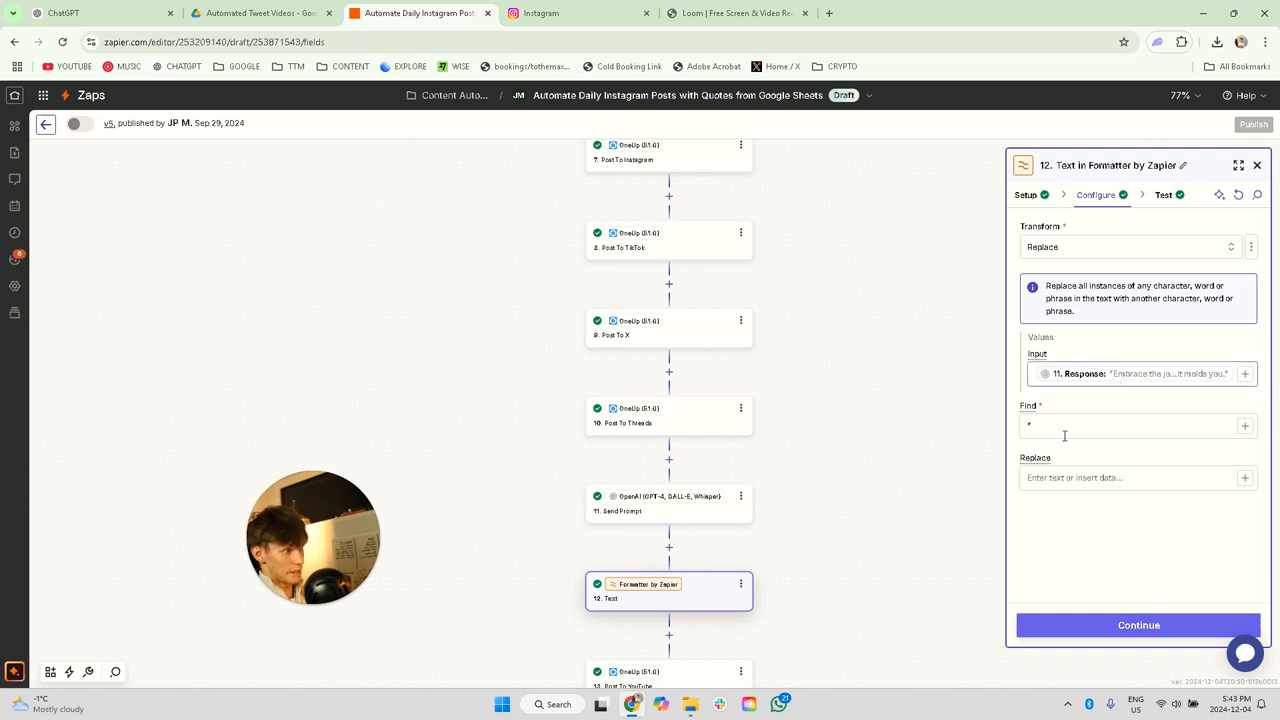
left_click(1027, 195)
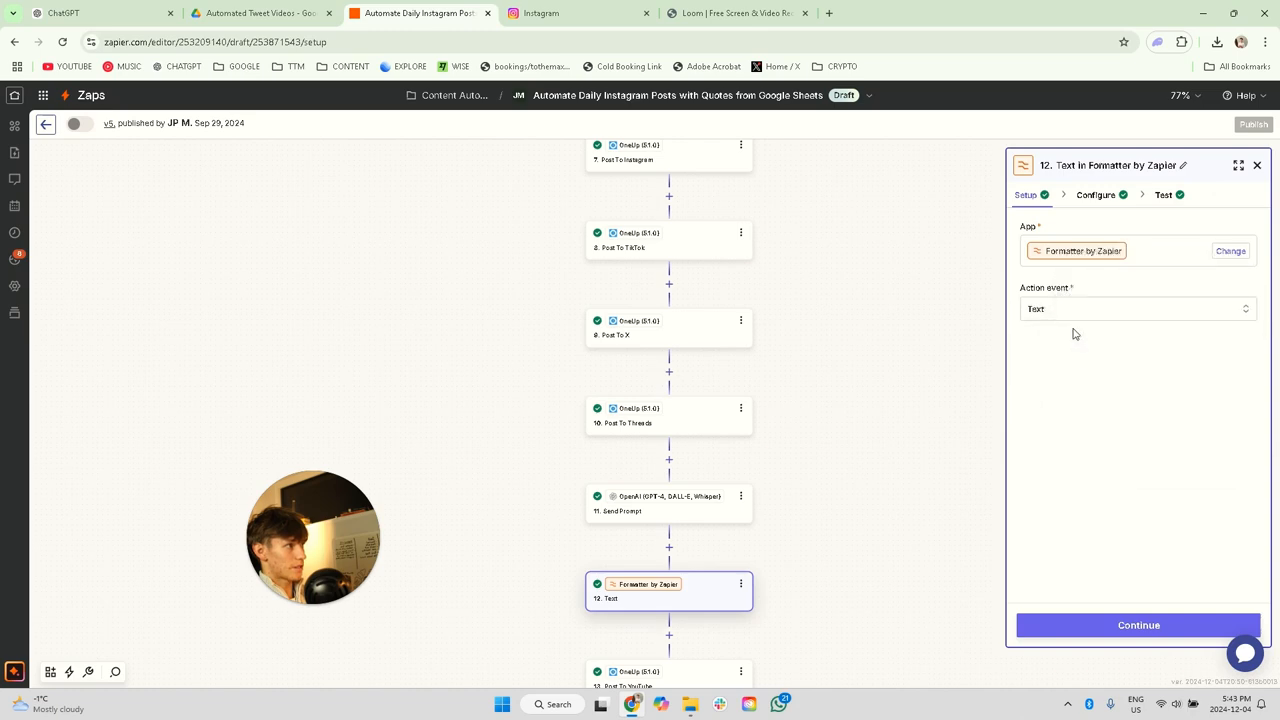
left_click(1088, 203)
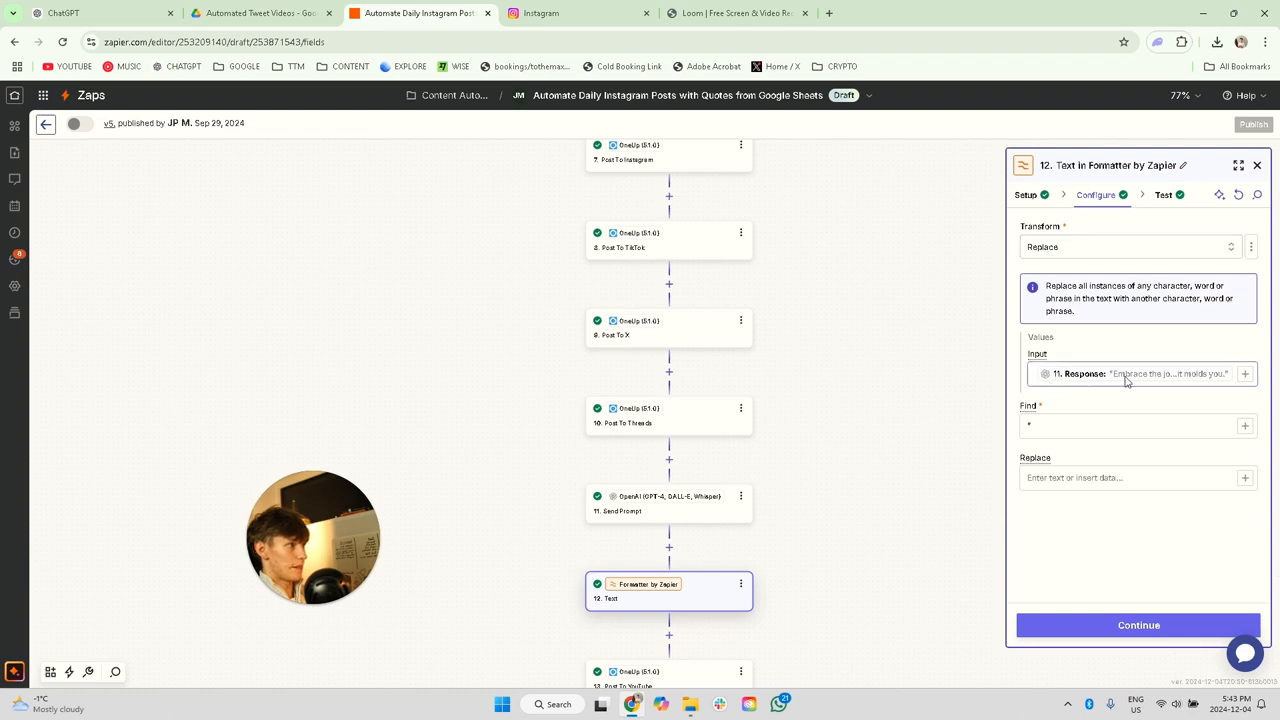
left_click(1049, 430)
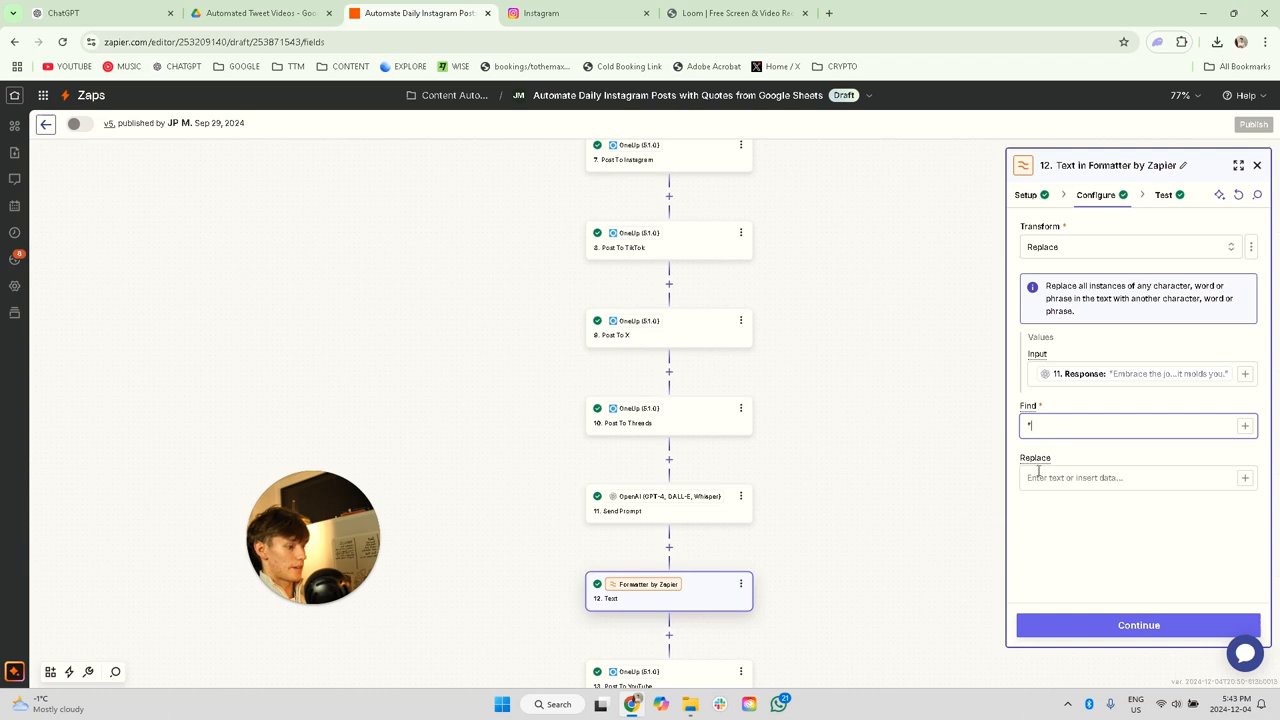
left_click(1052, 473)
scroll(827, 578, "down", 1)
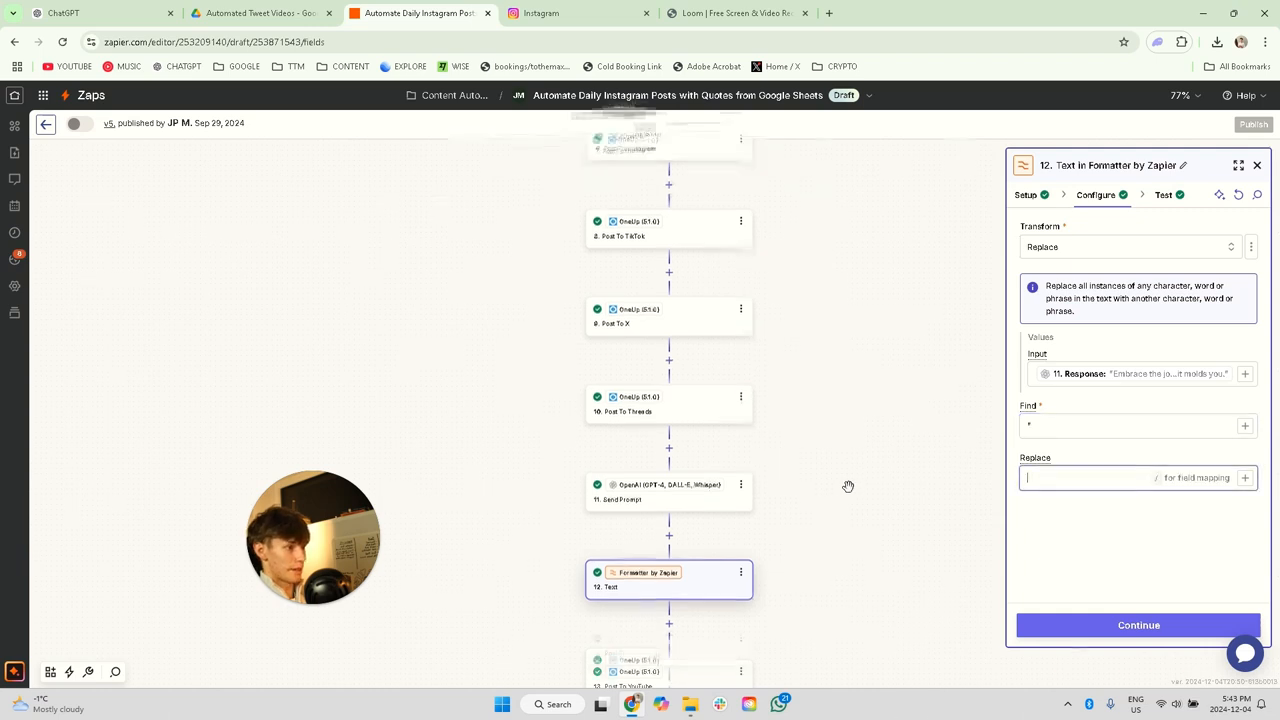
scroll(714, 634, "down", 1)
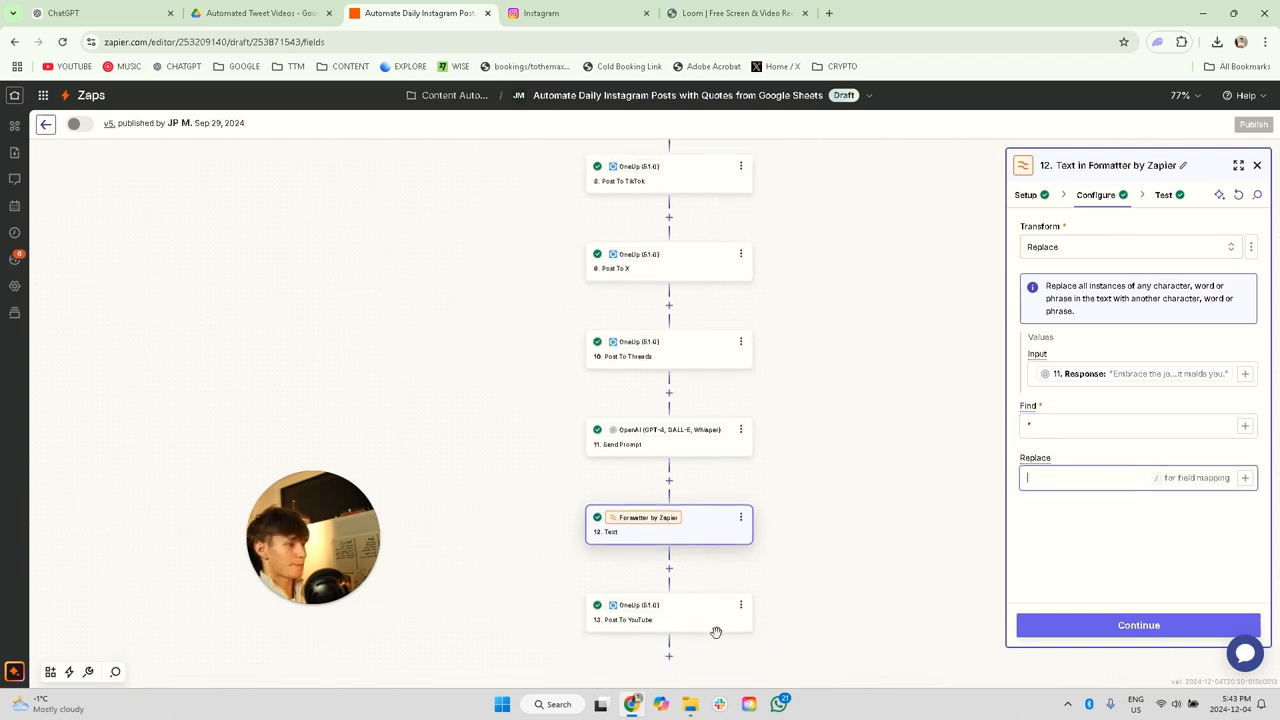
Step: Examine the Post To YouTube step's social account, Post Caption and Video URL mappings, and close its settings
left_click(691, 620)
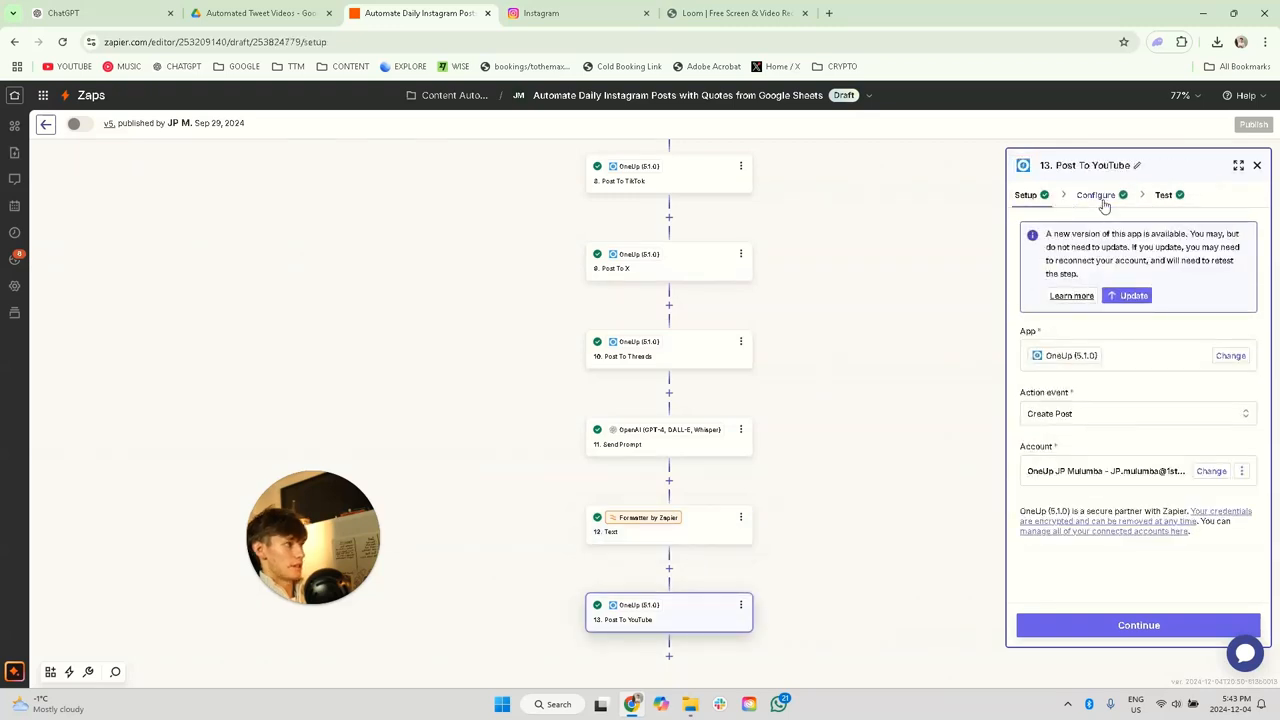
left_click(1095, 195)
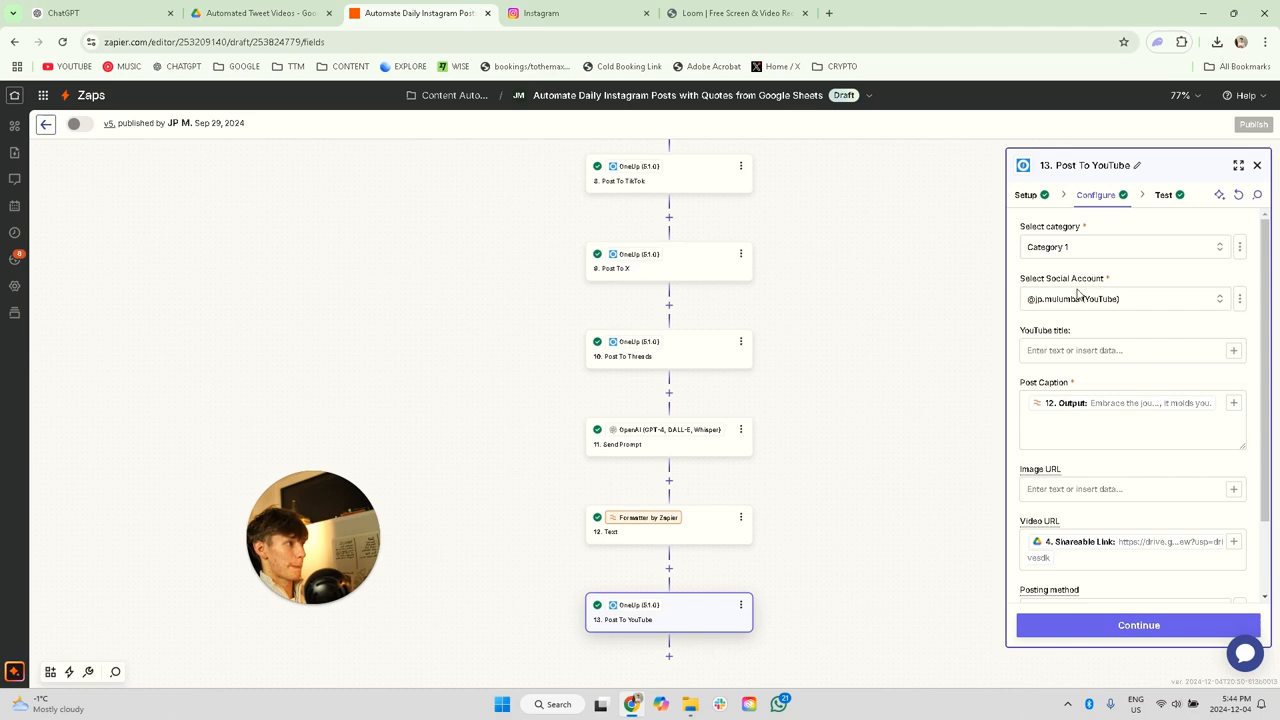
scroll(1145, 350, "down", 1)
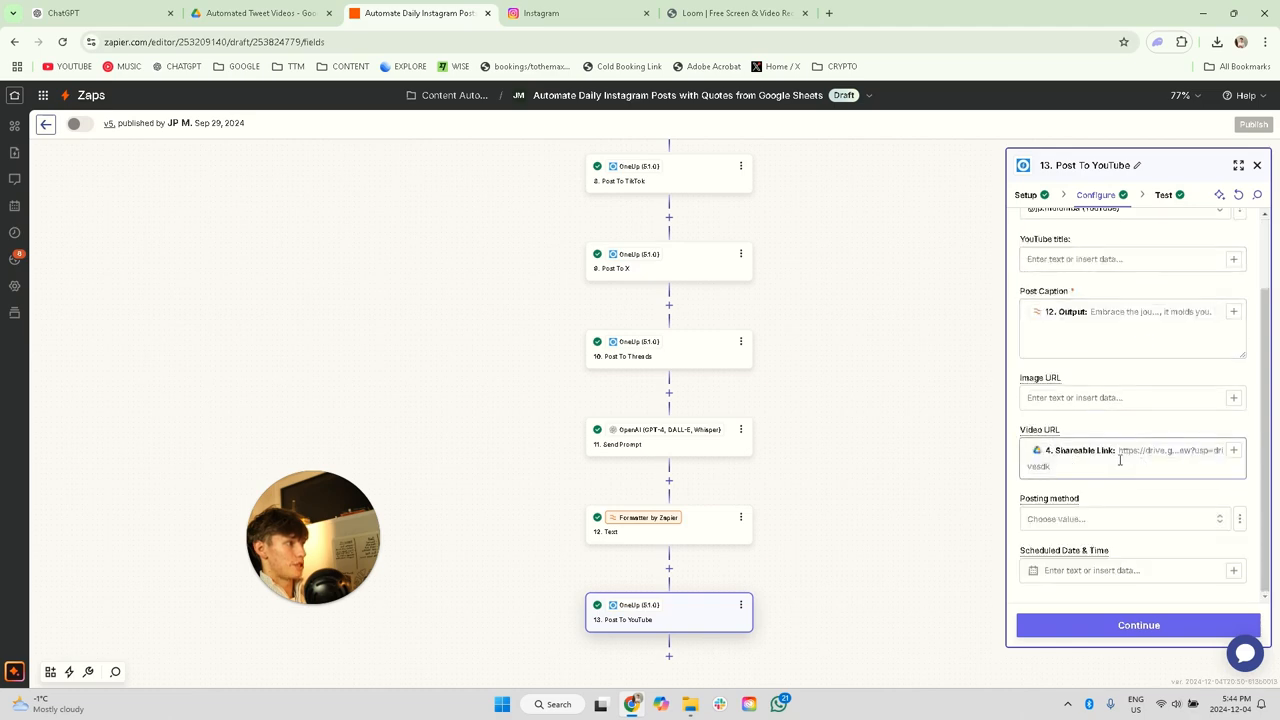
scroll(1120, 460, "up", 1)
left_click(1156, 403)
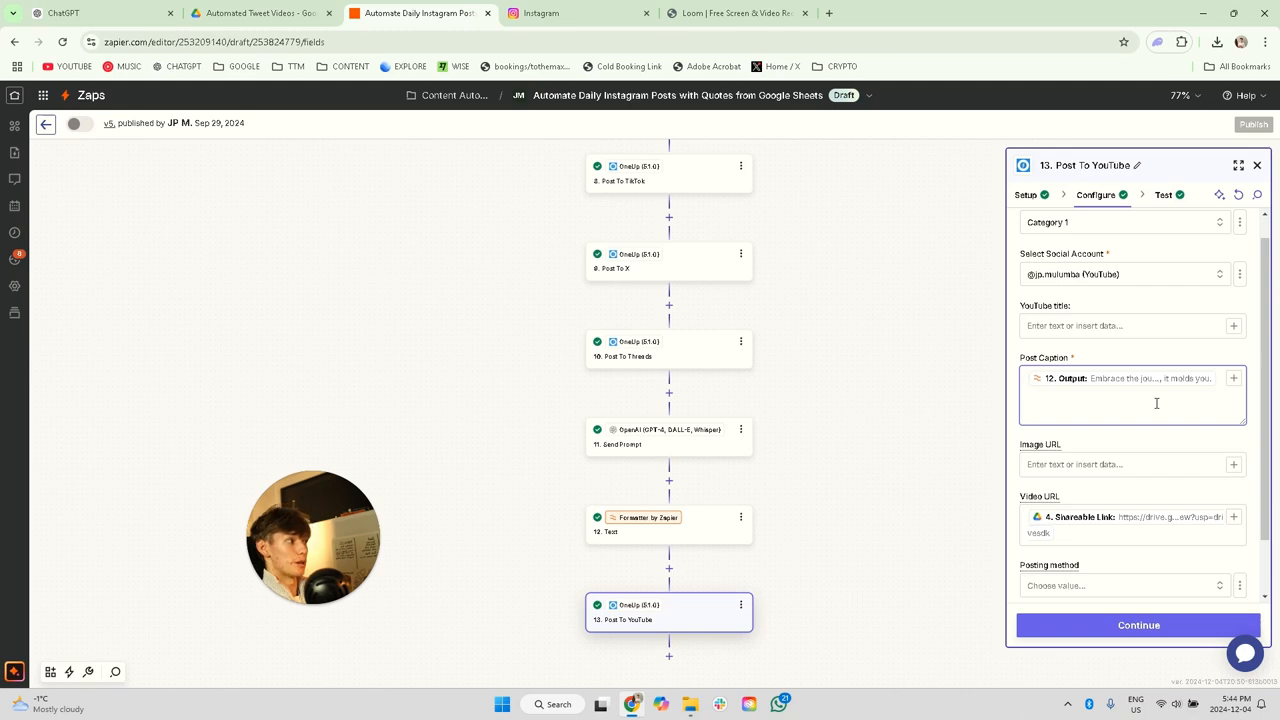
left_click(1258, 165)
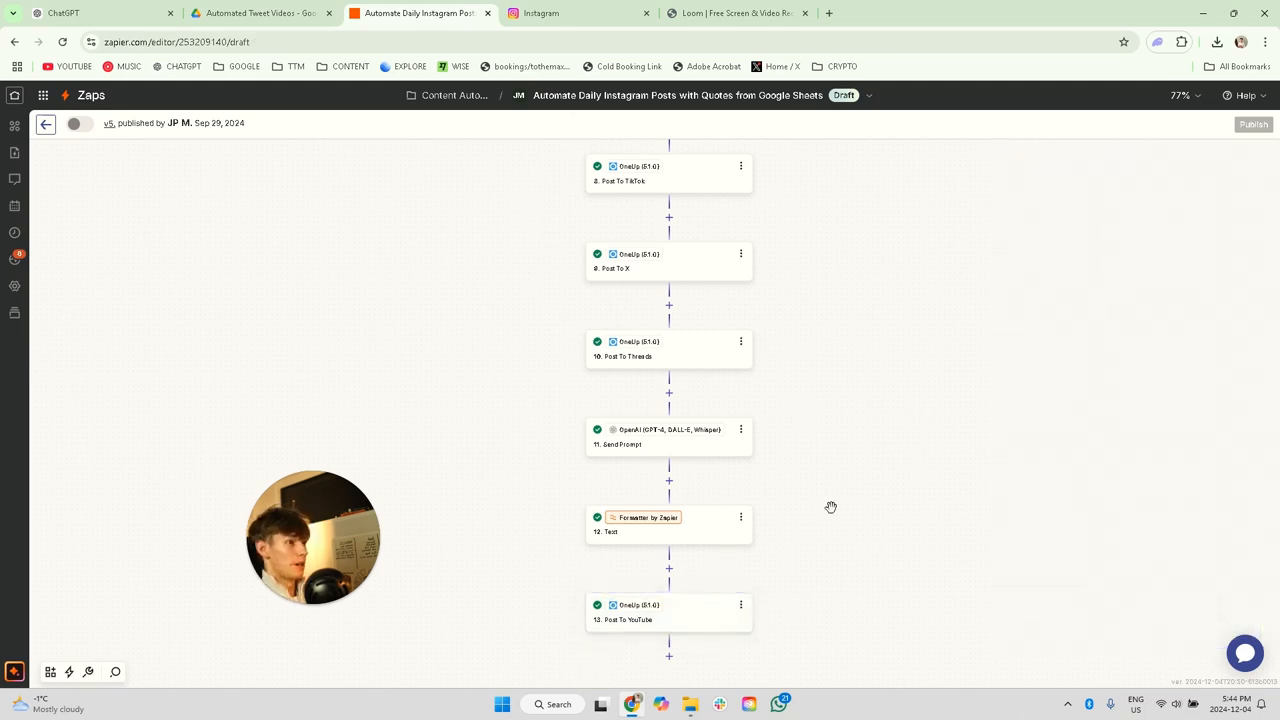
Step: Review the whole workflow back up to its schedule trigger and check the numbered videos in Google Drive's Automated Tweet Videos folder
scroll(657, 540, "down", 1)
scroll(657, 540, "up", 7)
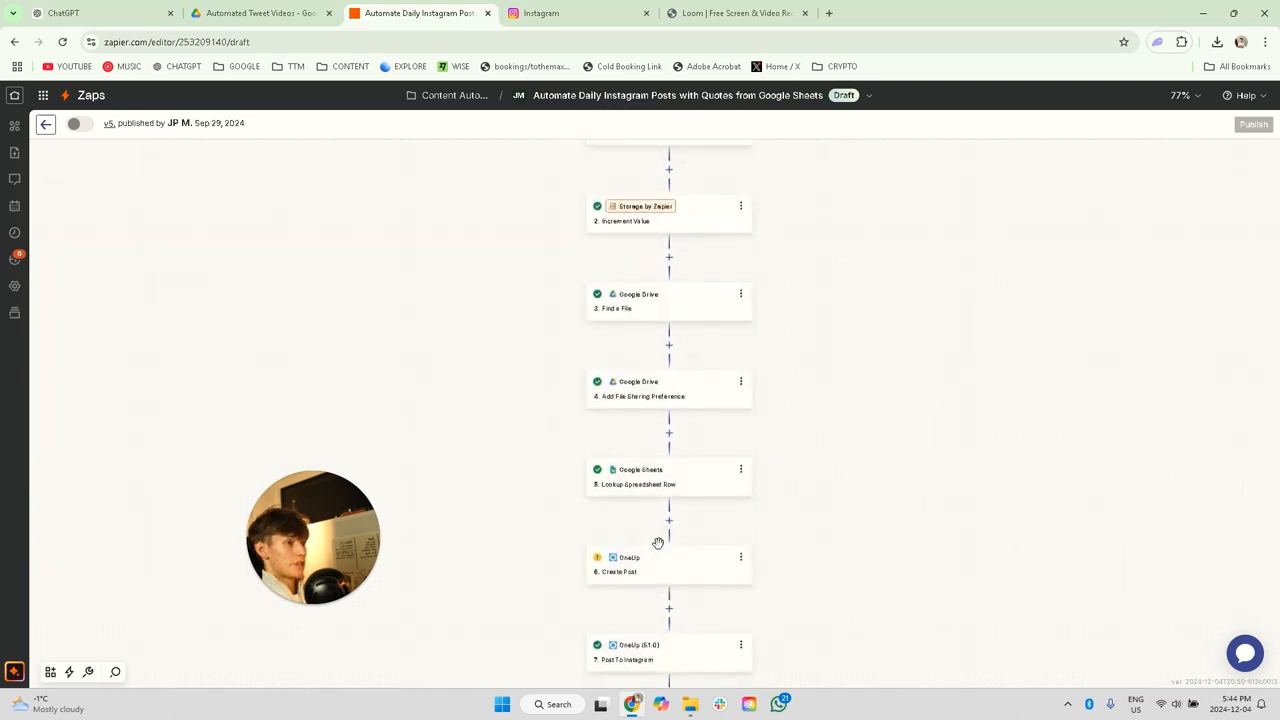
scroll(1276, 213, "up", 2)
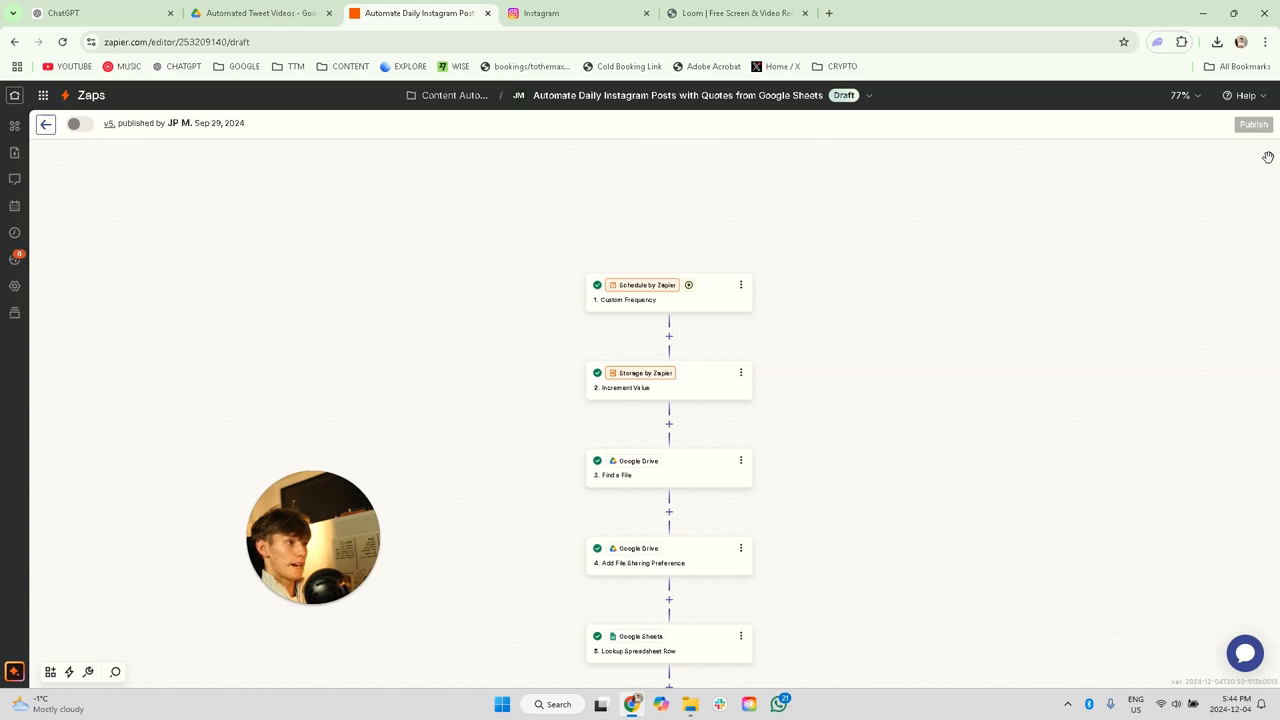
left_click(240, 12)
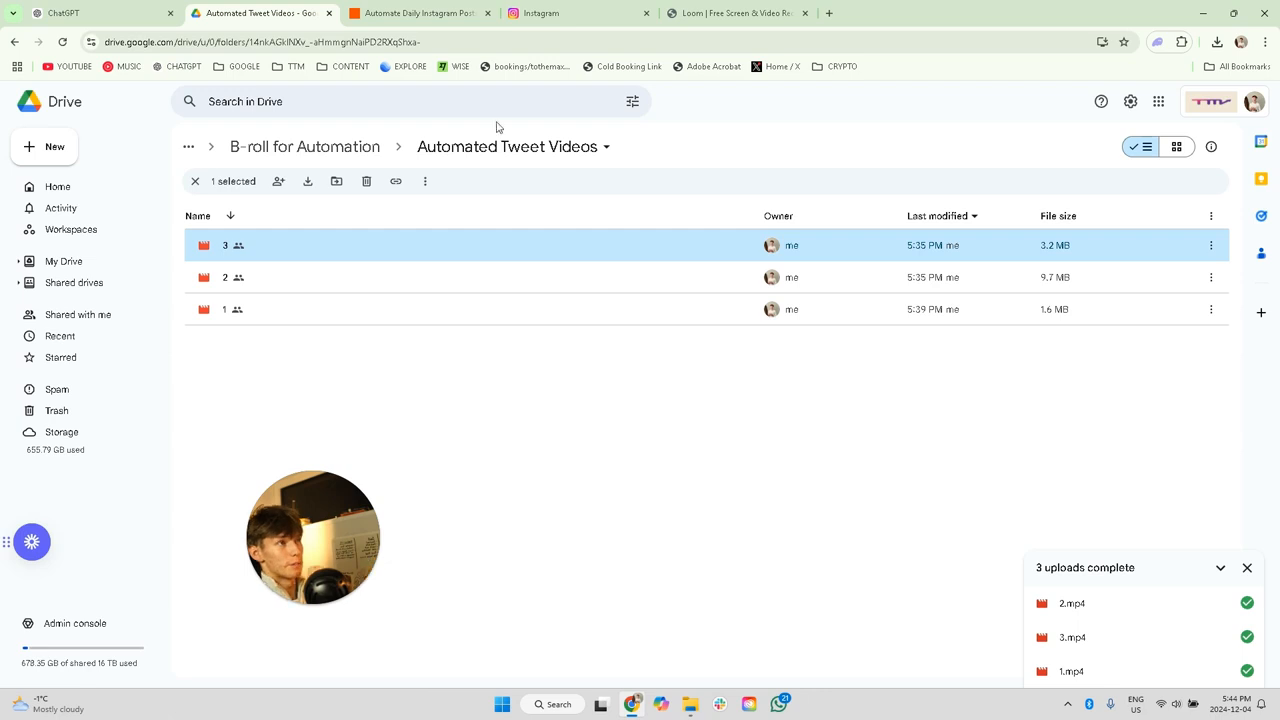
Step: Return to the Zapier workflow and examine the Key and Increment Amount configured in the Increment Value step
left_click(466, 12)
left_click(688, 386)
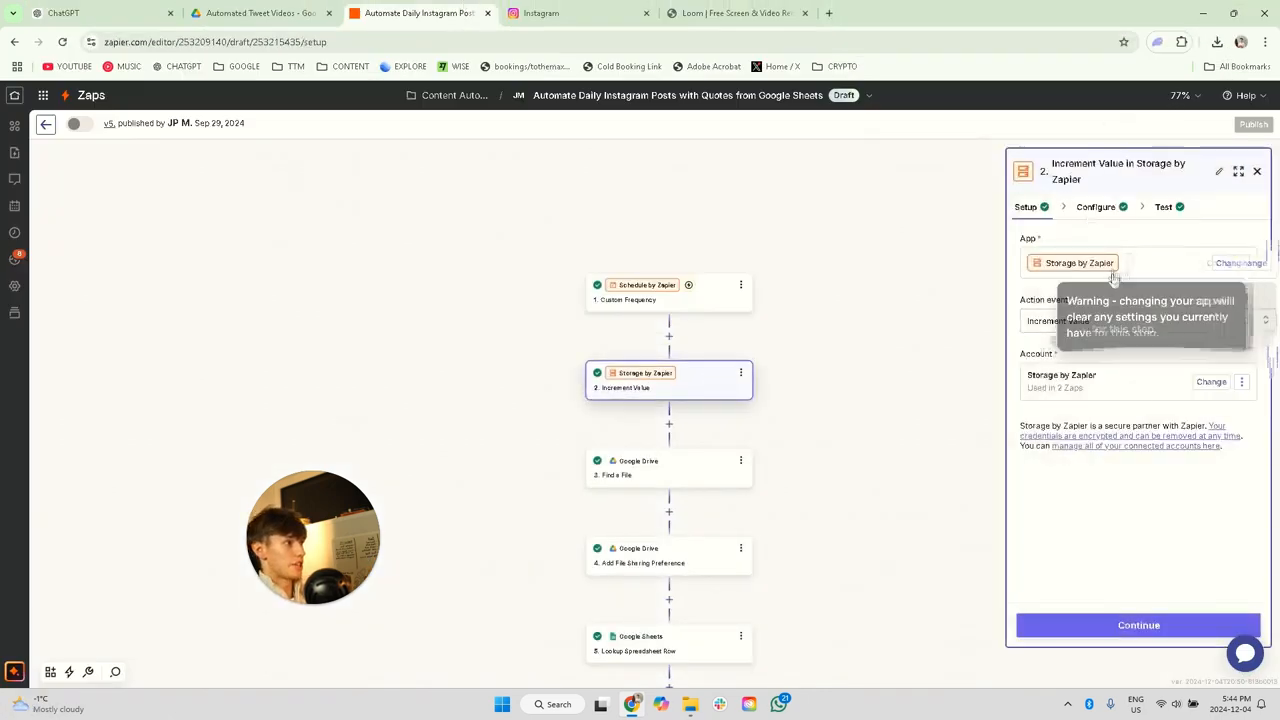
left_click(1106, 212)
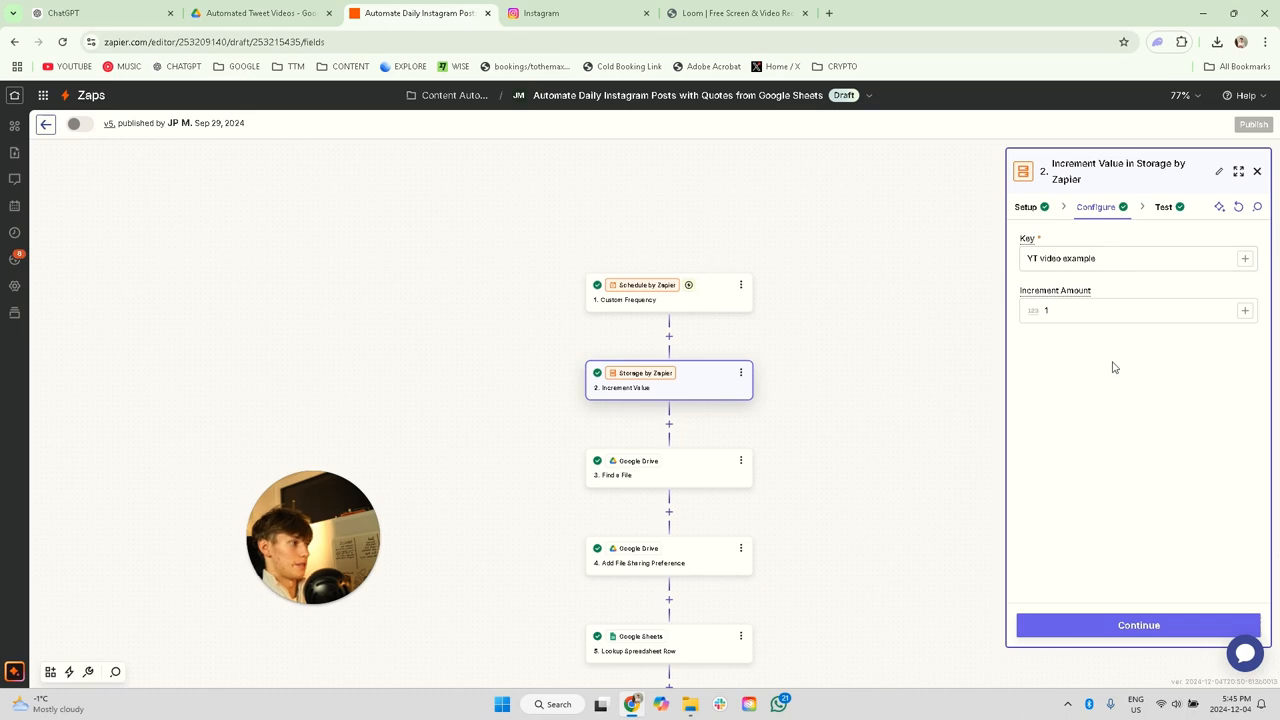
left_click(1096, 258)
left_click_drag(1096, 258, 1061, 257)
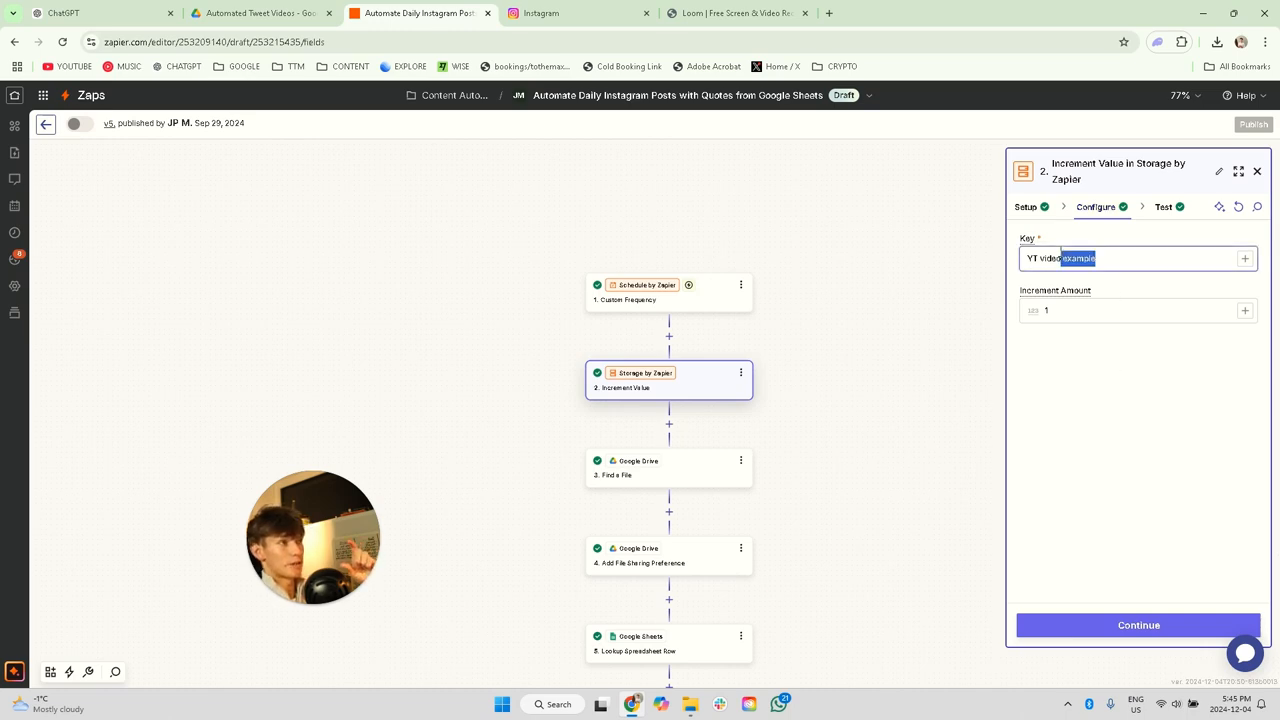
left_click(868, 331)
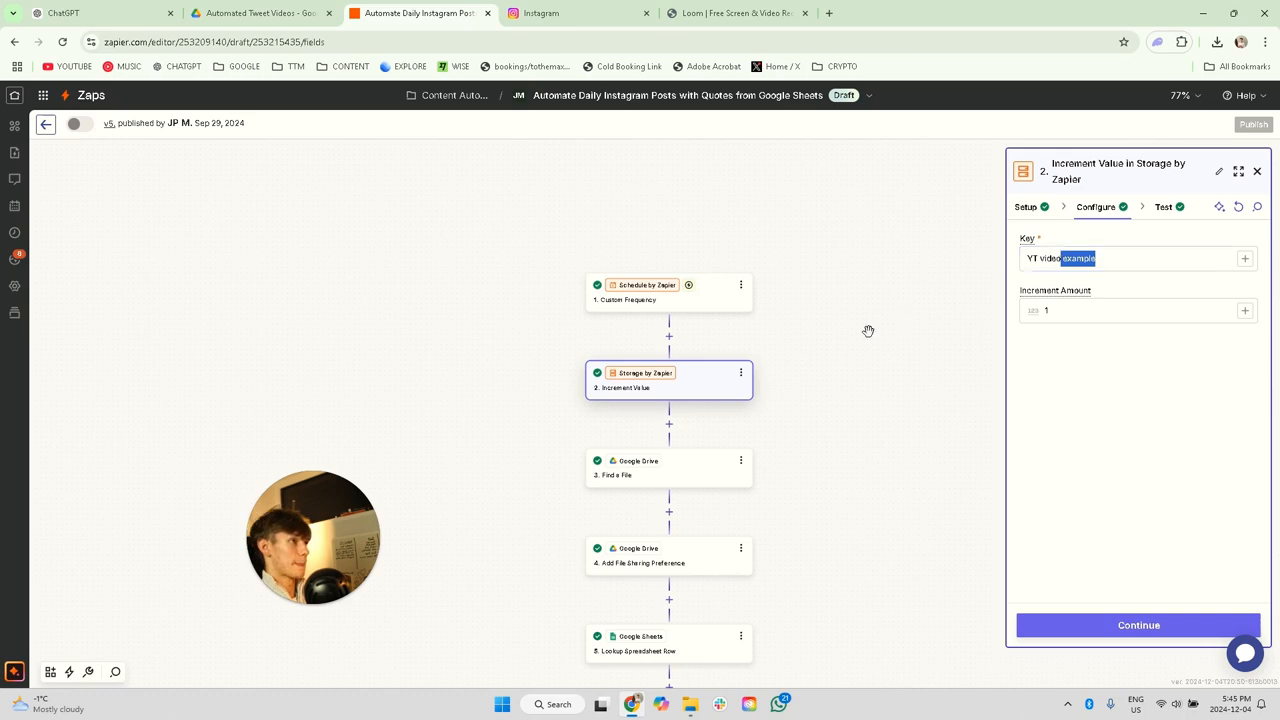
Step: Switch to the Instagram profile, view the newest tweet-style reel with its caption in the posts grid, and close it
left_click(545, 13)
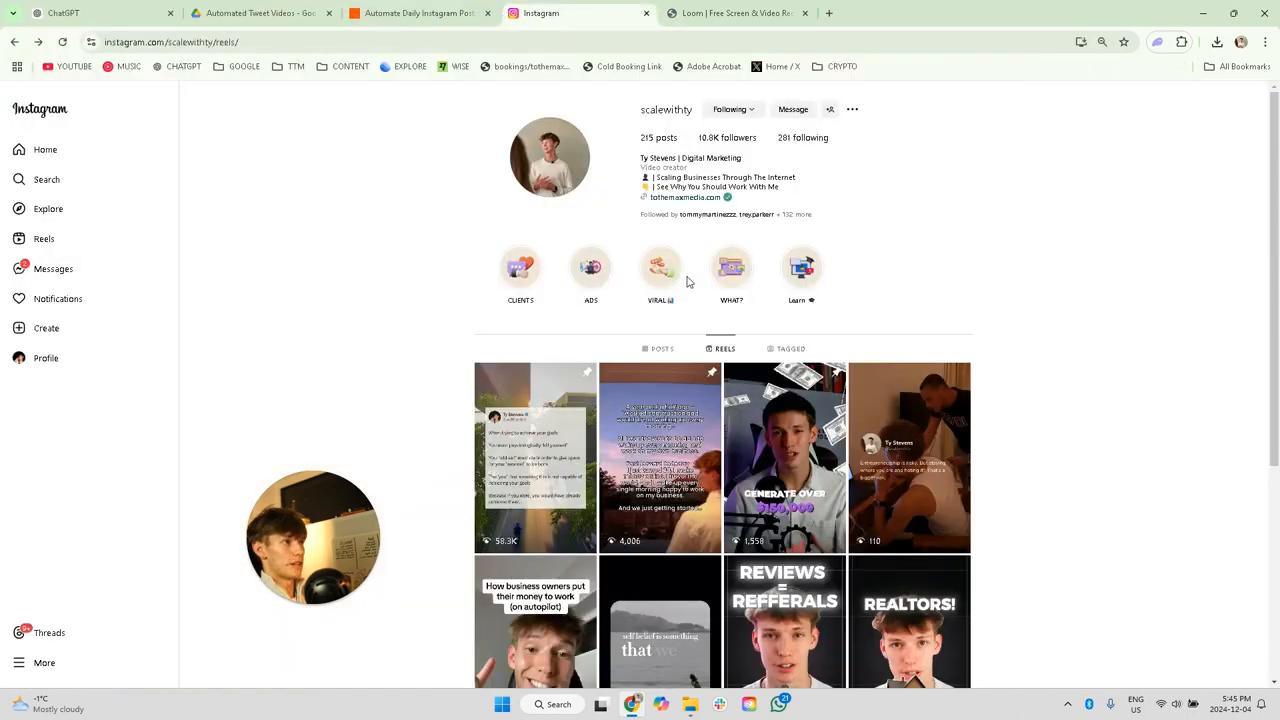
left_click(650, 347)
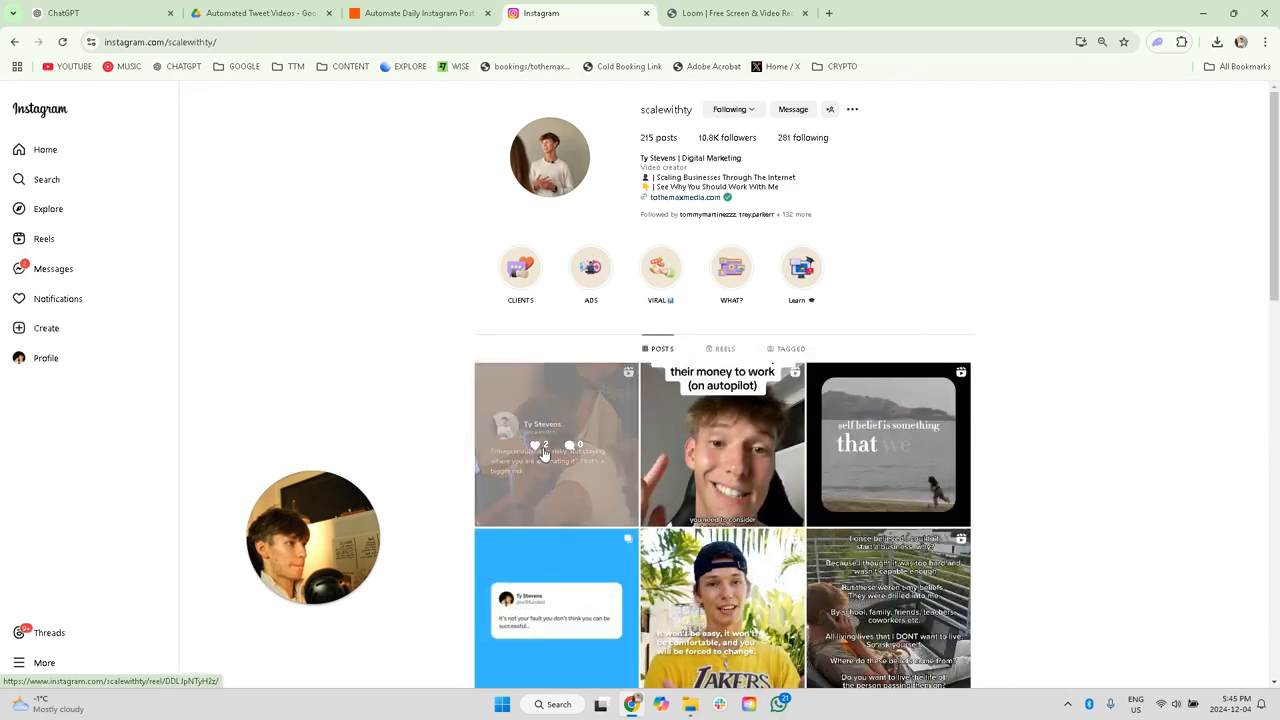
left_click(545, 453)
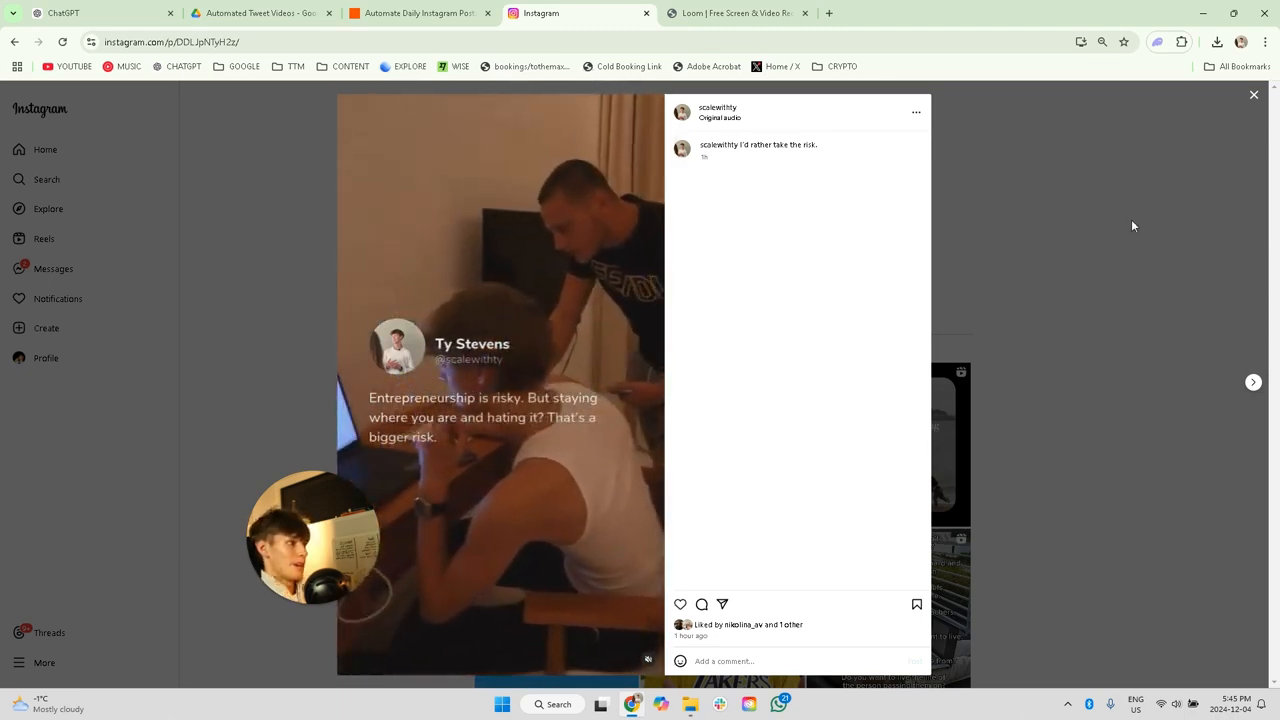
left_click(1253, 96)
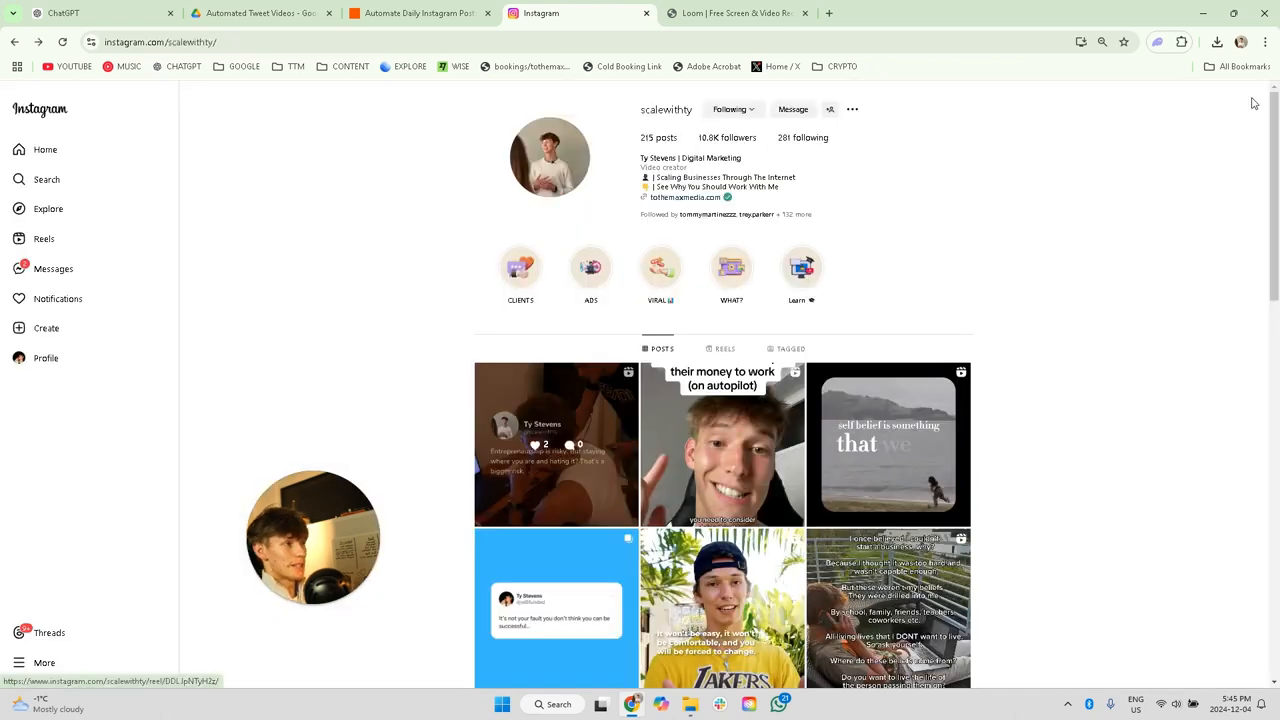